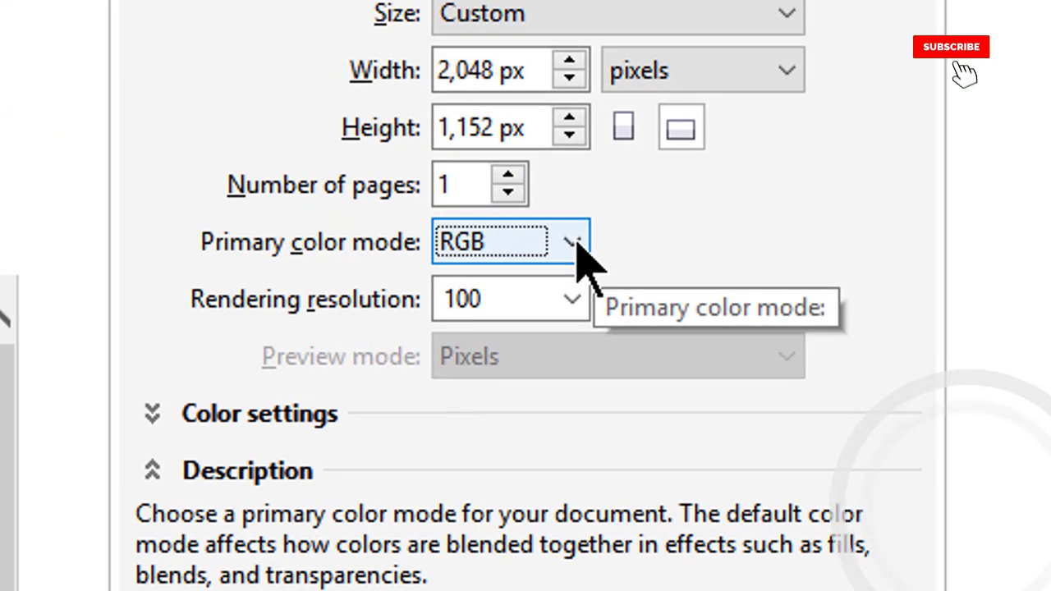
Step: Create the new document with RGB as the primary color mode and a rendering resolution of 100 dpi
{"action": "left_click", "coordinate": [577, 243]}
{"action": "left_click", "coordinate": [538, 284]}
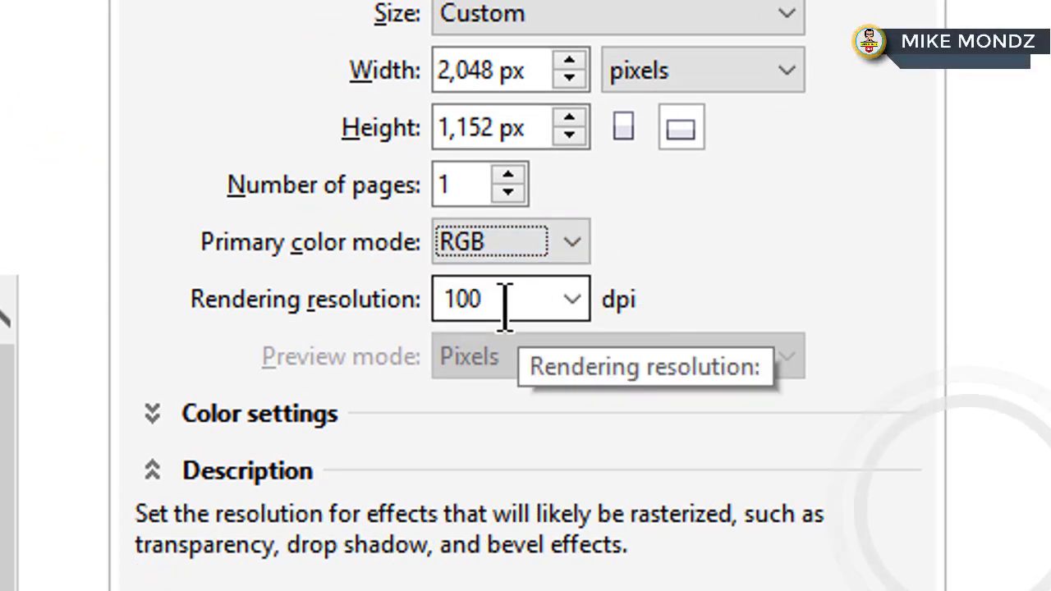
{"action": "left_click", "coordinate": [505, 302]}
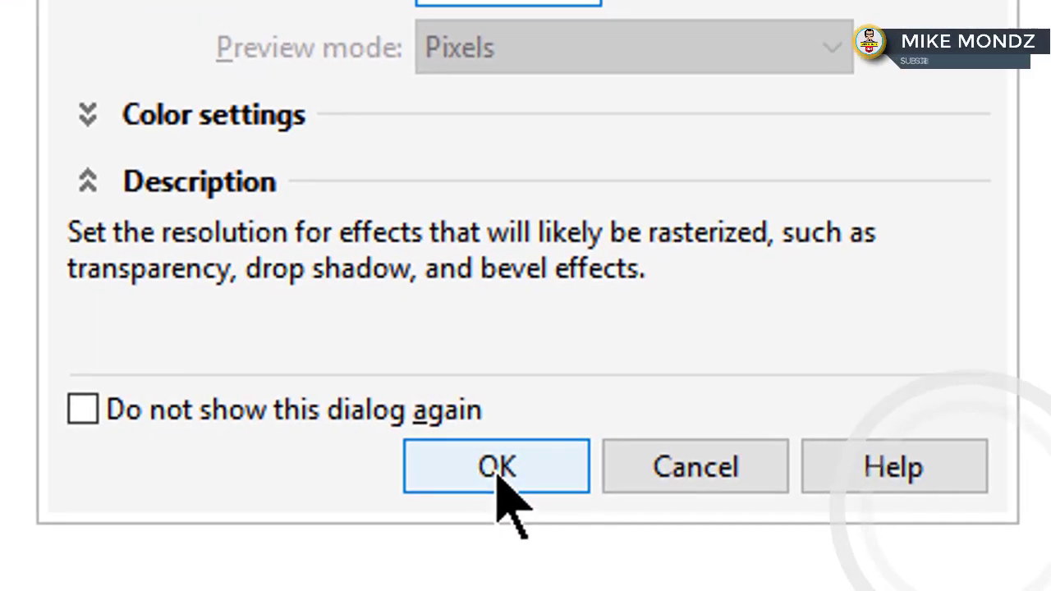
{"action": "left_click", "coordinate": [495, 477]}
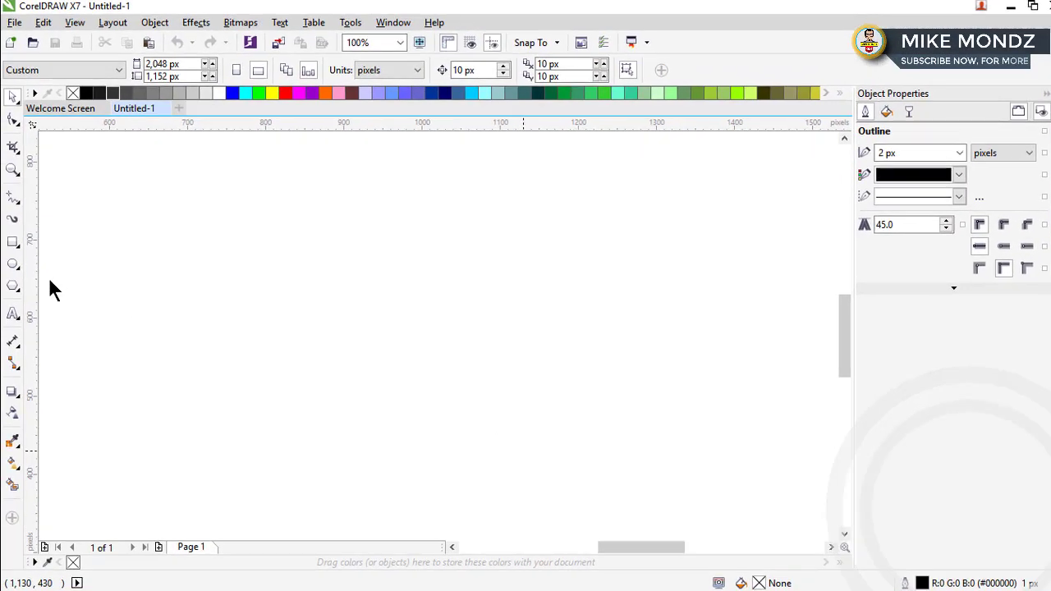
Step: Draw a rectangle about 1,053 px wide and 507 px high inside the page, leaving it unselected
{"action": "left_click", "coordinate": [12, 169]}
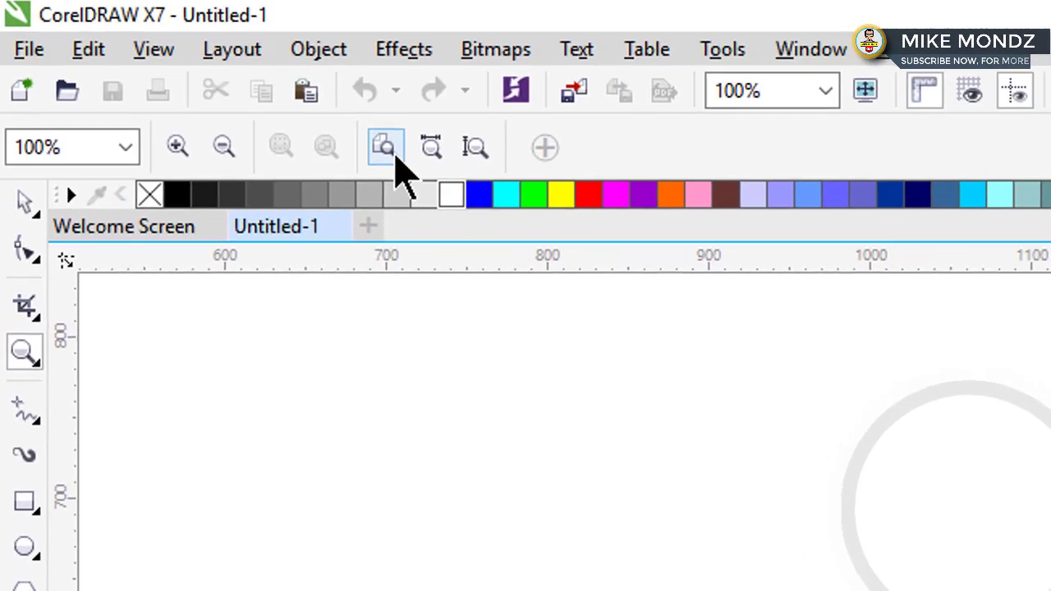
{"action": "left_click", "coordinate": [385, 147]}
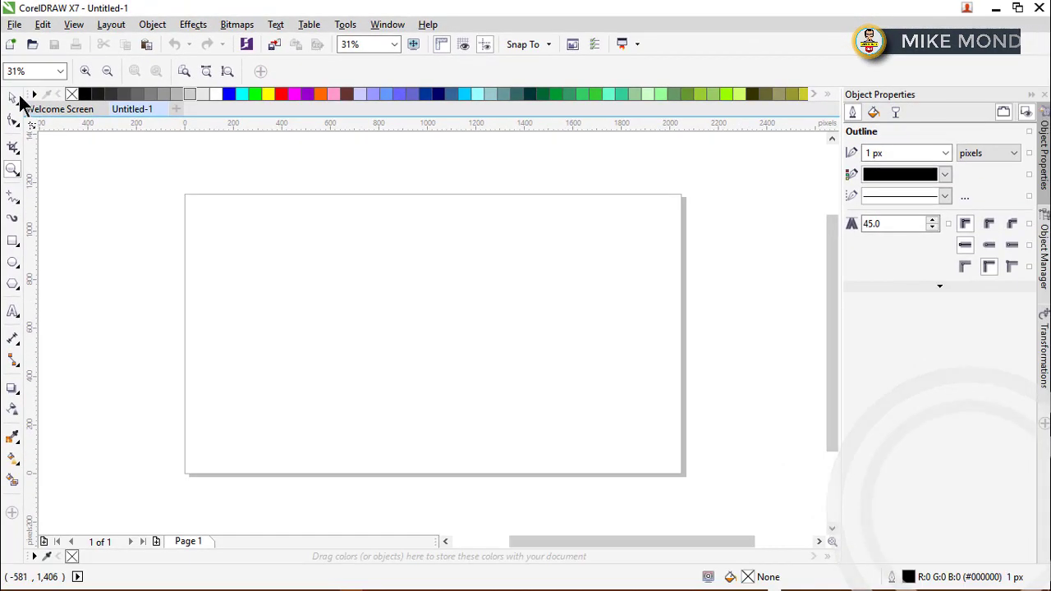
{"action": "left_click", "coordinate": [16, 98]}
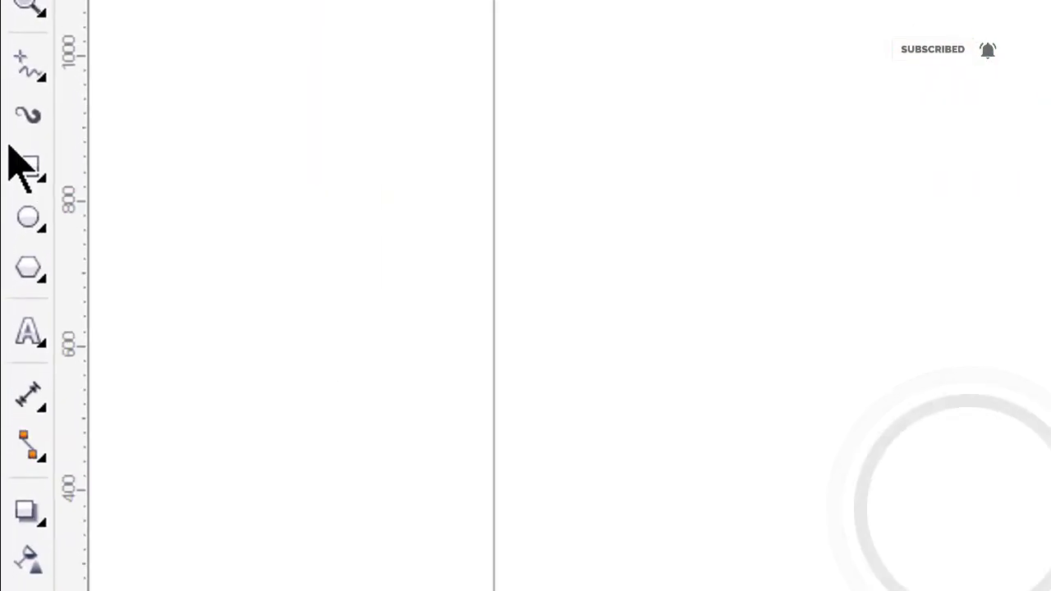
{"action": "left_click", "coordinate": [17, 217]}
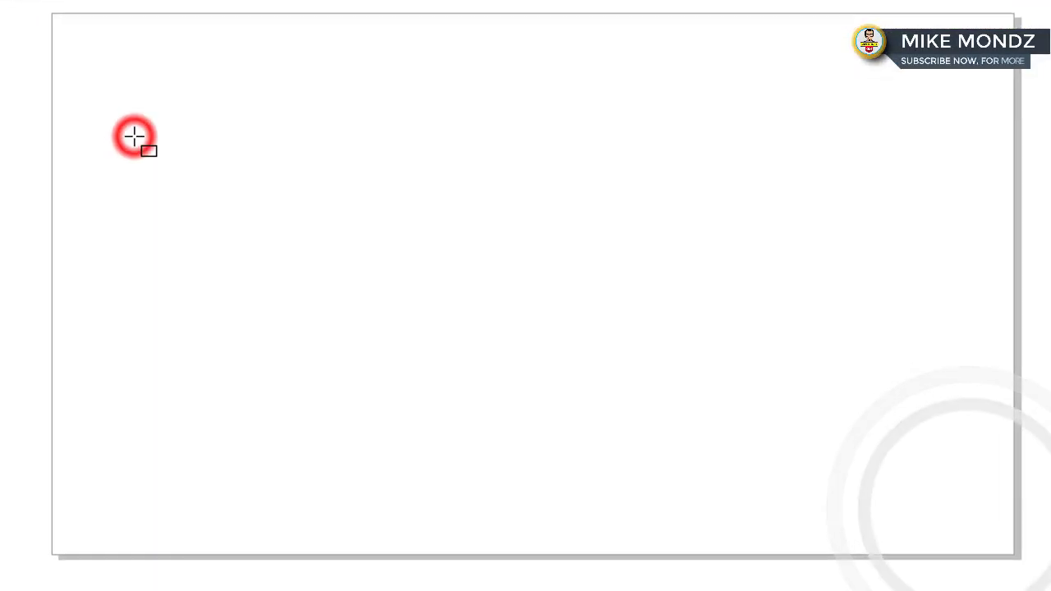
{"action": "mouse_move", "coordinate": [135, 137]}
{"action": "left_mouse_down"}
{"action": "mouse_move", "coordinate": [615, 361]}
{"action": "mouse_move", "coordinate": [605, 373]}
{"action": "left_mouse_up"}
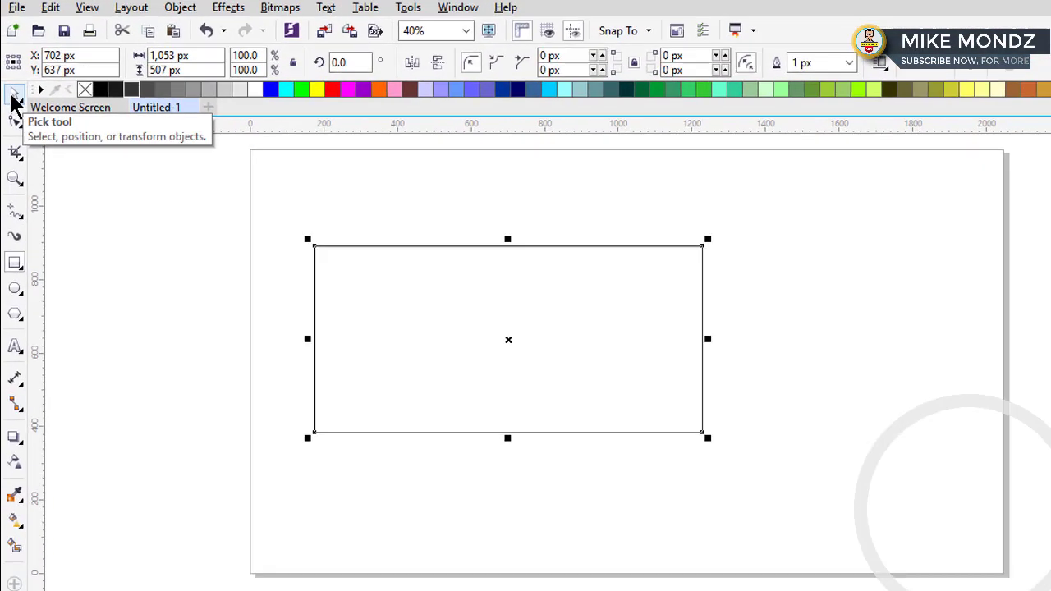
{"action": "left_click", "coordinate": [14, 98]}
{"action": "left_click", "coordinate": [128, 222]}
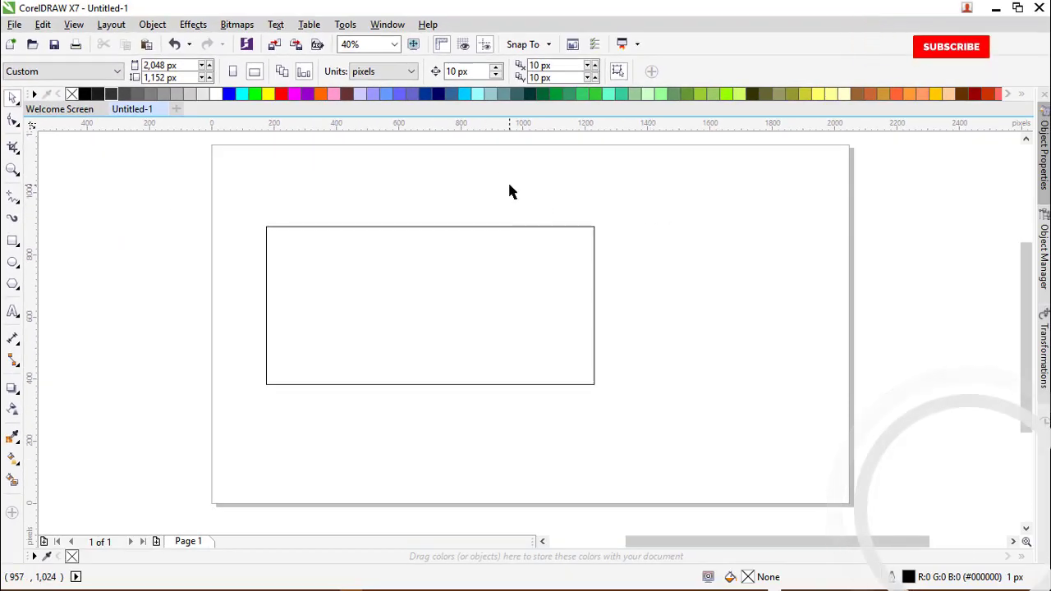
Step: Move the rectangle horizontally by about 40 px, toward the page's left edge
{"action": "left_click_drag", "start_coordinate": [312, 263], "coordinate": [299, 263]}
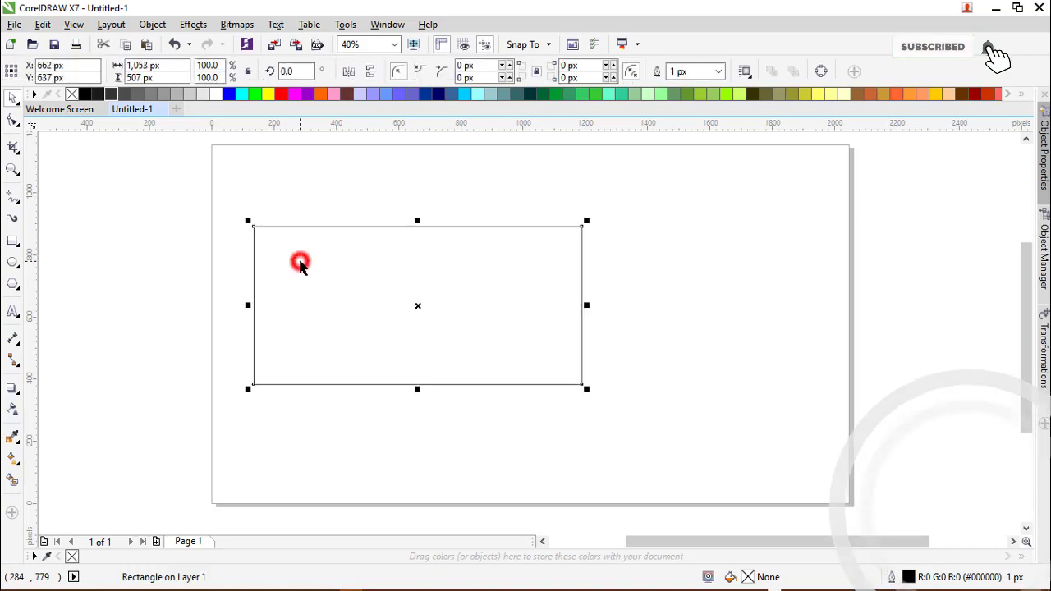
{"action": "left_click", "coordinate": [298, 201]}
{"action": "left_click", "coordinate": [301, 250]}
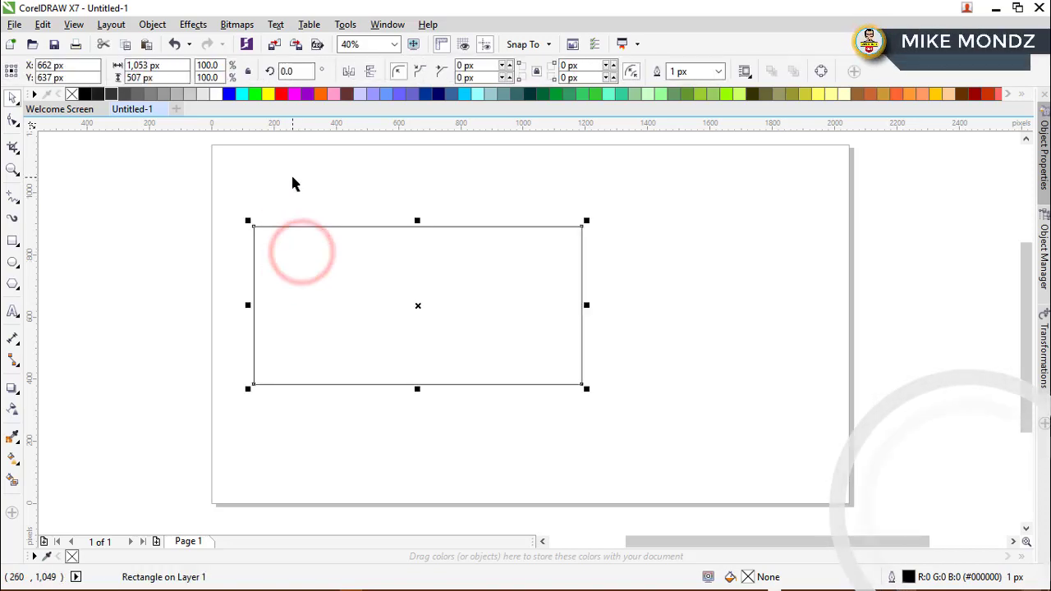
Step: Copy the page width of 2,048 px, apply it as the rectangle's width and move the rectangle over the page
{"action": "left_click", "coordinate": [215, 179]}
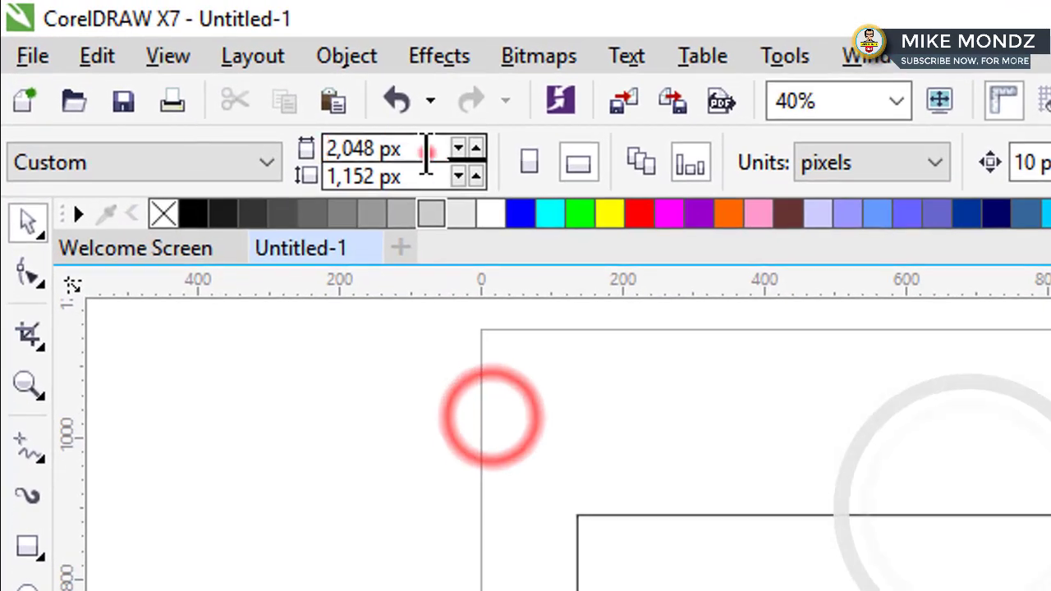
{"action": "left_click_drag", "start_coordinate": [188, 66], "coordinate": [146, 65]}
{"action": "key", "text": "ctrl+c"}
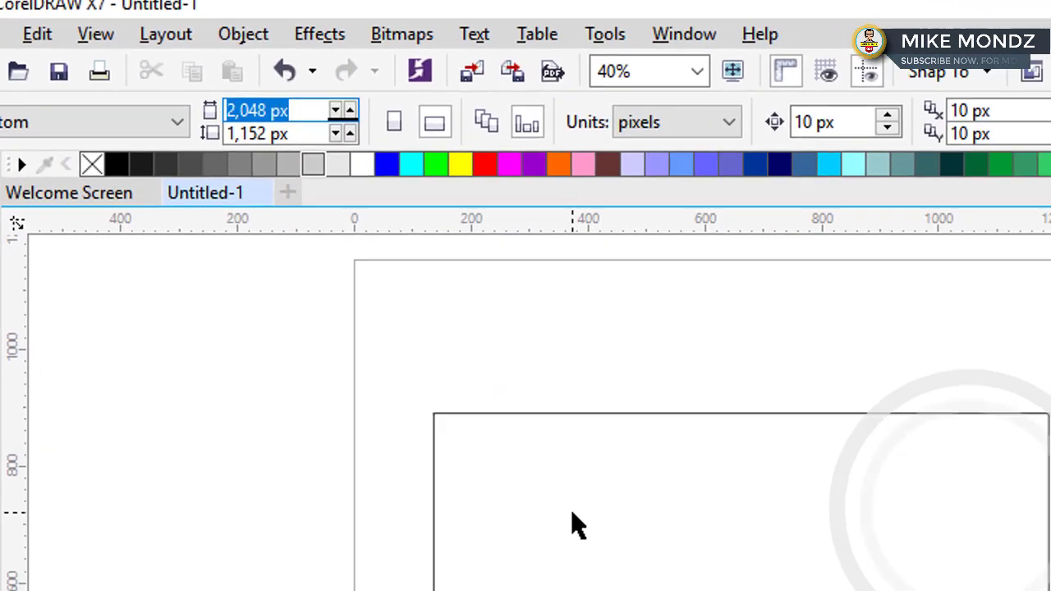
{"action": "left_click", "coordinate": [565, 511]}
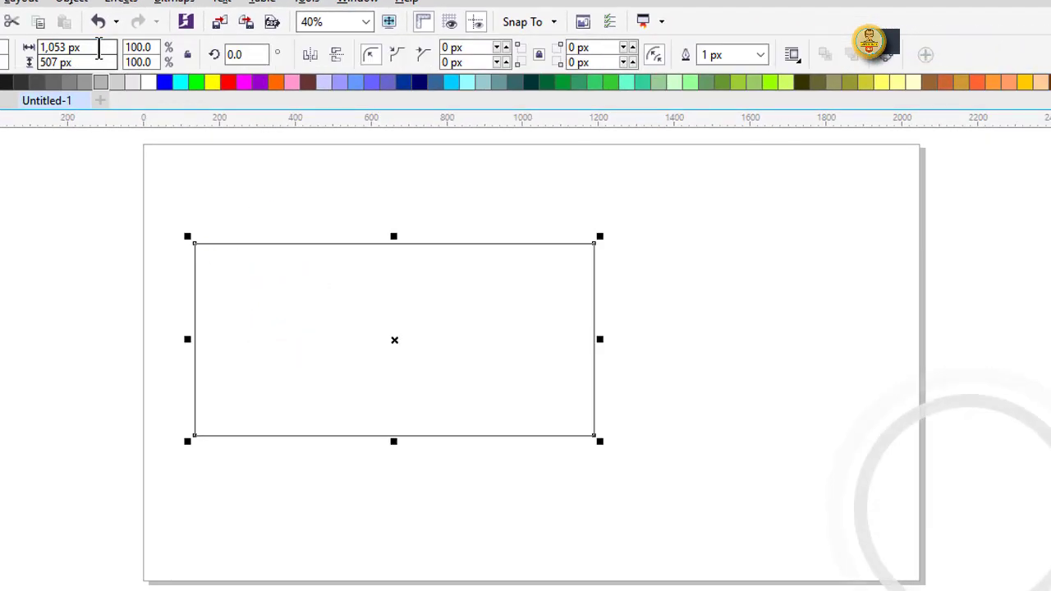
{"action": "left_click", "coordinate": [98, 48]}
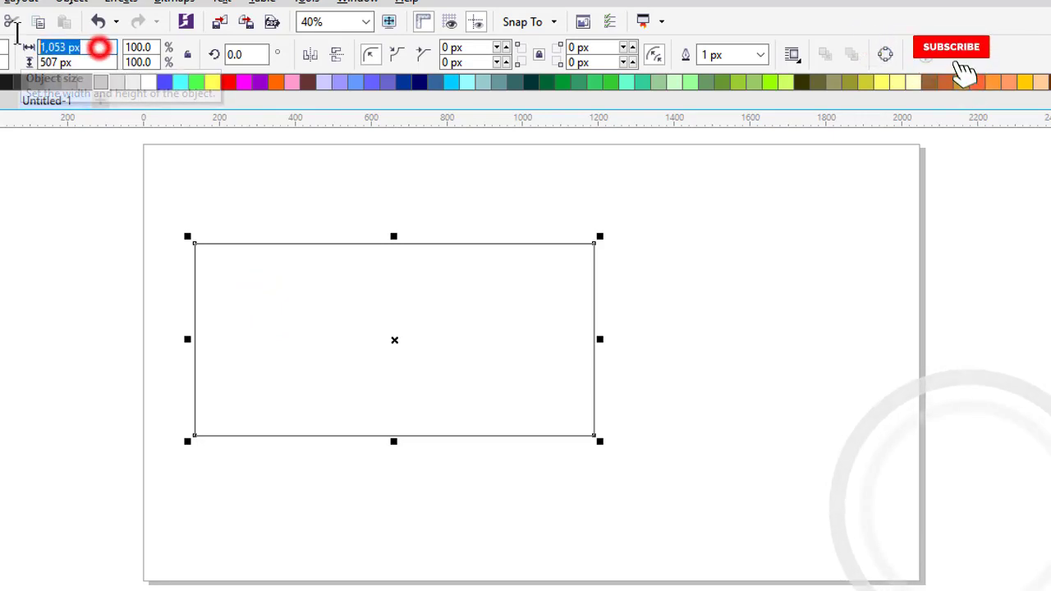
{"action": "key", "text": "ctrl+v"}
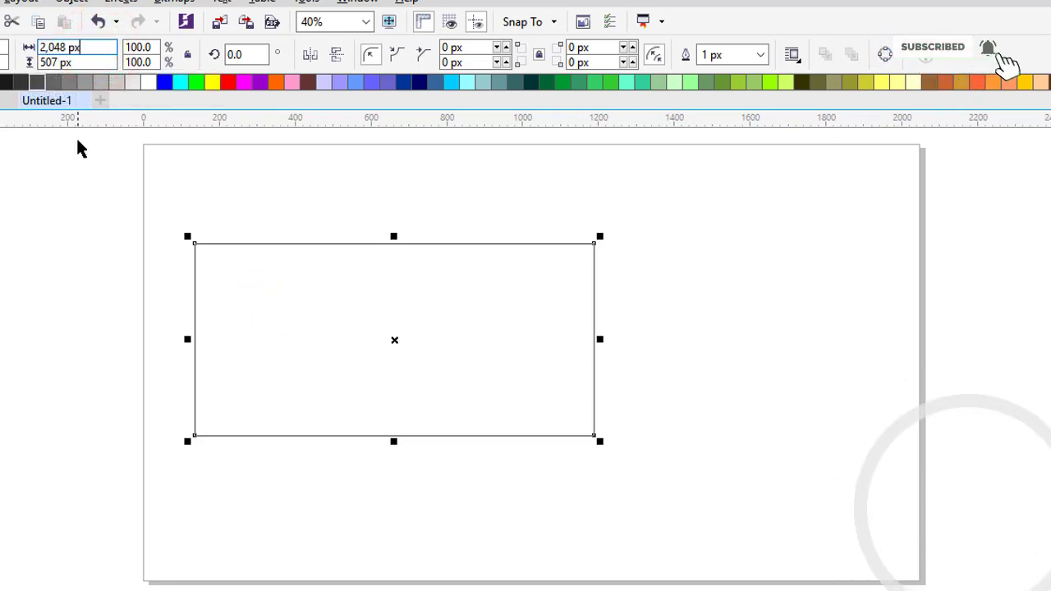
{"action": "key", "text": "Return"}
{"action": "left_click_drag", "start_coordinate": [110, 302], "coordinate": [202, 300]}
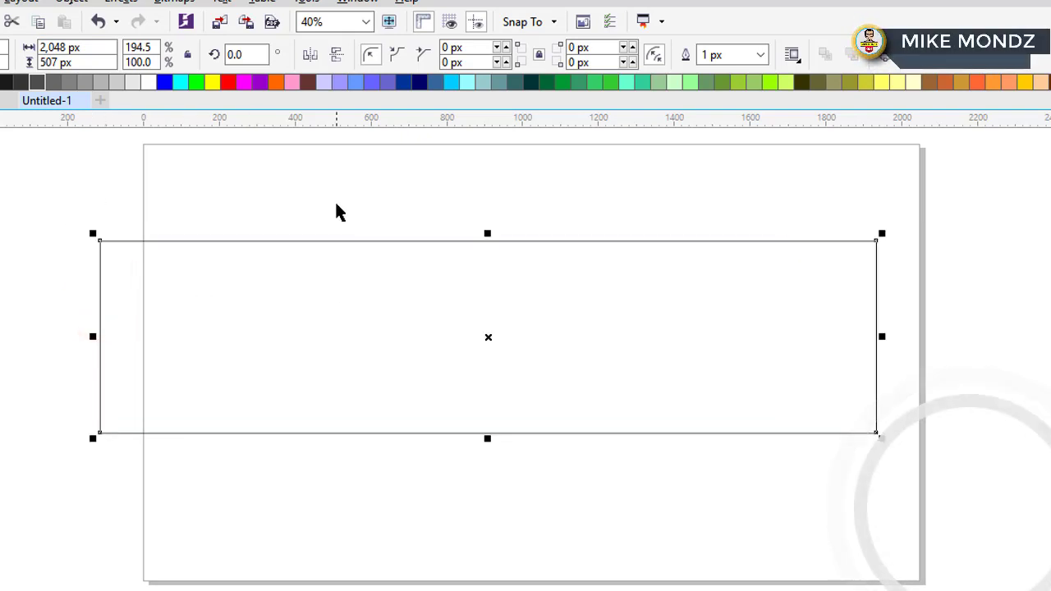
Step: Copy the page height of 1,152 px, apply it as the rectangle's height and move the rectangle over the page
{"action": "left_click", "coordinate": [339, 212]}
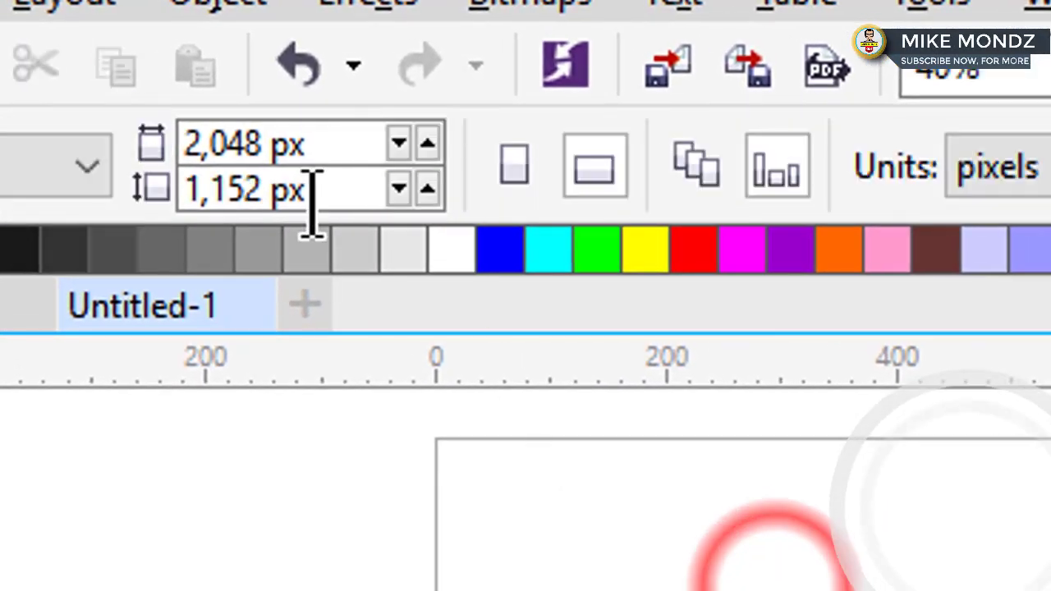
{"action": "left_click", "coordinate": [324, 188]}
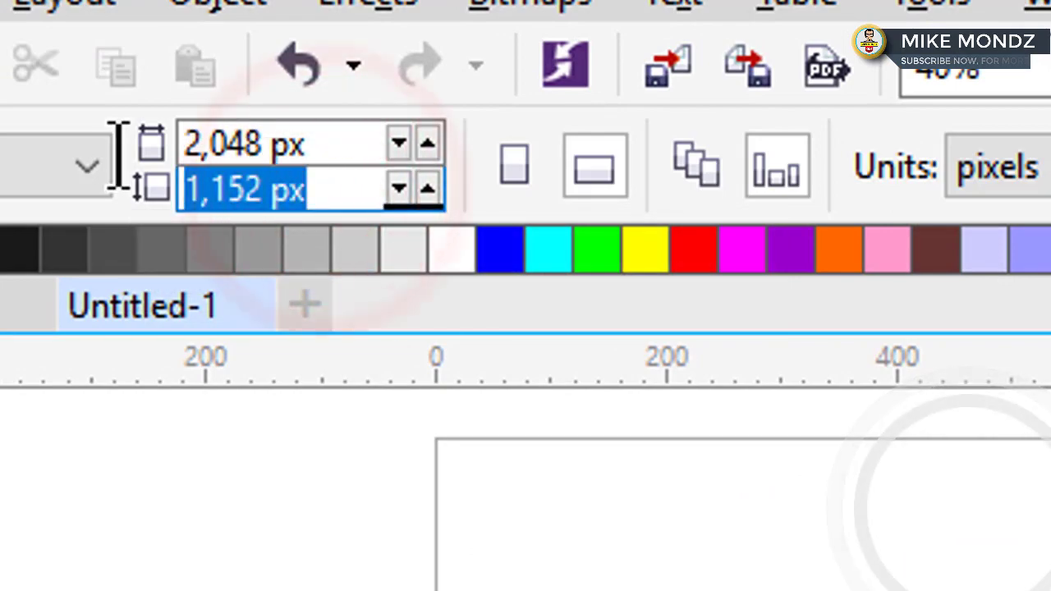
{"action": "left_click", "coordinate": [278, 292]}
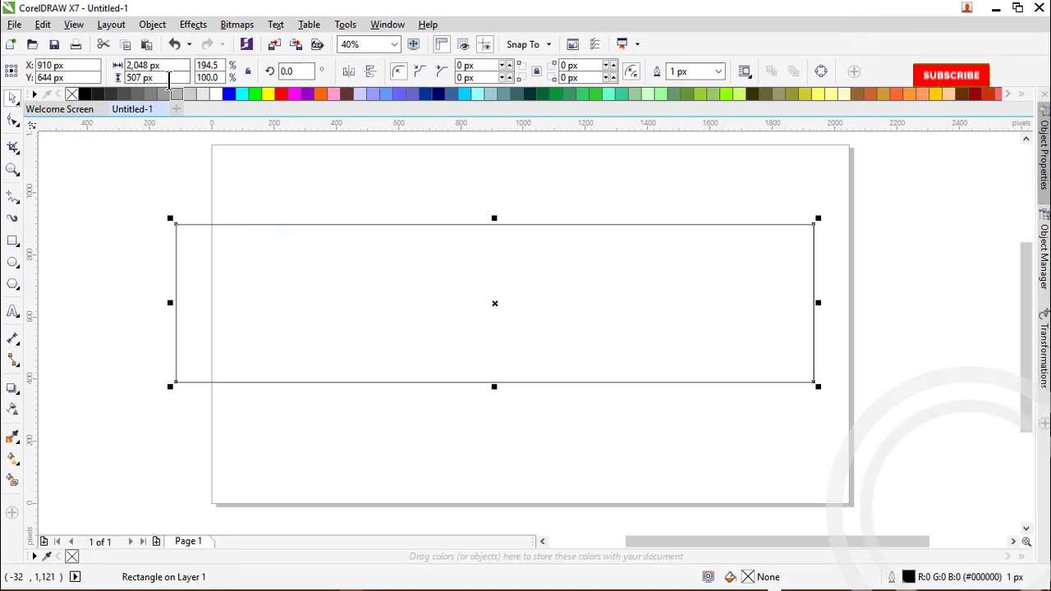
{"action": "left_click", "coordinate": [169, 78]}
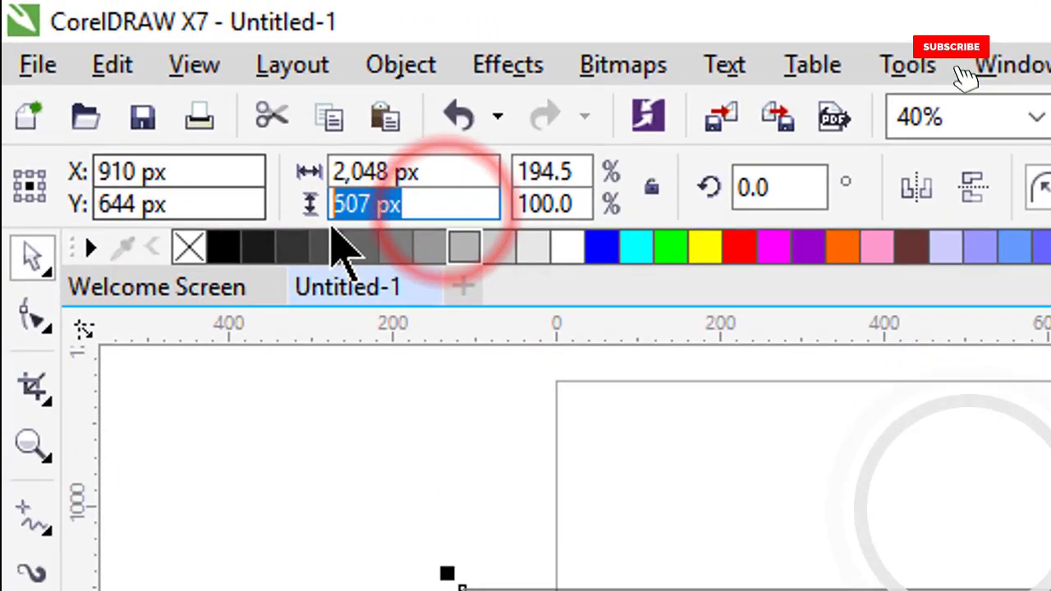
{"action": "type", "text": "1,152 px"}
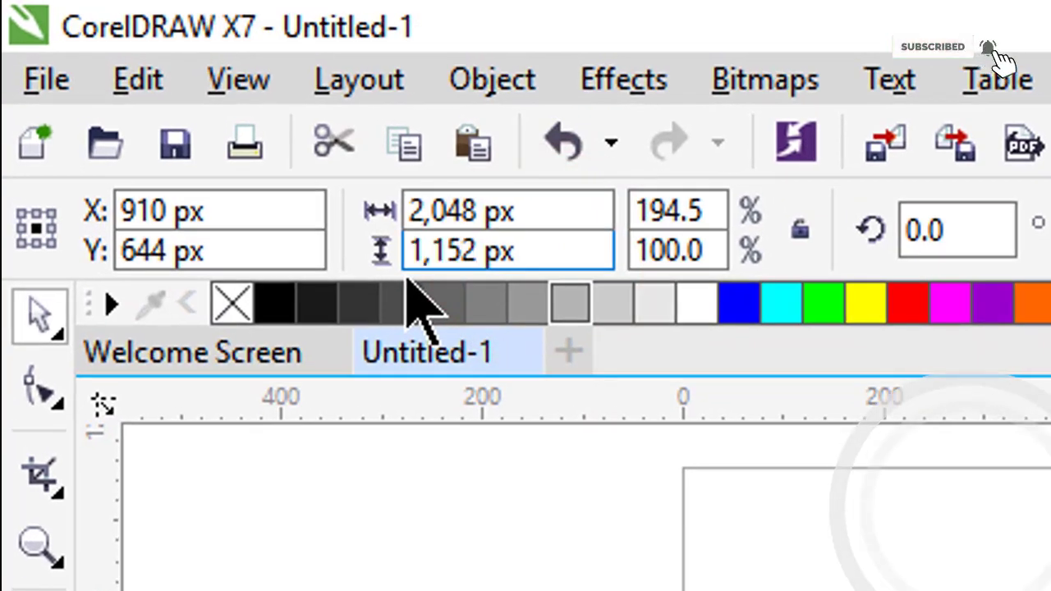
{"action": "key", "text": "Return"}
{"action": "left_click_drag", "start_coordinate": [295, 200], "coordinate": [327, 219]}
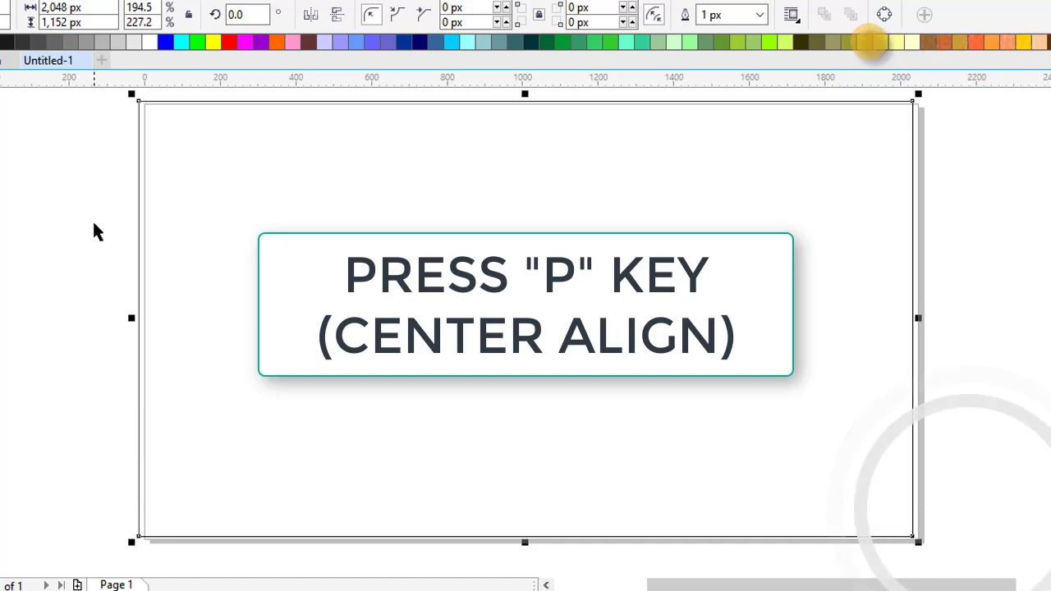
Step: Center the rectangle on the page so it covers the page exactly
{"action": "key", "text": "p"}
{"action": "left_click", "coordinate": [93, 228]}
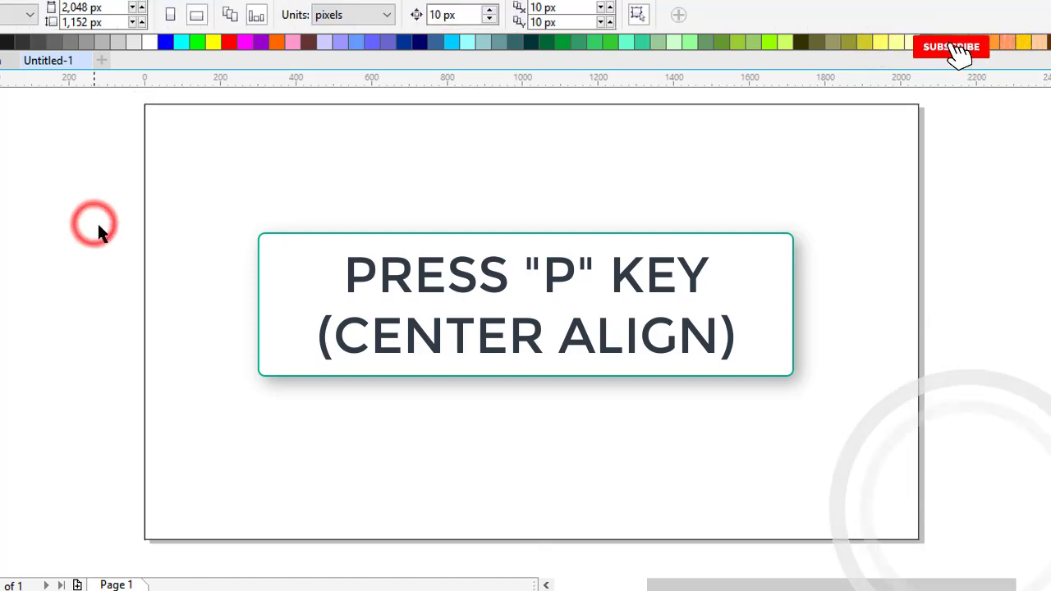
{"action": "left_click", "coordinate": [183, 235]}
{"action": "left_click", "coordinate": [78, 244]}
{"action": "left_click", "coordinate": [177, 243]}
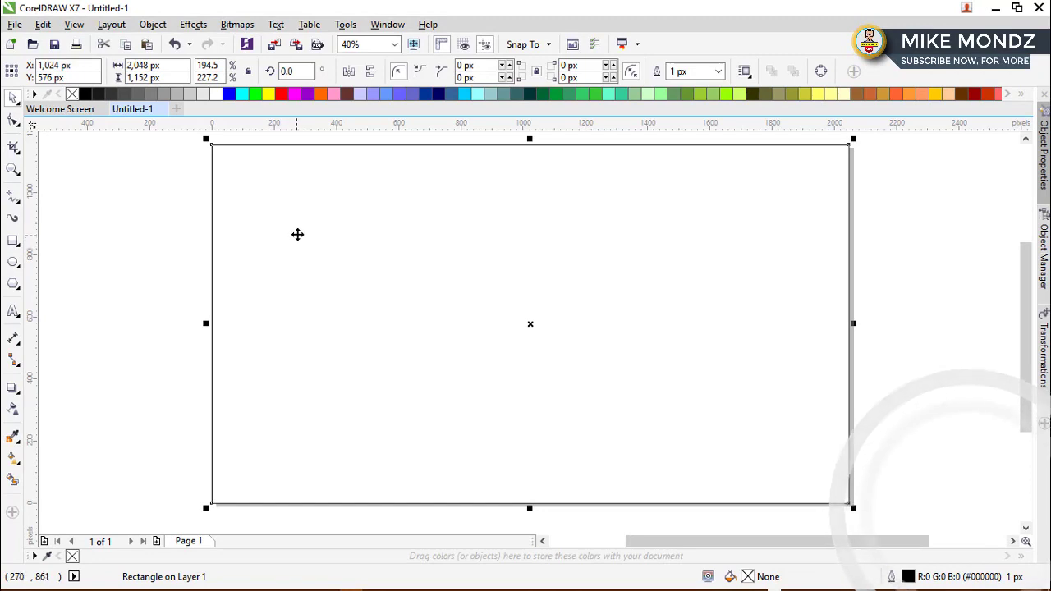
Step: Shift the rectangle slightly off the page and nudge it back into alignment with the page edges
{"action": "left_click_drag", "start_coordinate": [297, 235], "coordinate": [329, 220]}
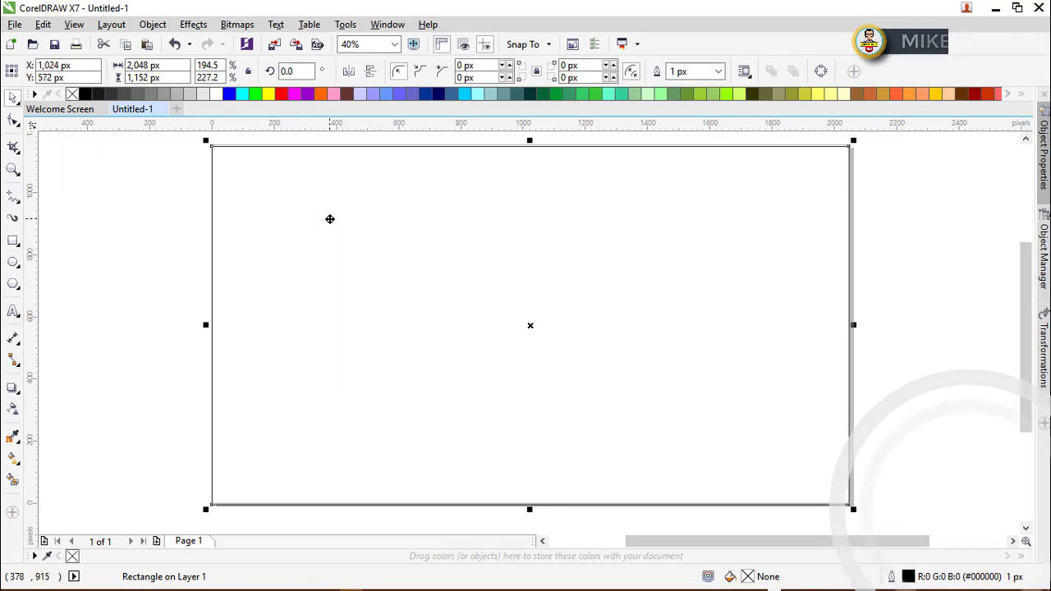
{"action": "key", "text": "Up"}
{"action": "left_click", "coordinate": [173, 266]}
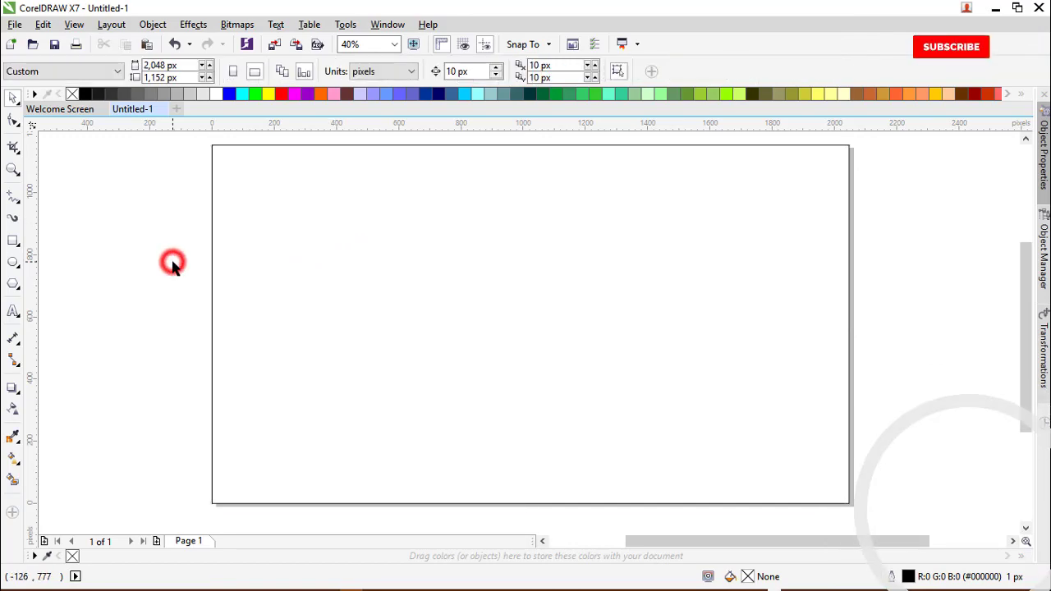
{"action": "left_click", "coordinate": [218, 260]}
{"action": "left_click", "coordinate": [153, 279]}
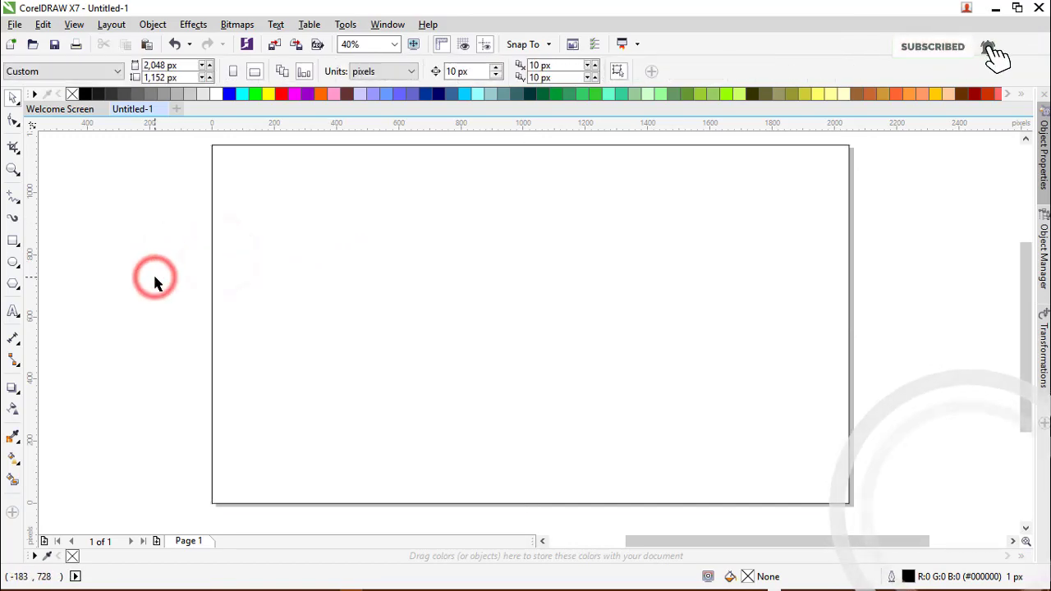
Step: Fill the page-sized rectangle with black
{"action": "left_click", "coordinate": [348, 275]}
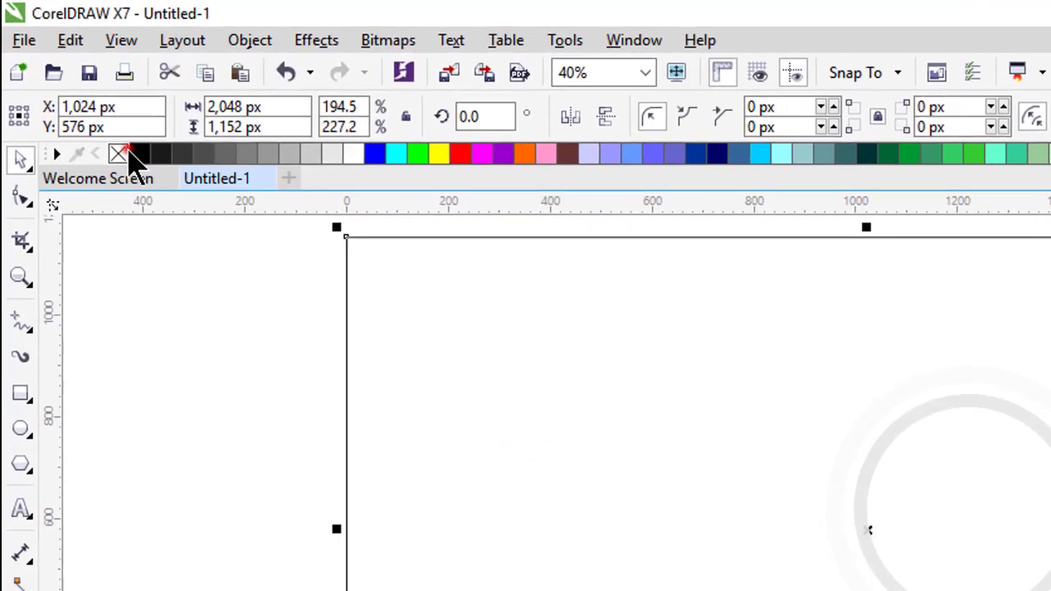
{"action": "left_click", "coordinate": [78, 92]}
{"action": "left_click", "coordinate": [144, 160]}
{"action": "left_click", "coordinate": [220, 310]}
{"action": "left_click", "coordinate": [621, 382]}
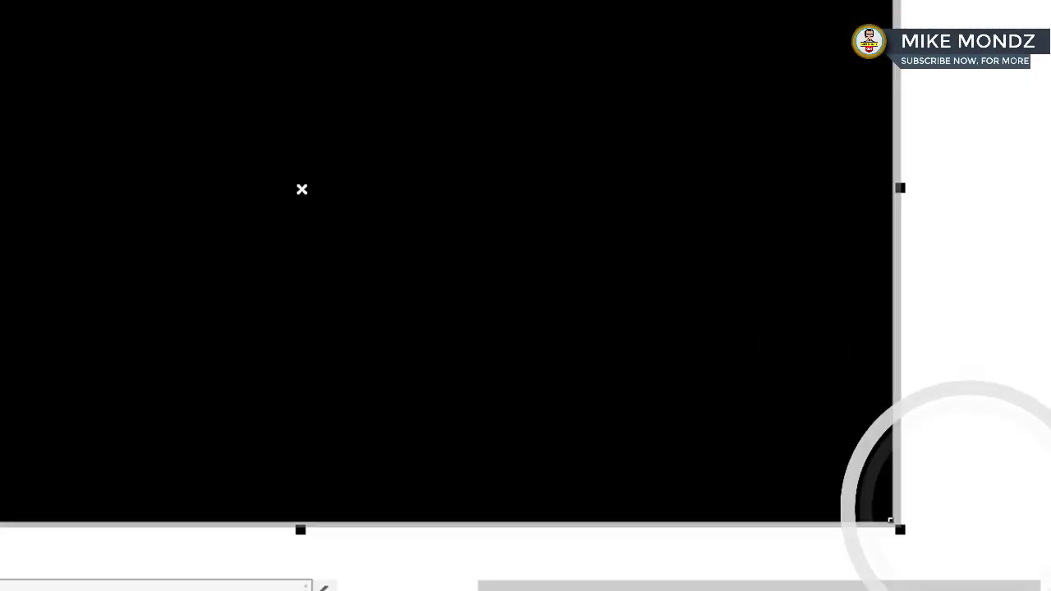
Step: Remove the black rectangle's outline by setting its outline width to None, and deselect it
{"action": "double_click", "coordinate": [909, 577]}
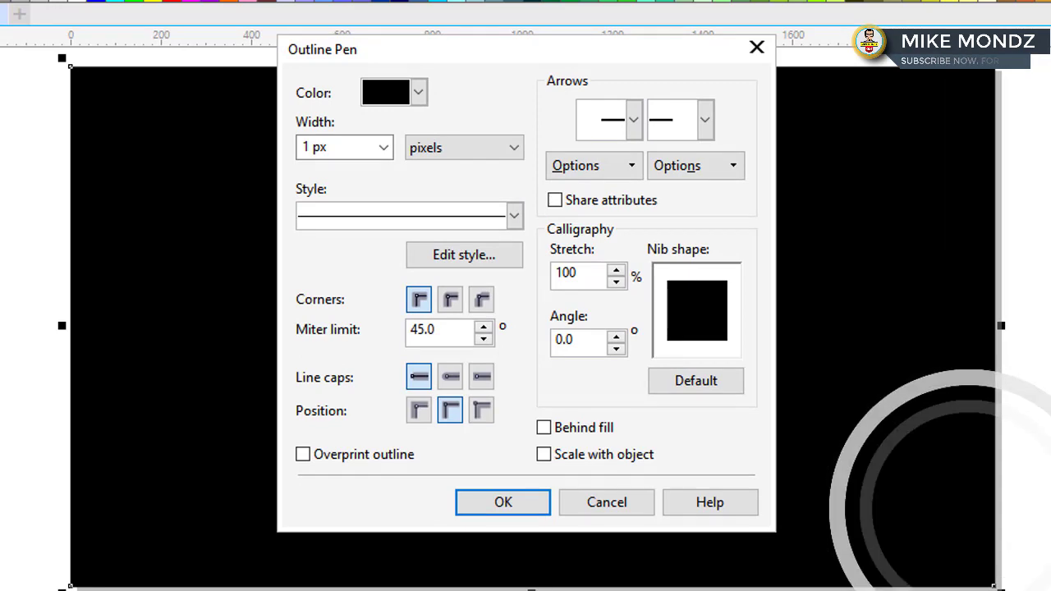
{"action": "left_click", "coordinate": [372, 148]}
{"action": "left_click", "coordinate": [365, 168]}
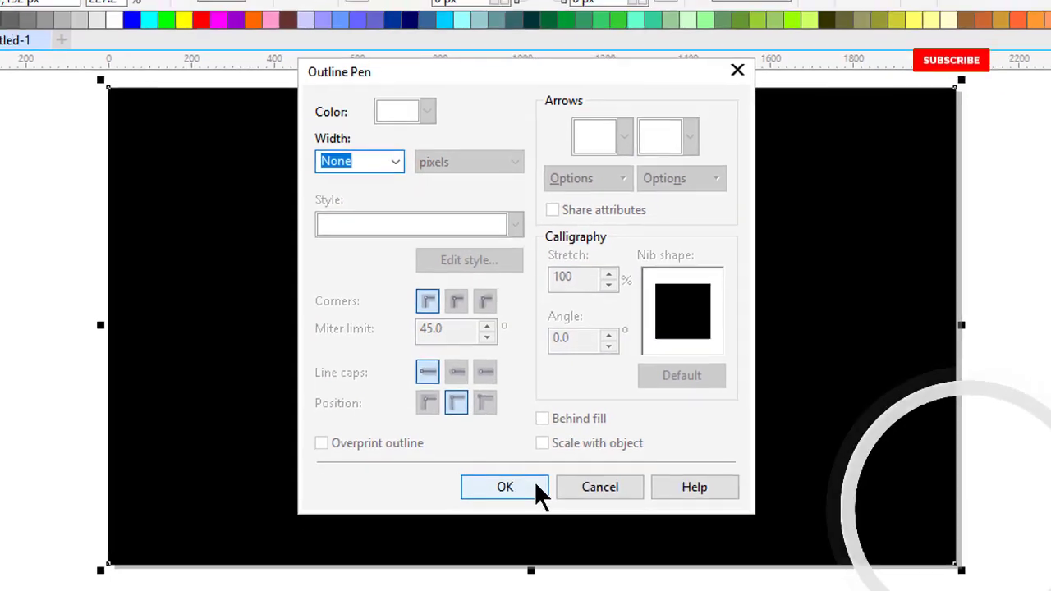
{"action": "left_click", "coordinate": [538, 505]}
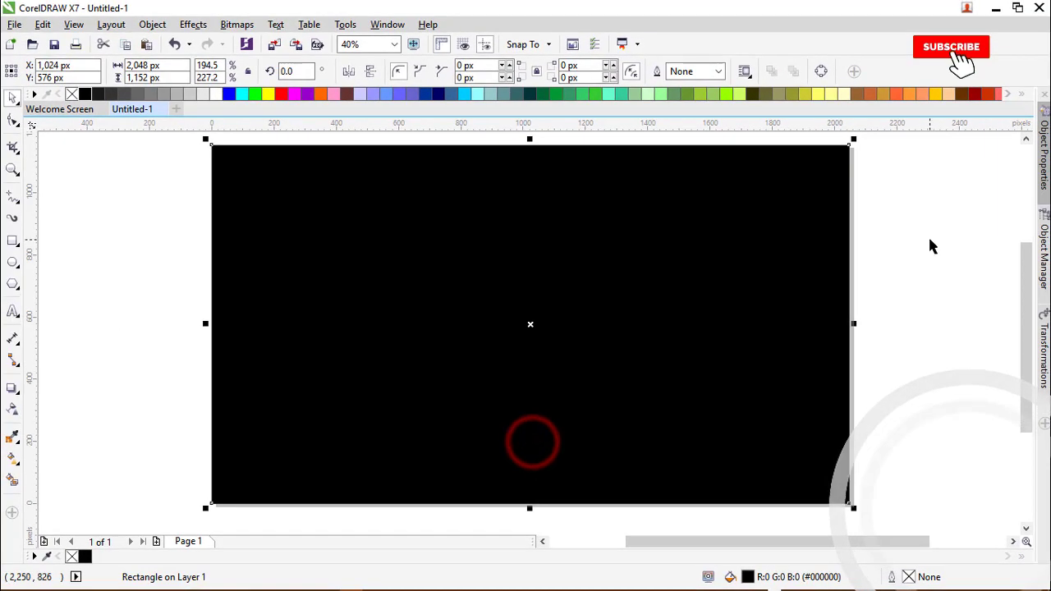
{"action": "left_click", "coordinate": [931, 240]}
Step: Copy the black page-sized rectangle and paste a duplicate in place
{"action": "left_click", "coordinate": [814, 254]}
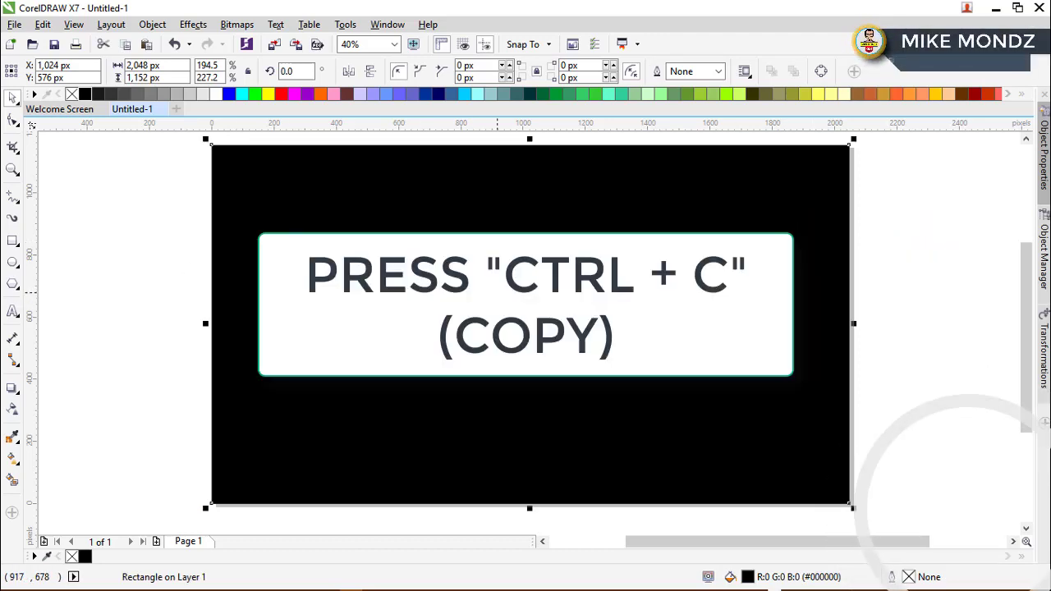
{"action": "key", "text": "ctrl+v"}
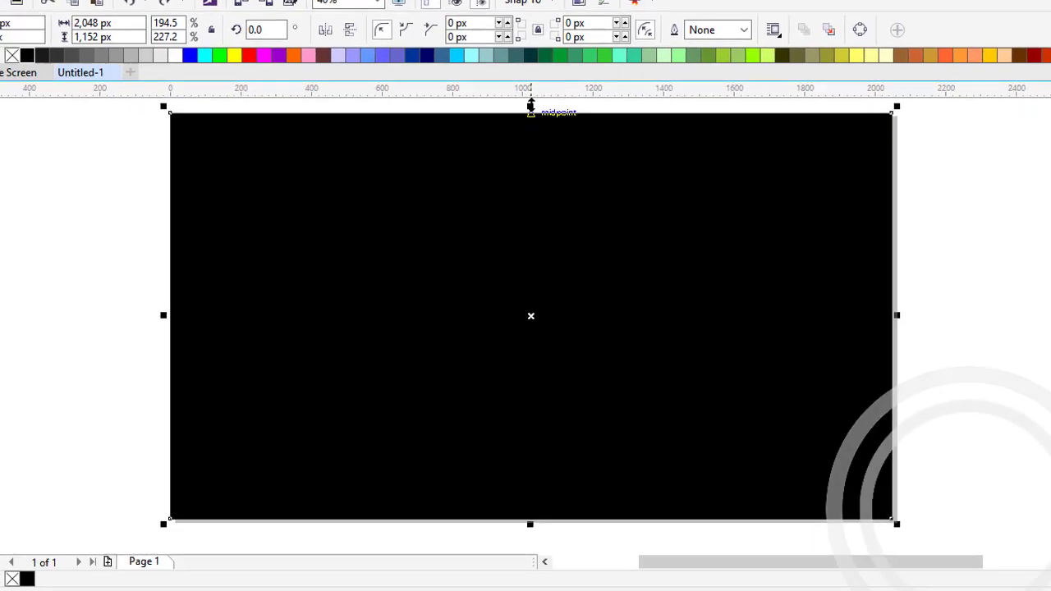
Step: Shrink the duplicate rectangle's height about its centre to about 492 px, fill it with red and deselect it
{"action": "left_click_drag", "start_coordinate": [530, 139], "coordinate": [531, 139]}
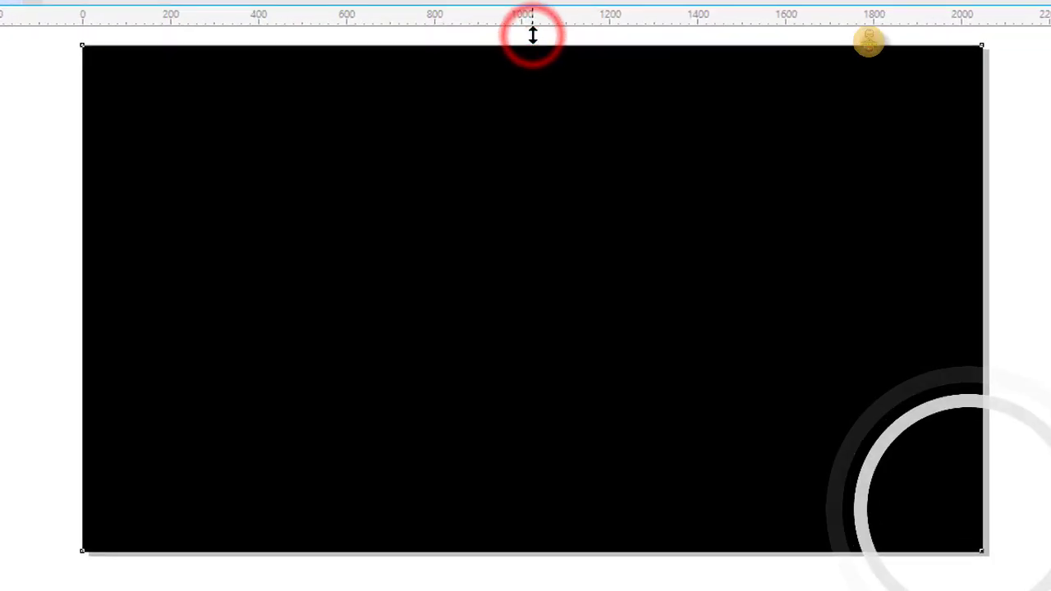
{"action": "left_click_drag", "start_coordinate": [533, 34], "coordinate": [542, 190]}
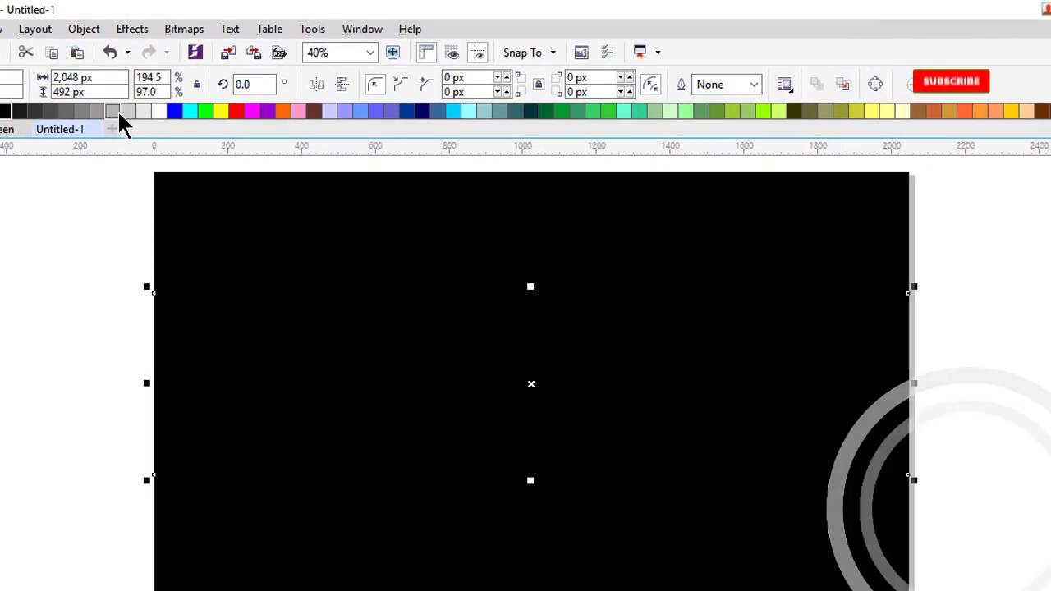
{"action": "left_click", "coordinate": [67, 111]}
{"action": "left_click", "coordinate": [236, 111]}
{"action": "left_click", "coordinate": [124, 306]}
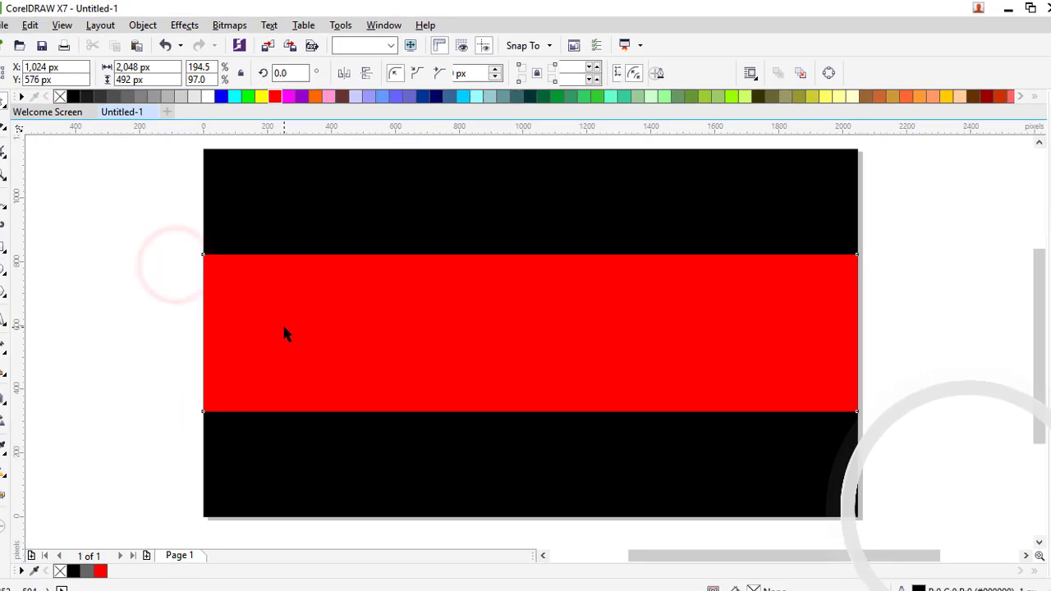
Step: Reduce the red band's height about its centre to about 456 px and deselect it
{"action": "left_click", "coordinate": [586, 293]}
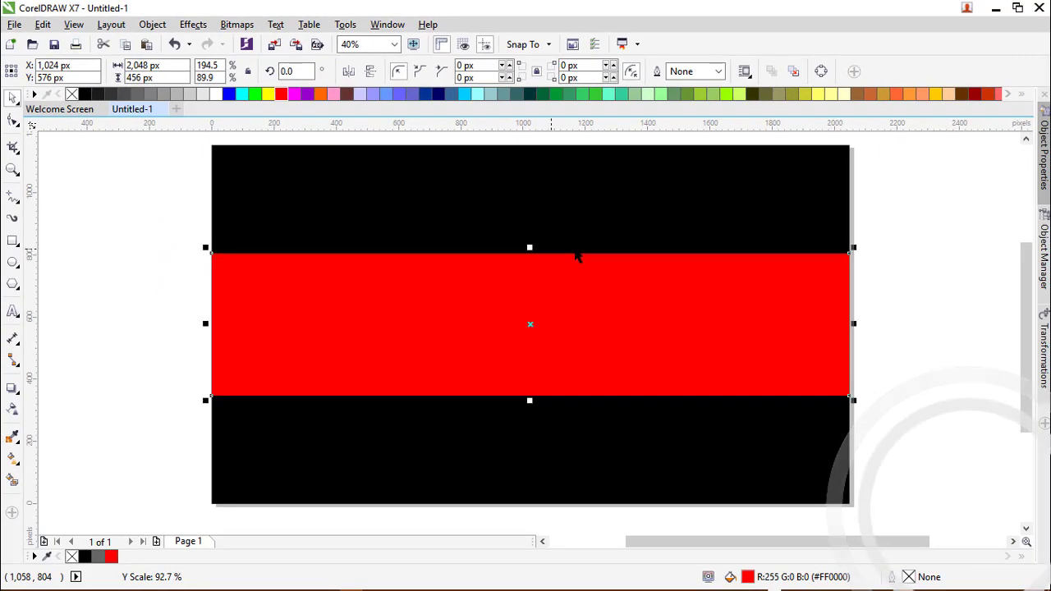
{"action": "left_click", "coordinate": [886, 249]}
{"action": "left_click", "coordinate": [791, 324]}
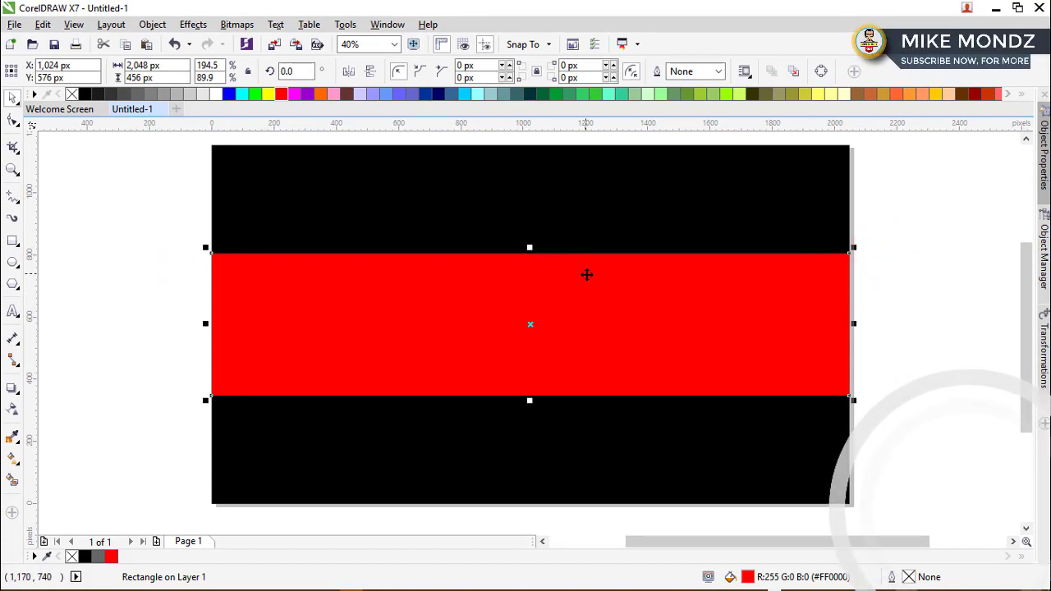
{"action": "key", "text": "Escape"}
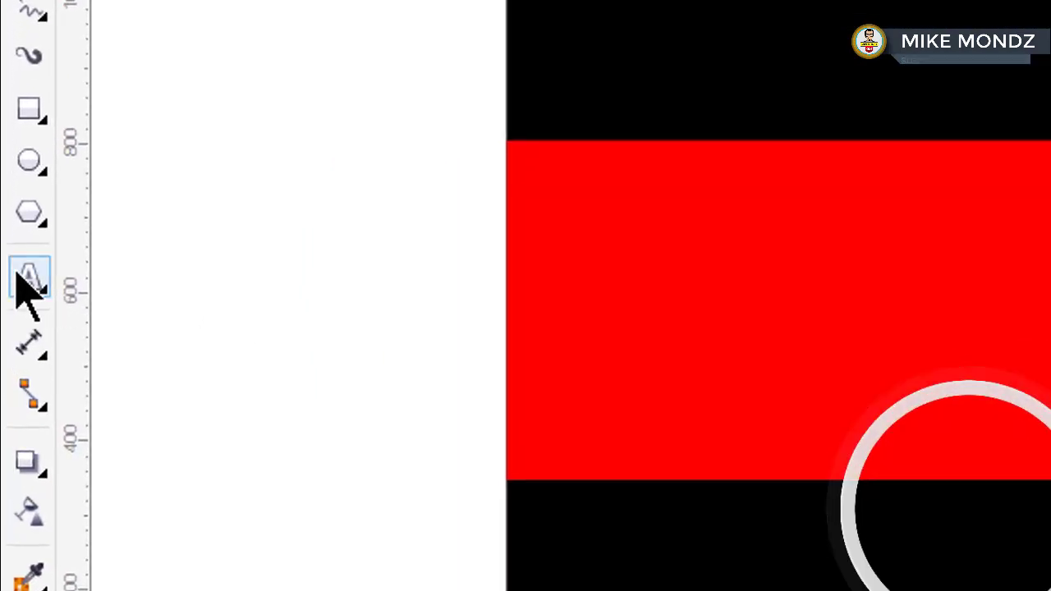
Step: Add the artistic text "M" on the red band and enlarge it to about 263 pt
{"action": "left_click", "coordinate": [12, 311]}
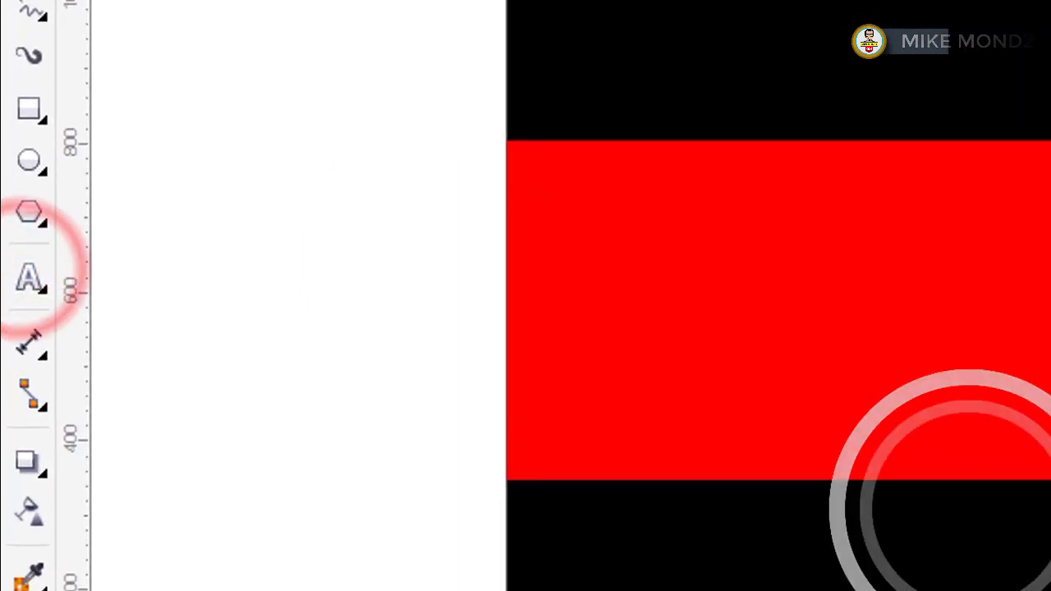
{"action": "left_click", "coordinate": [32, 267]}
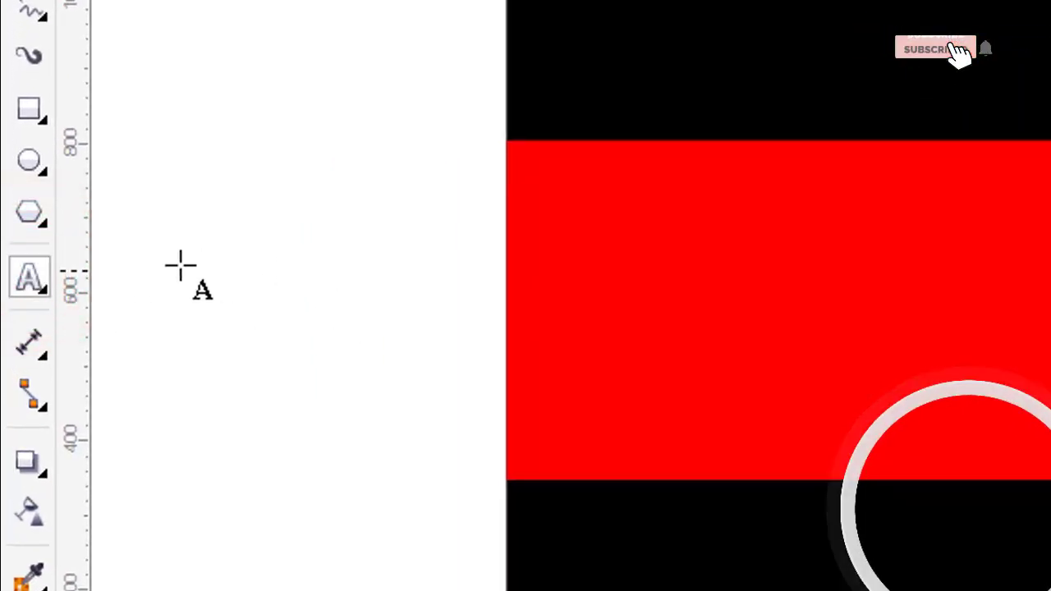
{"action": "left_click", "coordinate": [484, 240]}
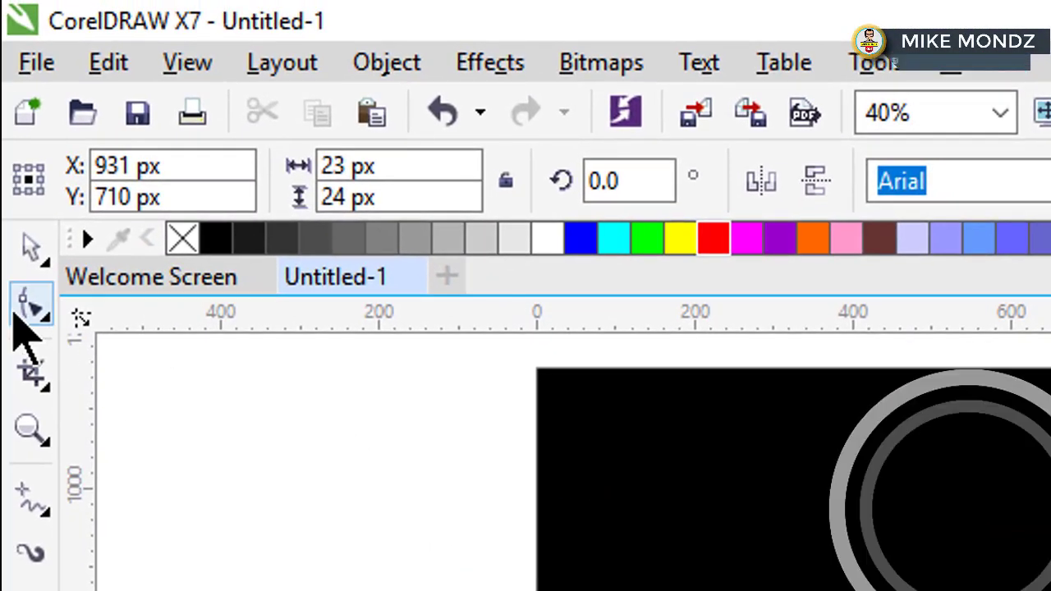
{"action": "left_click", "coordinate": [29, 223]}
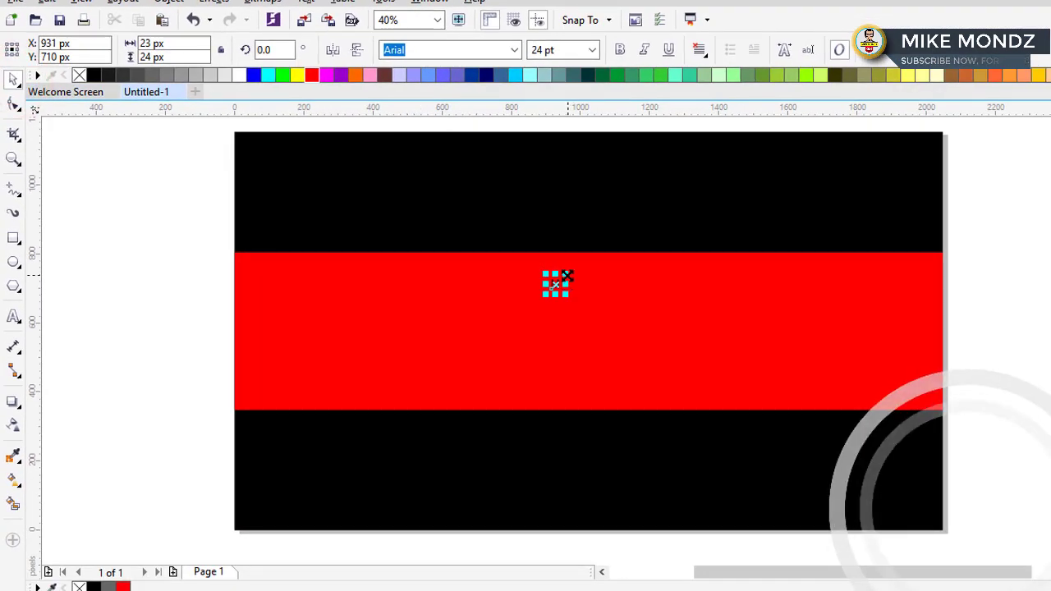
{"action": "mouse_move", "coordinate": [595, 258]}
{"action": "left_mouse_down"}
{"action": "mouse_move", "coordinate": [605, 249]}
{"action": "mouse_move", "coordinate": [601, 257]}
{"action": "left_mouse_up"}
{"action": "left_click_drag", "start_coordinate": [564, 291], "coordinate": [467, 316]}
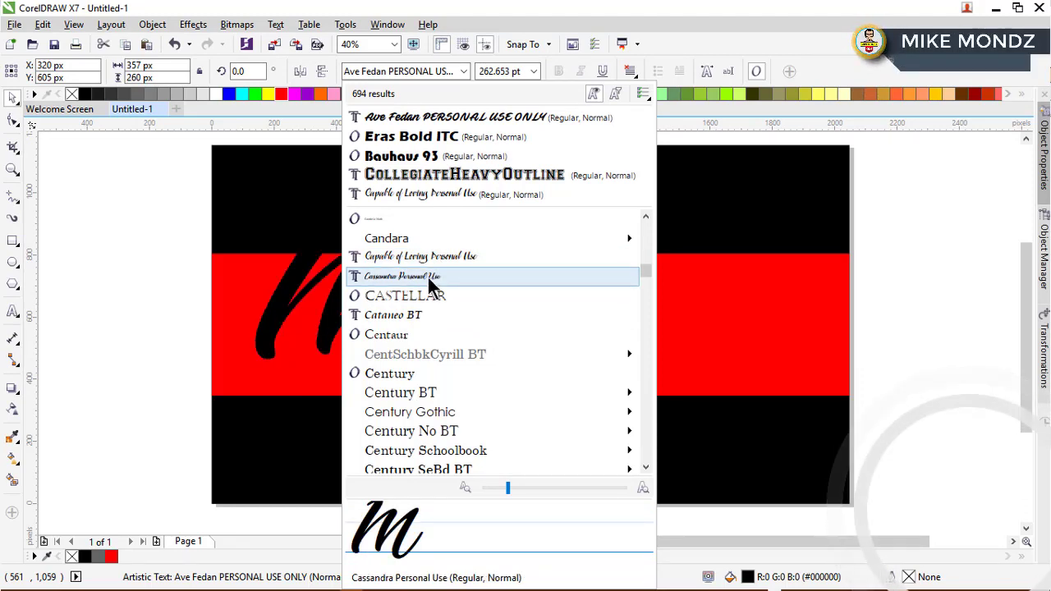
Step: Set the M's font to Cassandra Personal Use and scale it down to about 138 pt, slightly left of the red band's centre
{"action": "left_click", "coordinate": [428, 278]}
{"action": "left_click_drag", "start_coordinate": [335, 311], "coordinate": [438, 334]}
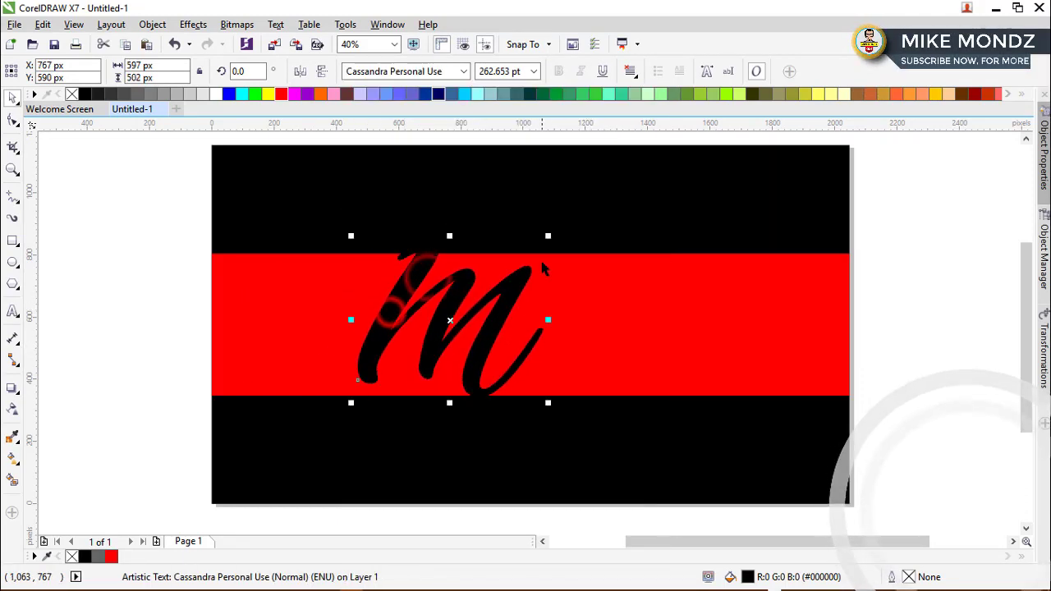
{"action": "left_click_drag", "start_coordinate": [549, 237], "coordinate": [515, 264]}
{"action": "mouse_move", "coordinate": [489, 301]}
{"action": "left_mouse_down"}
{"action": "mouse_move", "coordinate": [525, 296]}
{"action": "mouse_move", "coordinate": [520, 311]}
{"action": "mouse_move", "coordinate": [483, 309]}
{"action": "left_mouse_up"}
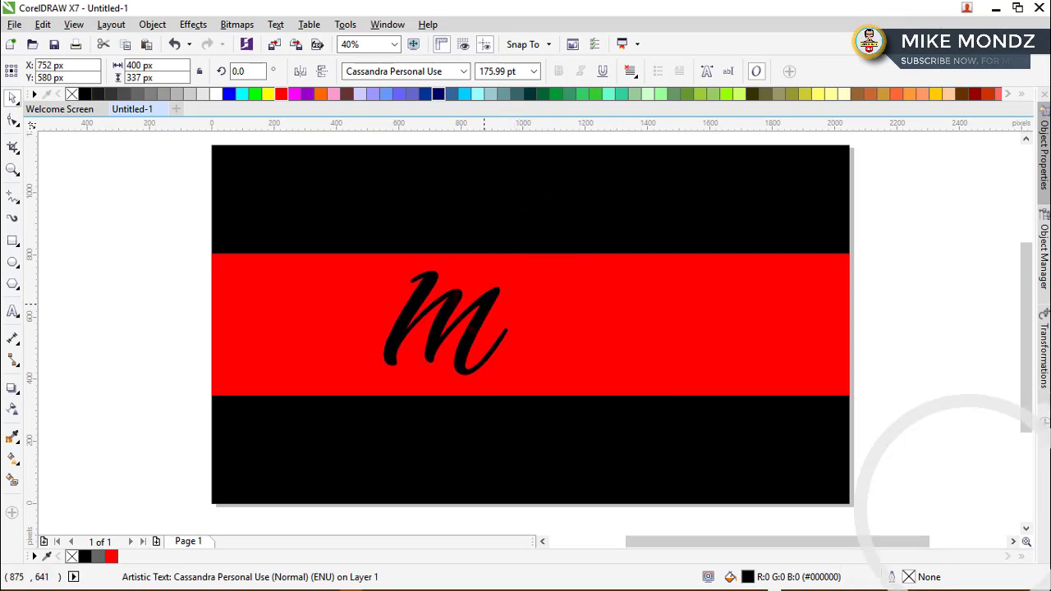
{"action": "left_click_drag", "start_coordinate": [512, 267], "coordinate": [497, 280]}
{"action": "left_click_drag", "start_coordinate": [479, 310], "coordinate": [491, 300]}
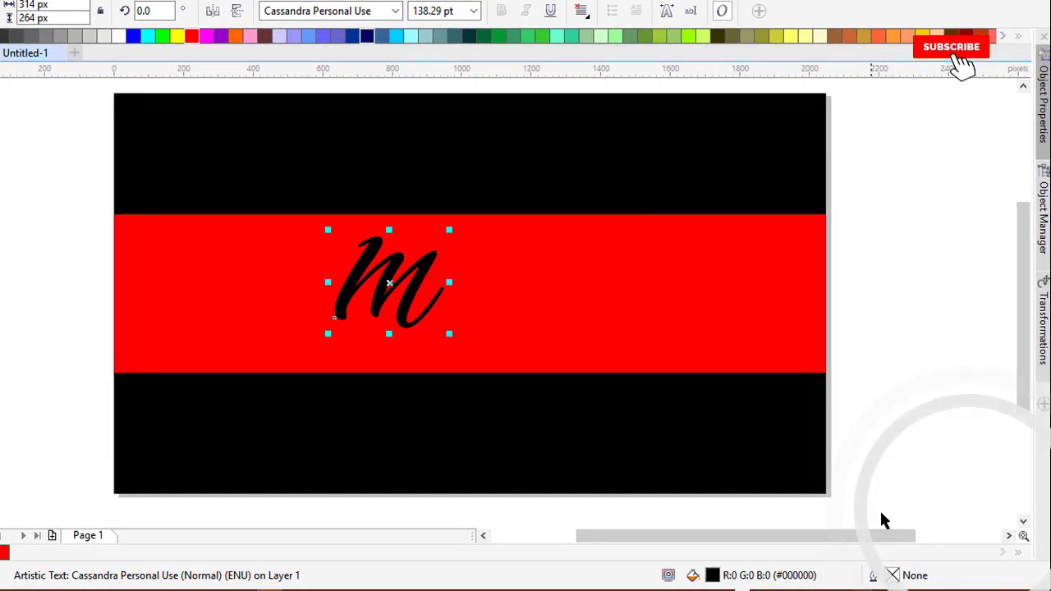
Step: Give the M a white outline 1 px wide, placed behind the fill
{"action": "double_click", "coordinate": [896, 575]}
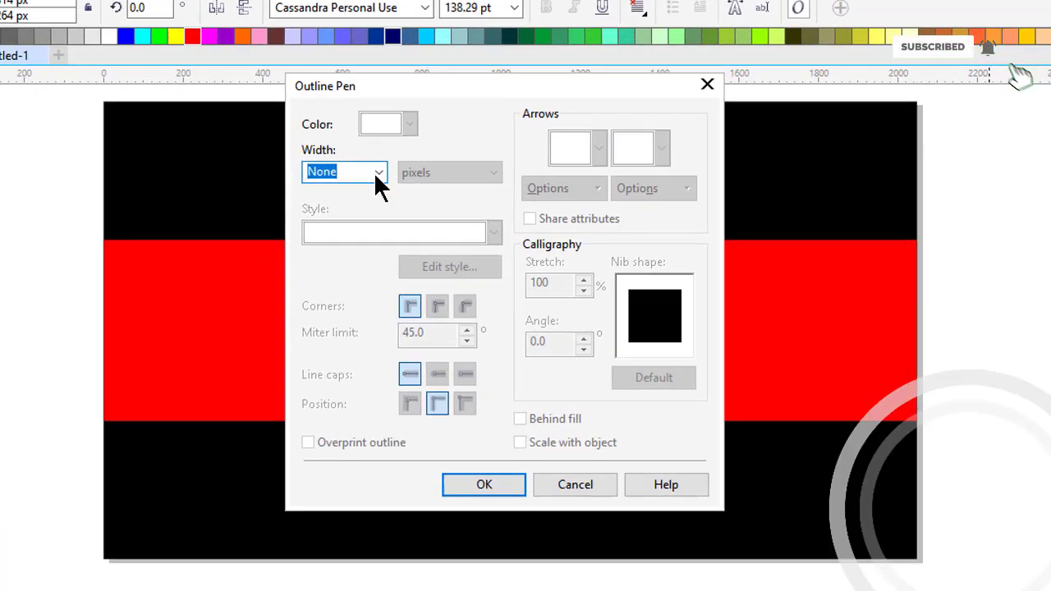
{"action": "left_click", "coordinate": [355, 155]}
{"action": "left_click", "coordinate": [362, 227]}
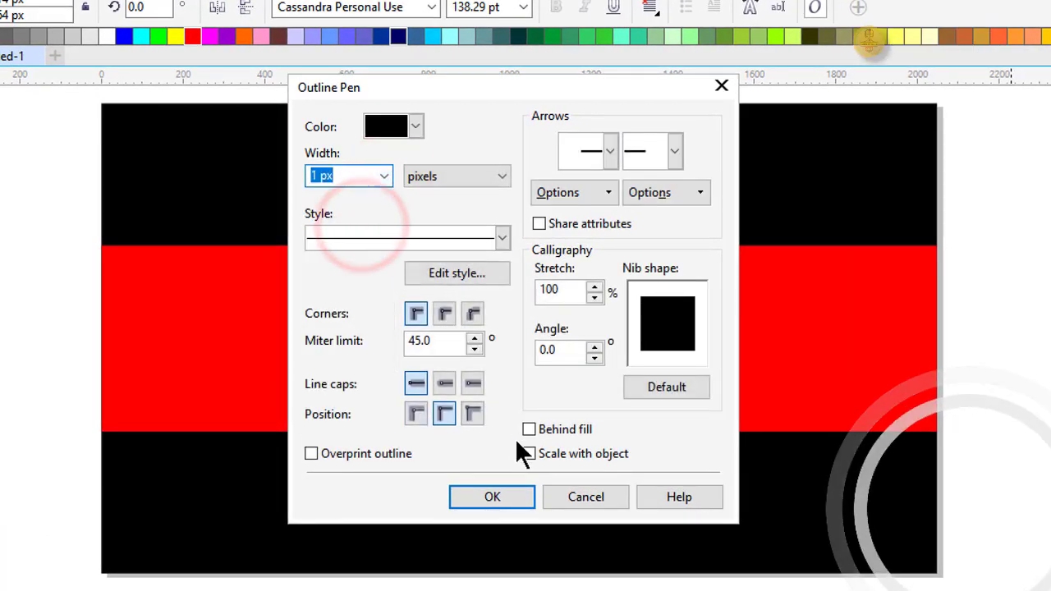
{"action": "left_click", "coordinate": [415, 127]}
{"action": "left_click", "coordinate": [437, 164]}
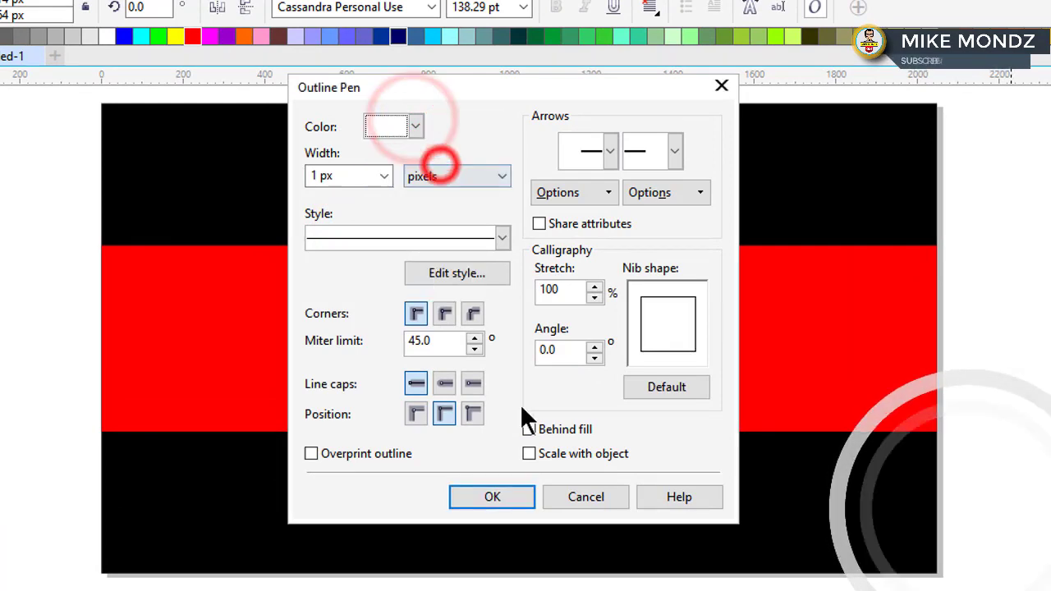
{"action": "left_click", "coordinate": [529, 428]}
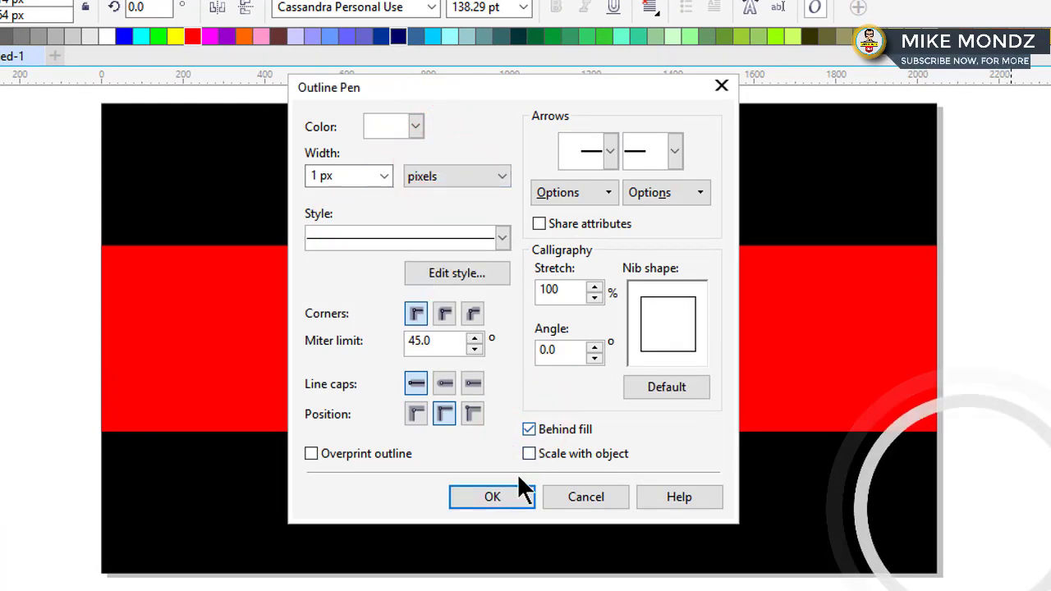
{"action": "left_click", "coordinate": [516, 490]}
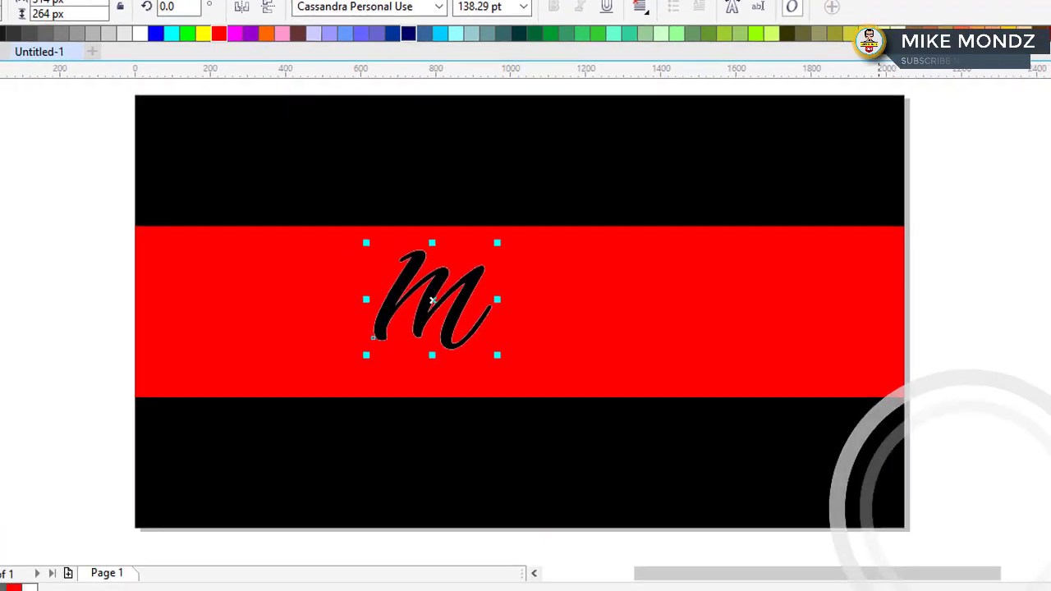
Step: Set the M's outline width to 4 px
{"action": "double_click", "coordinate": [924, 575]}
{"action": "left_click", "coordinate": [403, 151]}
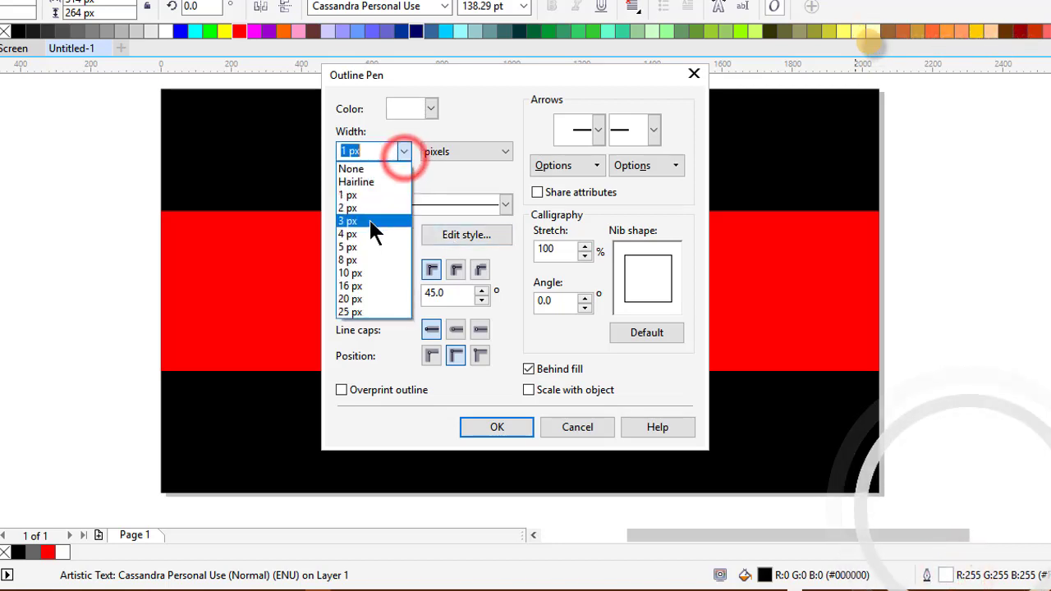
{"action": "left_click", "coordinate": [359, 235]}
{"action": "left_click", "coordinate": [493, 427]}
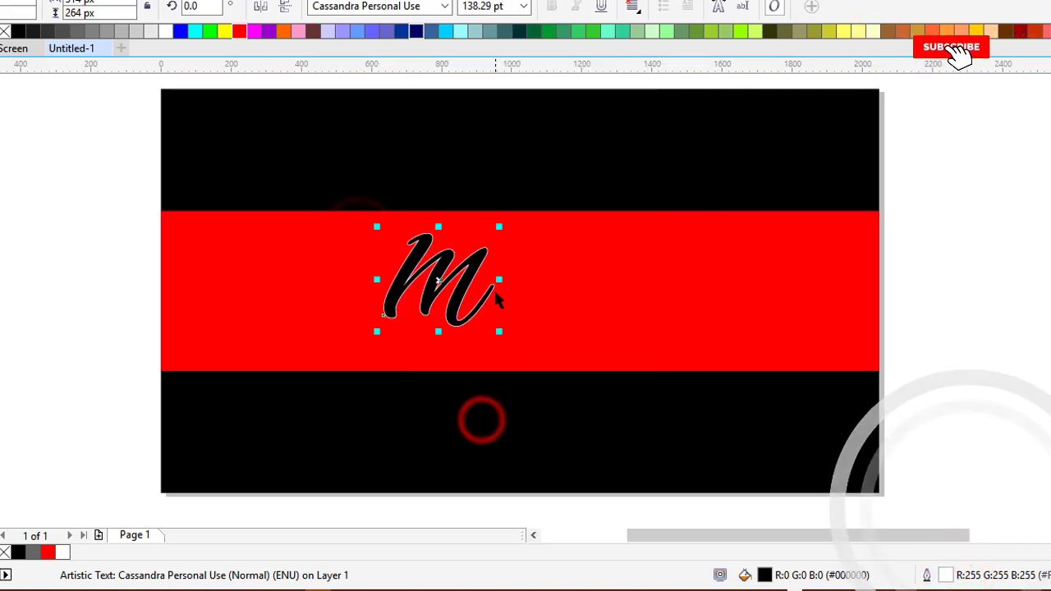
Step: Fill the M with red and set its outline width to 10 px
{"action": "left_click", "coordinate": [50, 552]}
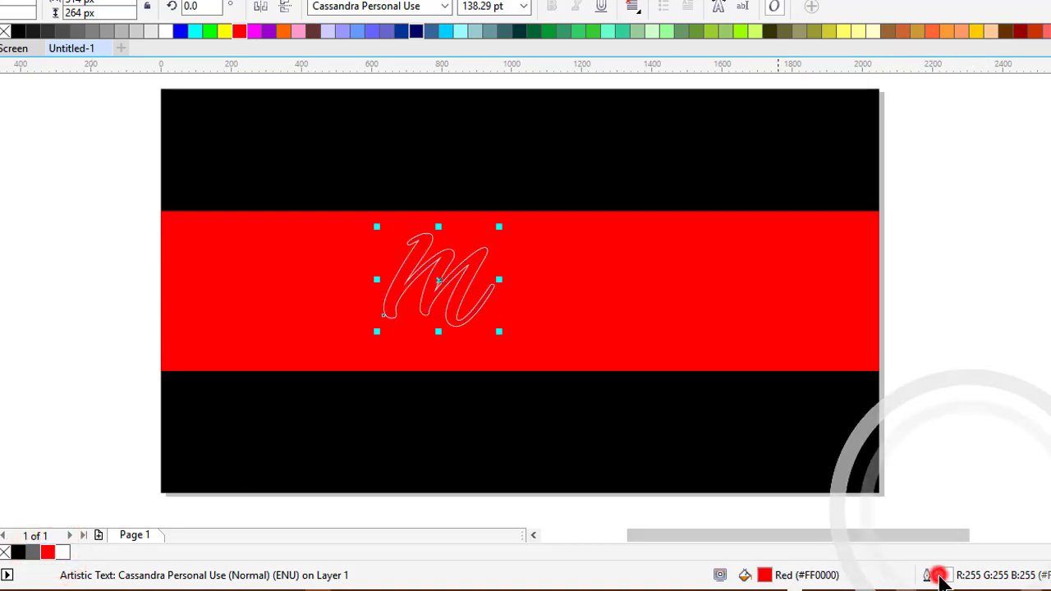
{"action": "double_click", "coordinate": [939, 576]}
{"action": "left_click", "coordinate": [405, 152]}
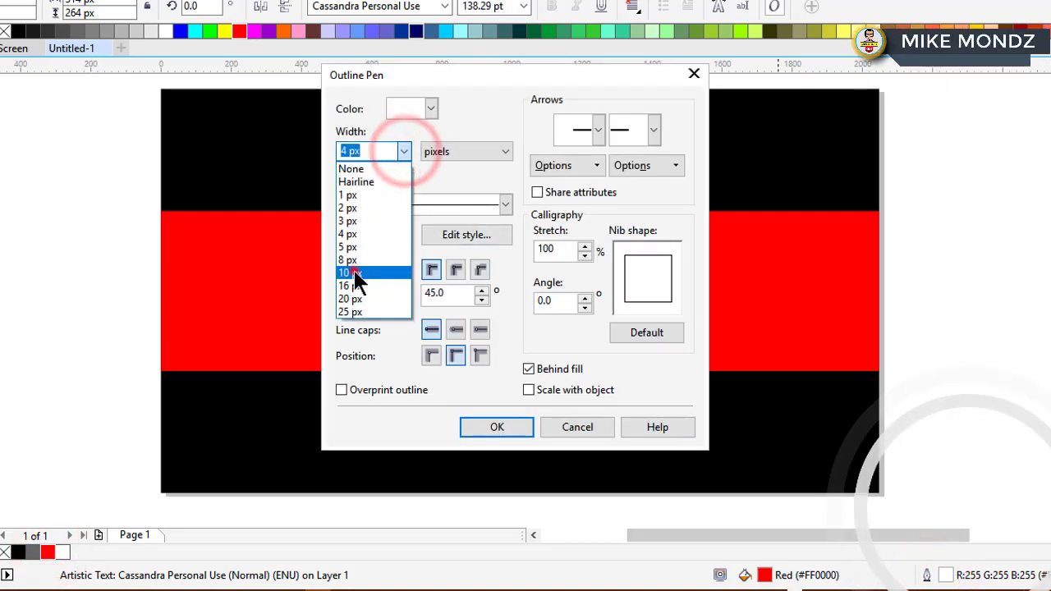
{"action": "left_click", "coordinate": [352, 272]}
{"action": "left_click", "coordinate": [497, 427]}
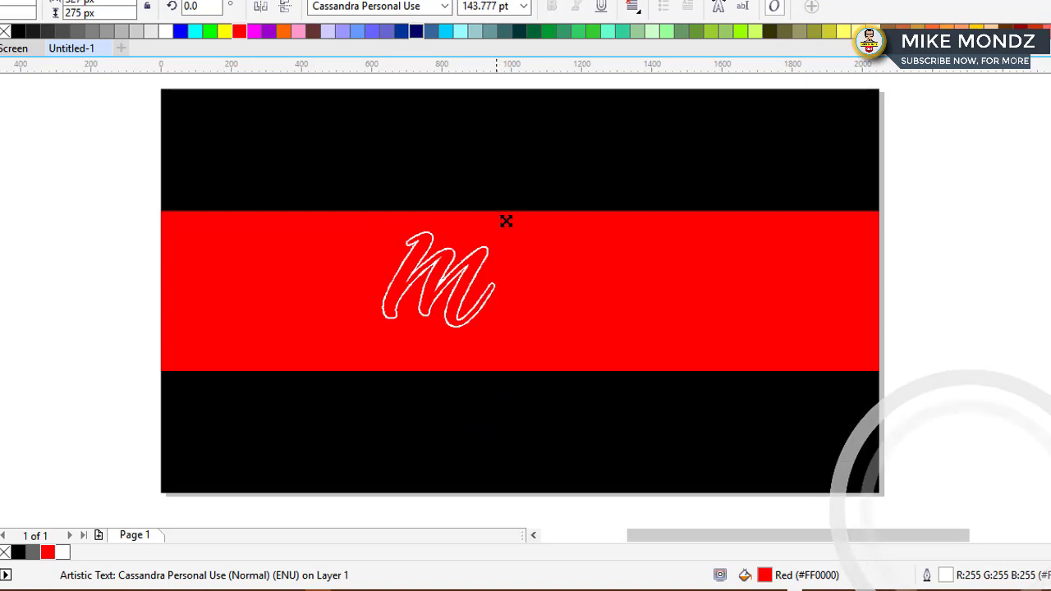
Step: Enlarge the outlined M slightly, adjust its position on the red band and deselect it
{"action": "left_click_drag", "start_coordinate": [506, 221], "coordinate": [500, 222]}
{"action": "left_click_drag", "start_coordinate": [483, 274], "coordinate": [480, 281]}
{"action": "left_click", "coordinate": [77, 277]}
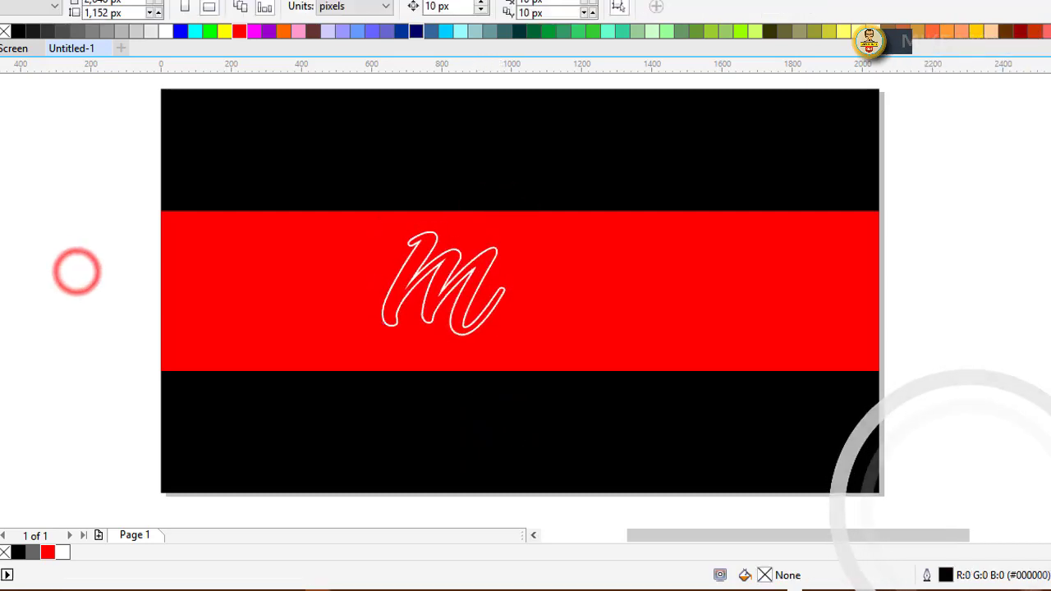
Step: Add the artistic text "IKE" on the red band just to the right of the M
{"action": "key", "text": "F8"}
{"action": "left_click", "coordinate": [522, 261]}
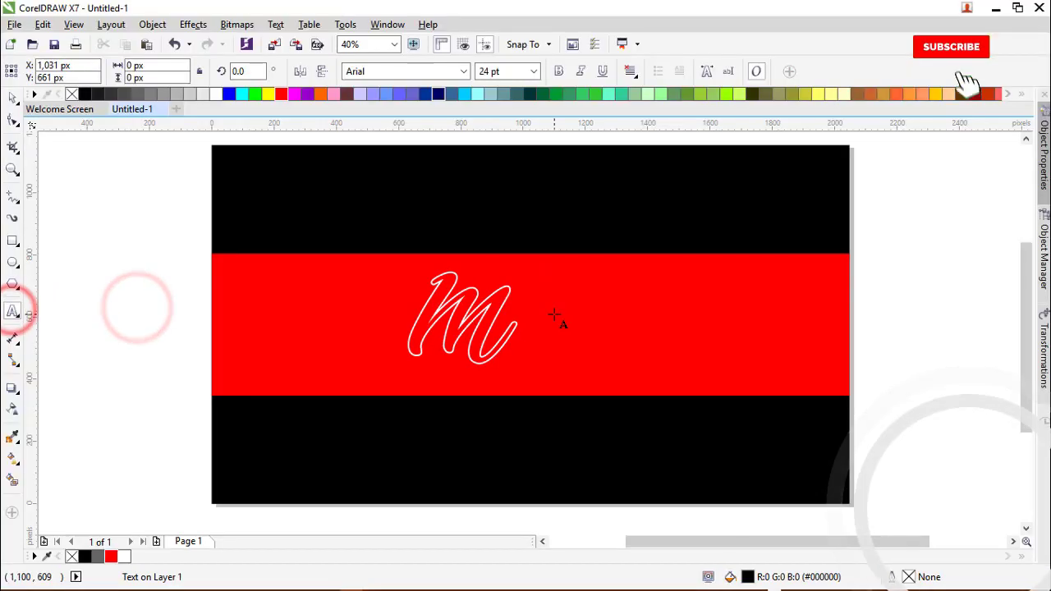
{"action": "type", "text": "IKE"}
{"action": "left_click", "coordinate": [11, 98]}
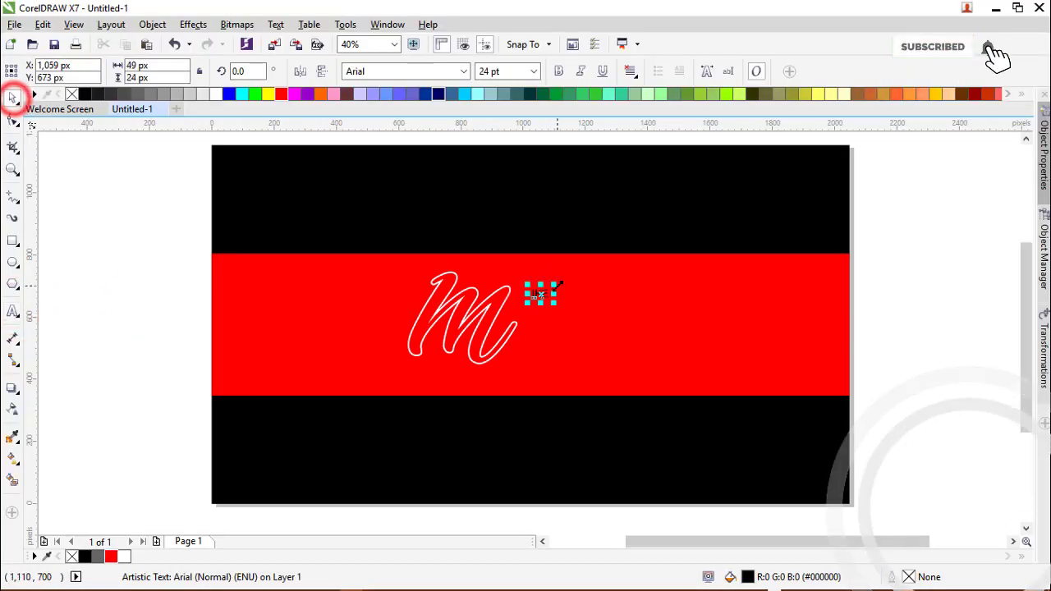
Step: Enlarge the IKE text to about 85 pt, in white, and set its font to Ave Fedan PERSONAL USE ONLY
{"action": "left_click_drag", "start_coordinate": [556, 285], "coordinate": [575, 298], "text": "shift"}
{"action": "left_click", "coordinate": [464, 72]}
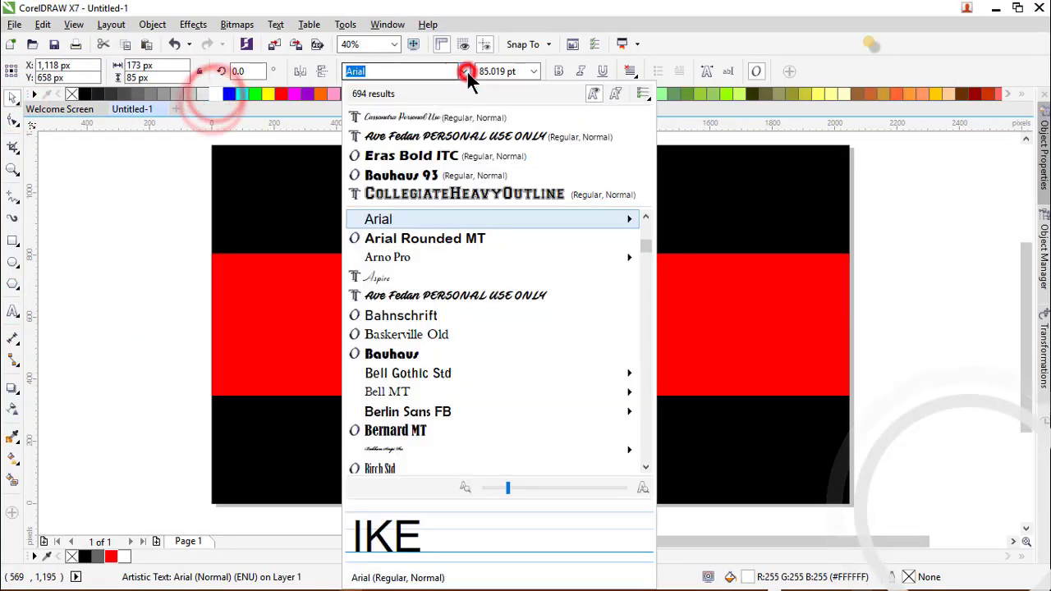
{"action": "left_click", "coordinate": [456, 296]}
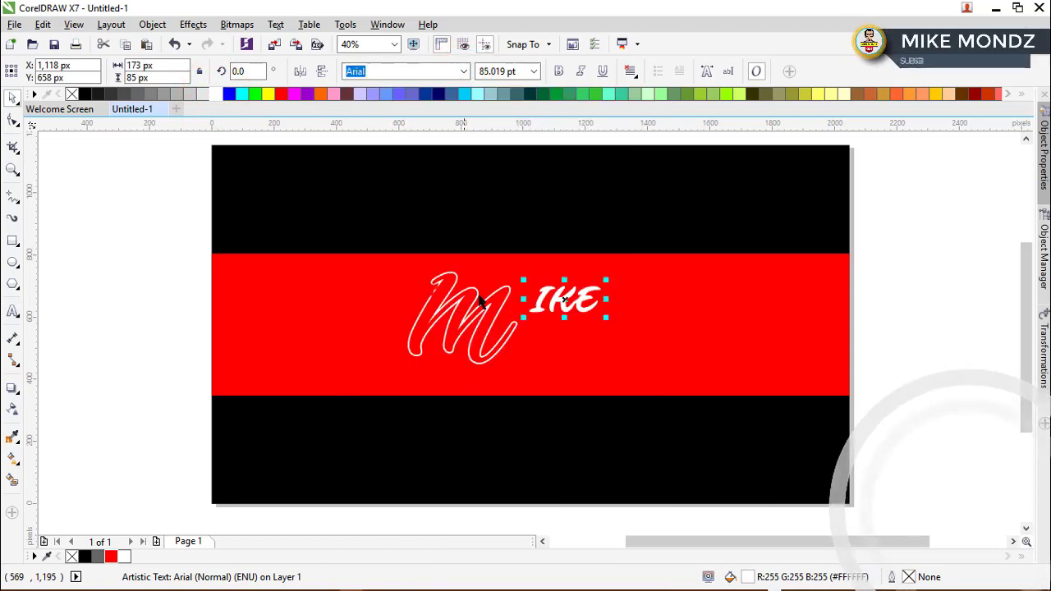
Step: Duplicate the IKE text directly below itself and change the copy's text to "MONDZ"
{"action": "left_click_drag", "start_coordinate": [548, 337], "coordinate": [545, 335]}
{"action": "right_click", "coordinate": [546, 335]}
{"action": "double_click", "coordinate": [545, 335]}
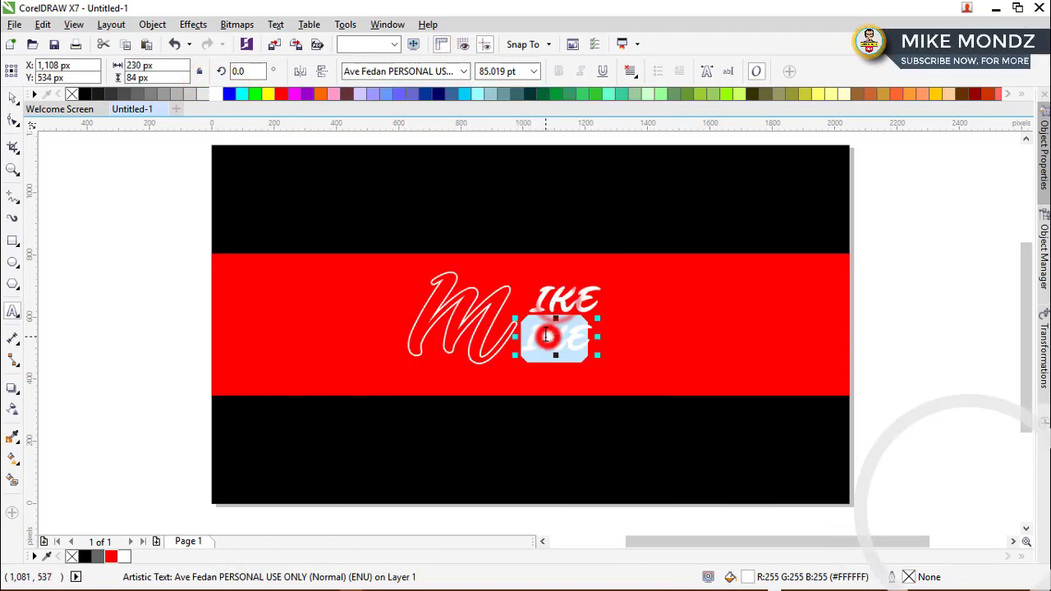
{"action": "type", "text": "MONDZ"}
Step: Enlarge the IKE text, and shrink MONDZ to about 71 pt directly beneath it
{"action": "left_click", "coordinate": [588, 296]}
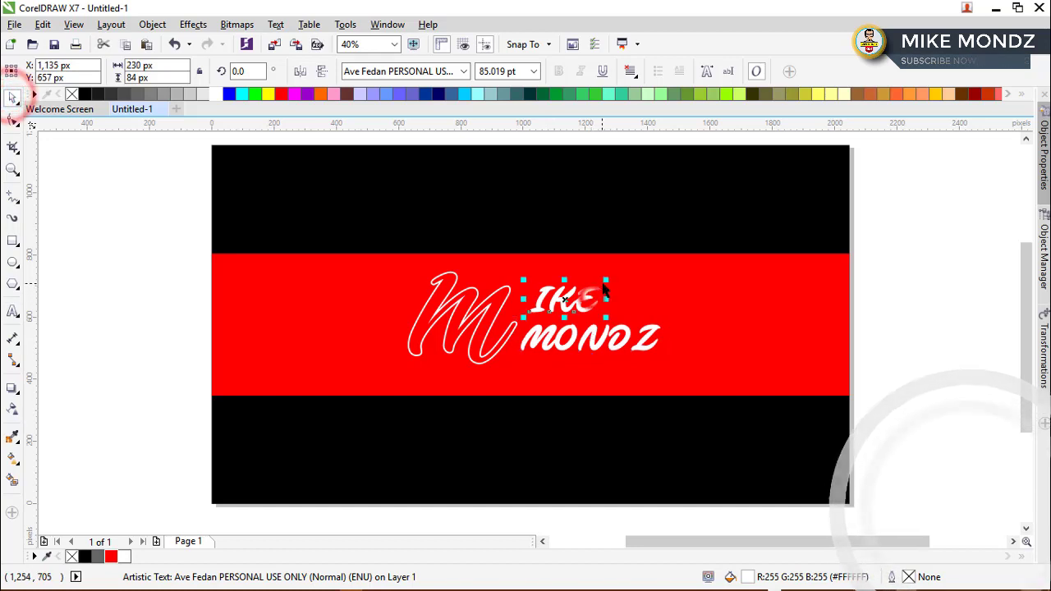
{"action": "left_click_drag", "start_coordinate": [604, 284], "coordinate": [629, 273]}
{"action": "left_click", "coordinate": [624, 335]}
{"action": "left_click_drag", "start_coordinate": [663, 318], "coordinate": [611, 341]}
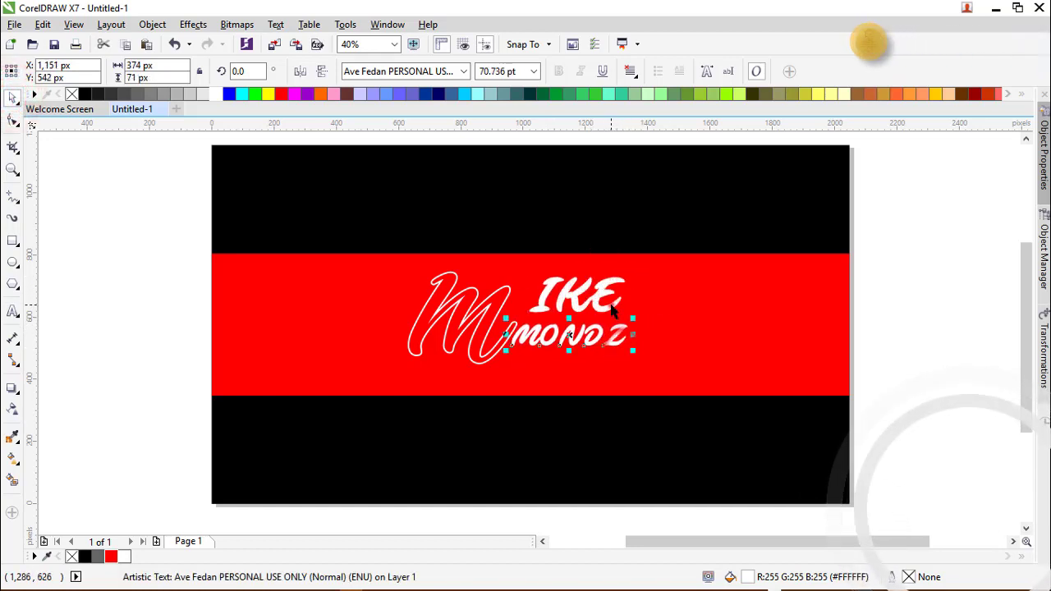
Step: Adjust the size and position of IKE and MONDZ so they stack at matching widths beside the M
{"action": "left_click", "coordinate": [613, 306]}
{"action": "left_click_drag", "start_coordinate": [630, 272], "coordinate": [612, 278]}
{"action": "left_click", "coordinate": [573, 331]}
{"action": "left_click_drag", "start_coordinate": [572, 332], "coordinate": [565, 345]}
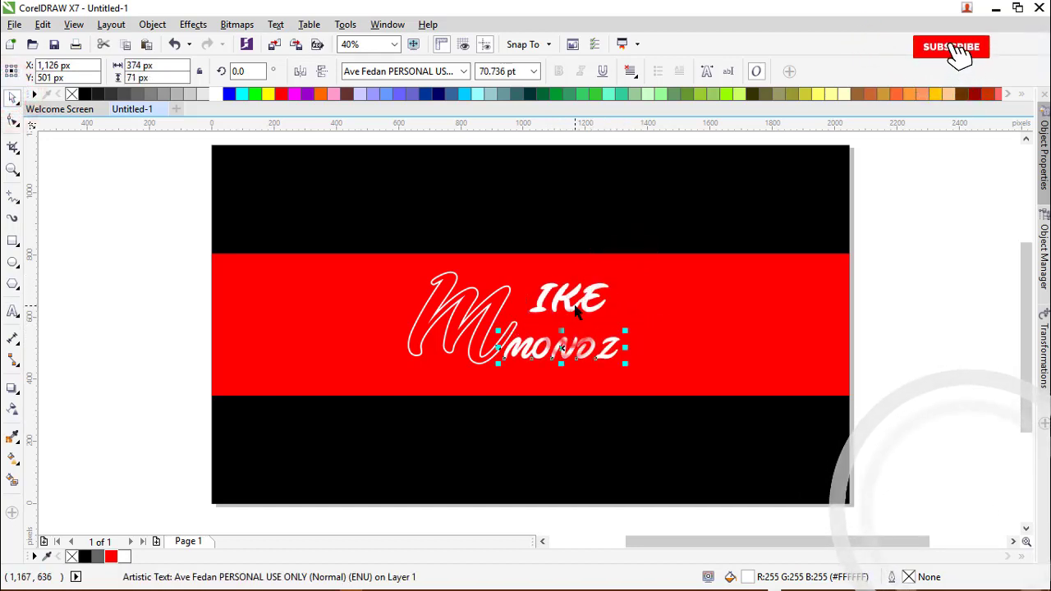
{"action": "left_click_drag", "start_coordinate": [574, 301], "coordinate": [602, 333]}
Step: Select the M, IKE and MONDZ together, shift them slightly up and left, and deselect them
{"action": "left_click", "coordinate": [565, 302], "text": "shift"}
{"action": "left_click", "coordinate": [483, 304], "text": "shift"}
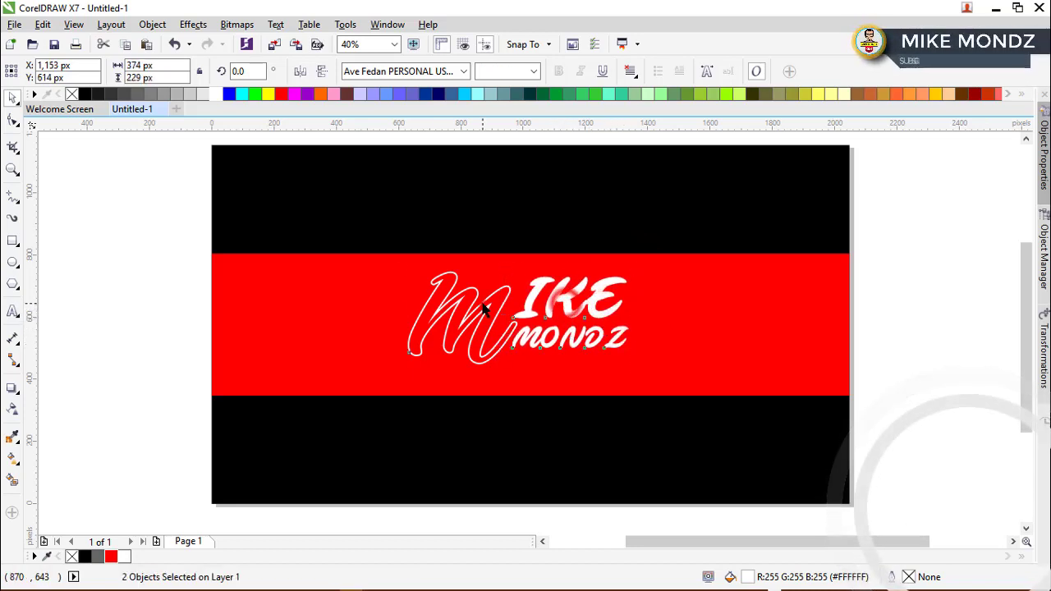
{"action": "left_click_drag", "start_coordinate": [483, 304], "coordinate": [480, 299]}
{"action": "left_click", "coordinate": [955, 368]}
Step: Select the IKE and MONDZ texts together and fill both with red
{"action": "left_click", "coordinate": [610, 297]}
{"action": "left_click", "coordinate": [593, 336], "text": "shift"}
{"action": "left_click", "coordinate": [110, 557]}
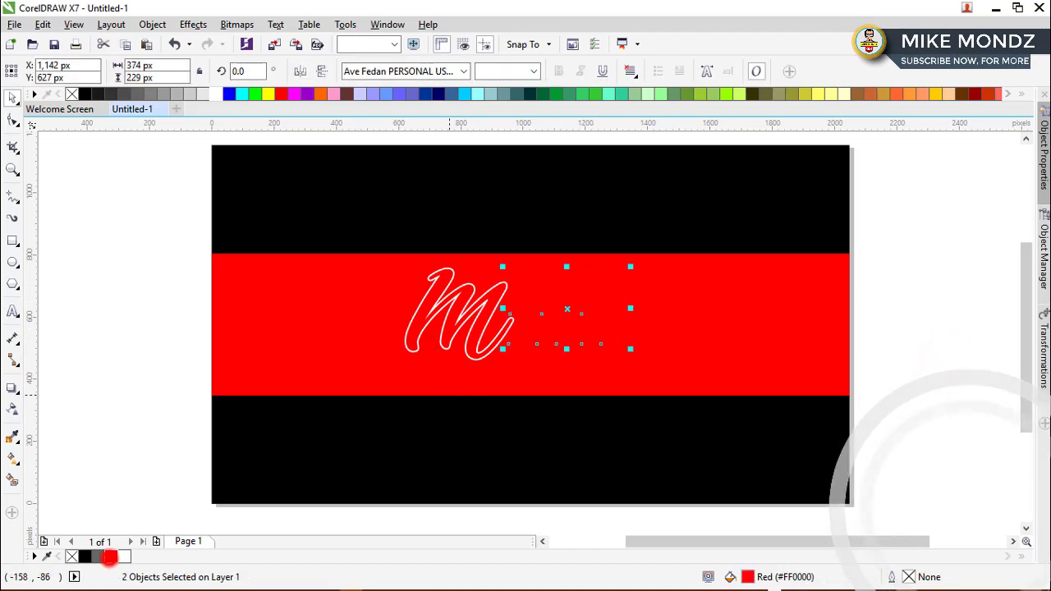
Step: Give the IKE and MONDZ texts a 10 px white outline placed behind the fill
{"action": "double_click", "coordinate": [909, 577]}
{"action": "left_click", "coordinate": [427, 200]}
{"action": "left_click", "coordinate": [378, 308]}
{"action": "left_click", "coordinate": [539, 394]}
{"action": "left_click", "coordinate": [451, 165]}
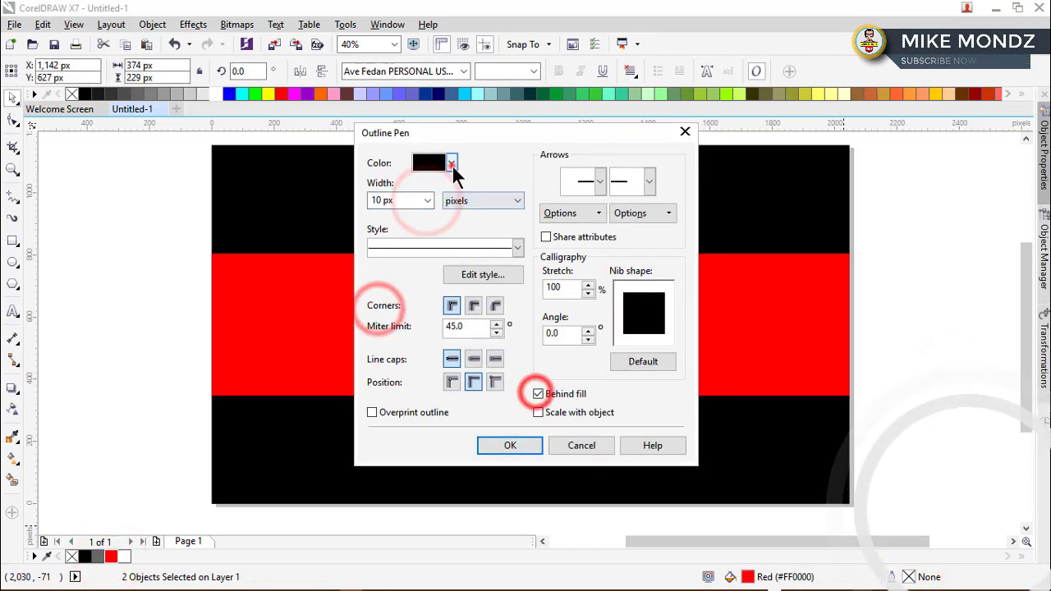
{"action": "left_click", "coordinate": [467, 190]}
{"action": "left_click", "coordinate": [510, 445]}
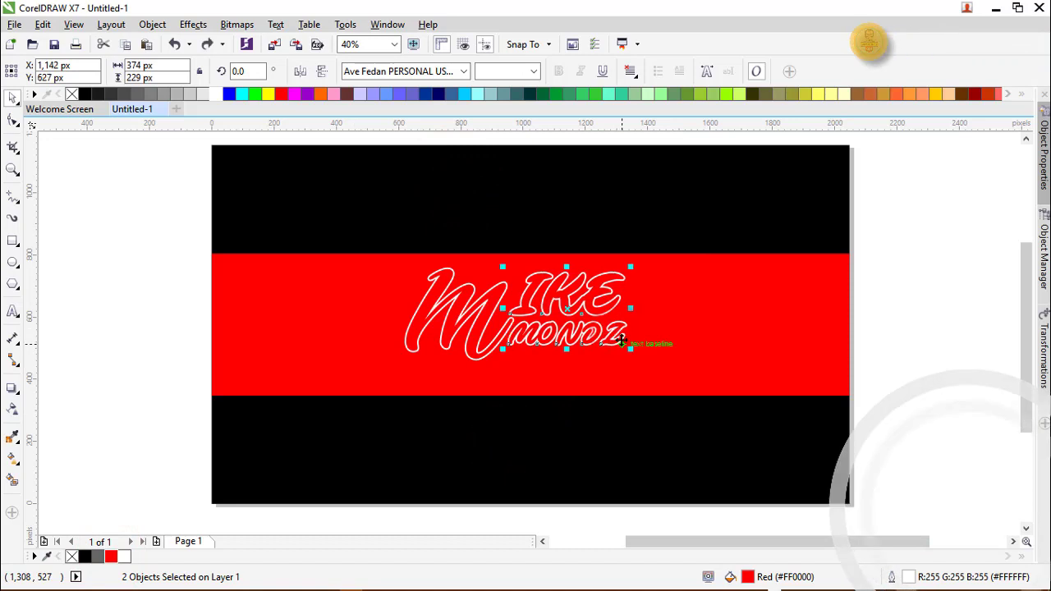
Step: Duplicate the MONDZ text to the right of the logo, change it to TV and enlarge it
{"action": "left_click", "coordinate": [912, 279]}
{"action": "left_click", "coordinate": [568, 343]}
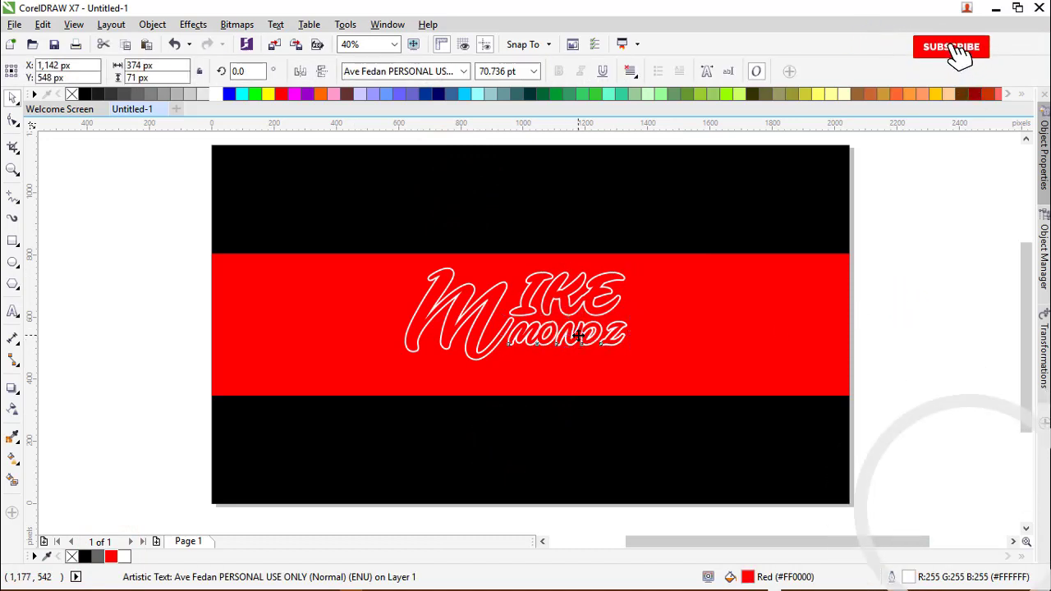
{"action": "left_click_drag", "start_coordinate": [570, 340], "coordinate": [741, 343]}
{"action": "double_click", "coordinate": [713, 301]}
{"action": "type", "text": "TV"}
{"action": "left_click", "coordinate": [858, 284]}
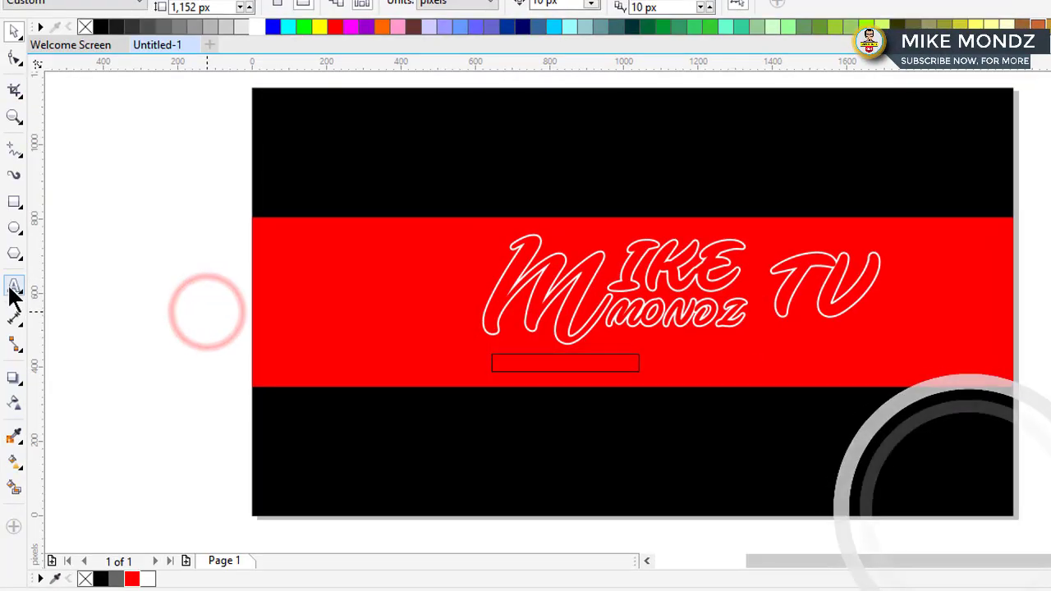
Step: Add the text TECH GUIDES in 24 pt Arial over the small rectangle below the logo and fill it white
{"action": "left_click", "coordinate": [13, 311]}
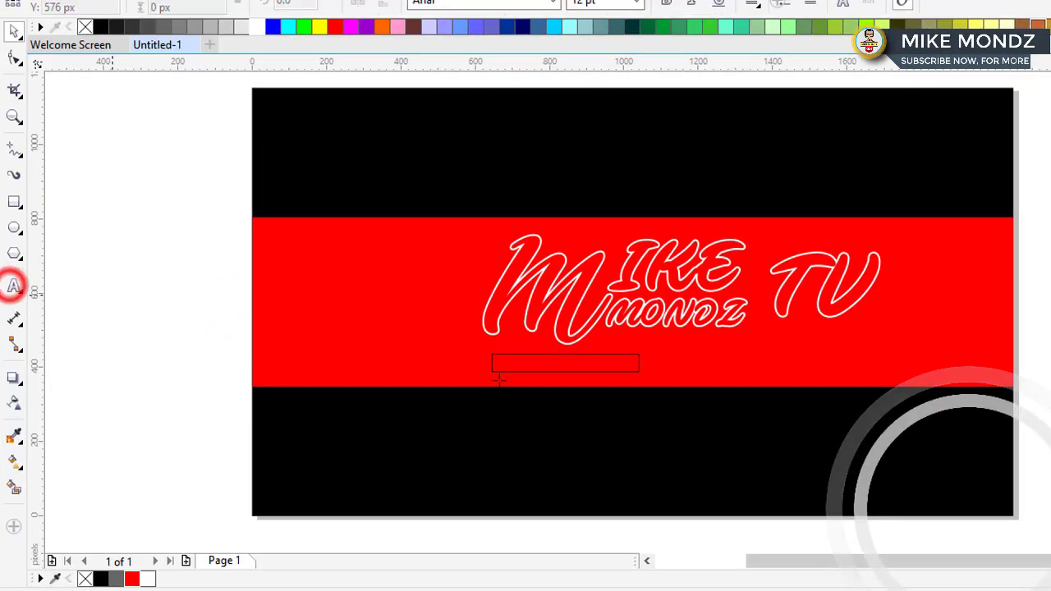
{"action": "left_click", "coordinate": [520, 364]}
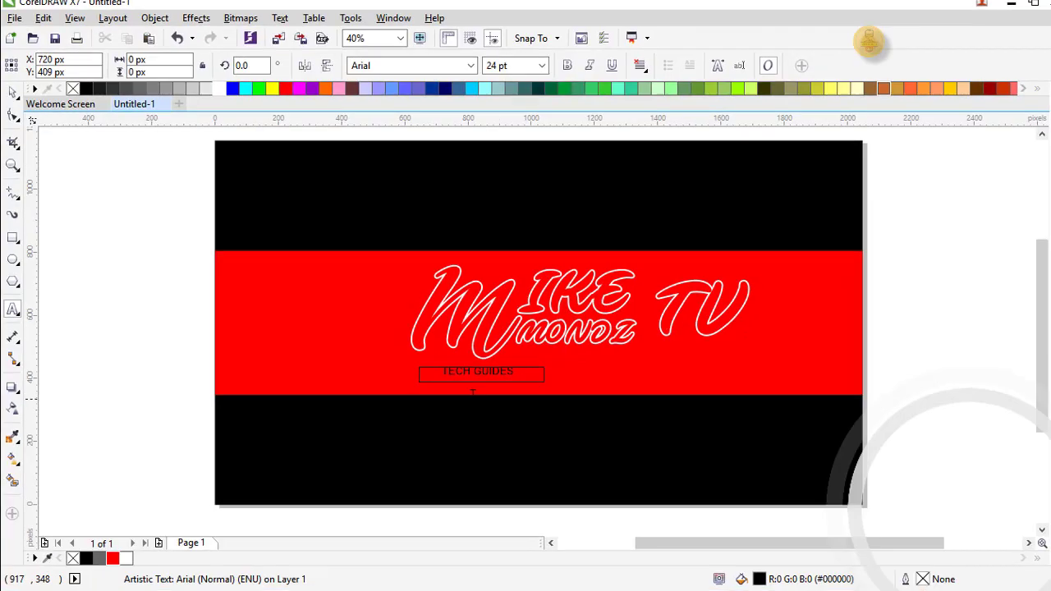
{"action": "left_click", "coordinate": [14, 30]}
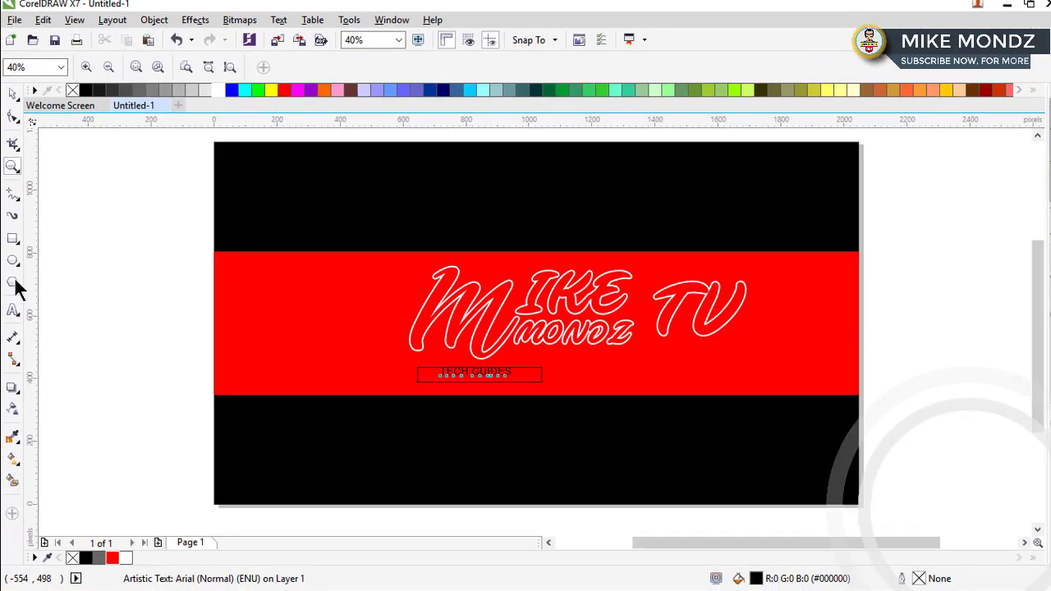
{"action": "left_click", "coordinate": [14, 116]}
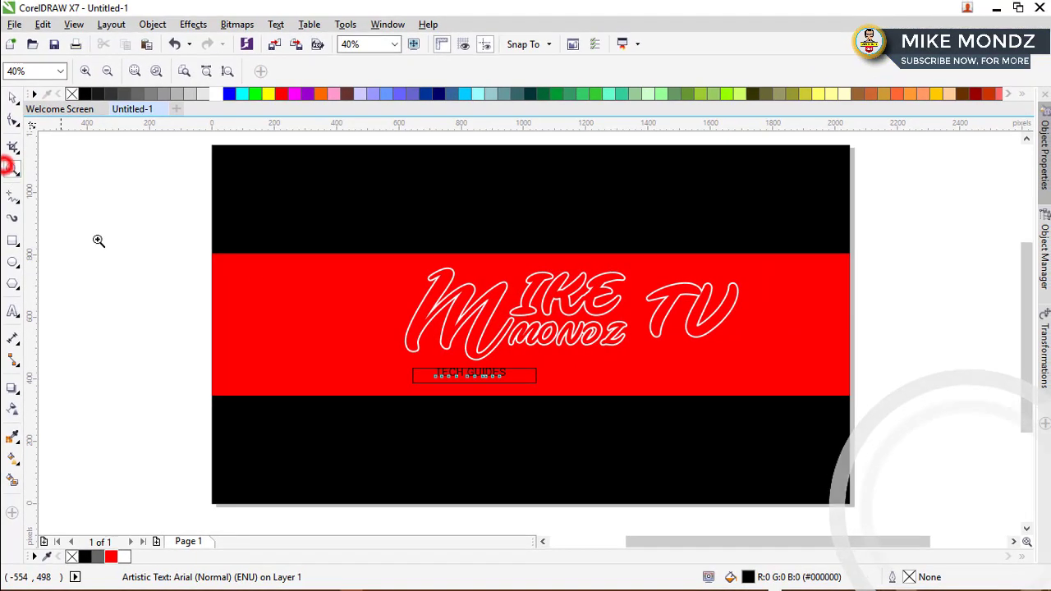
{"action": "left_click_drag", "start_coordinate": [249, 207], "coordinate": [1050, 383]}
{"action": "left_click_drag", "start_coordinate": [929, 393], "coordinate": [910, 409]}
{"action": "key", "text": "space"}
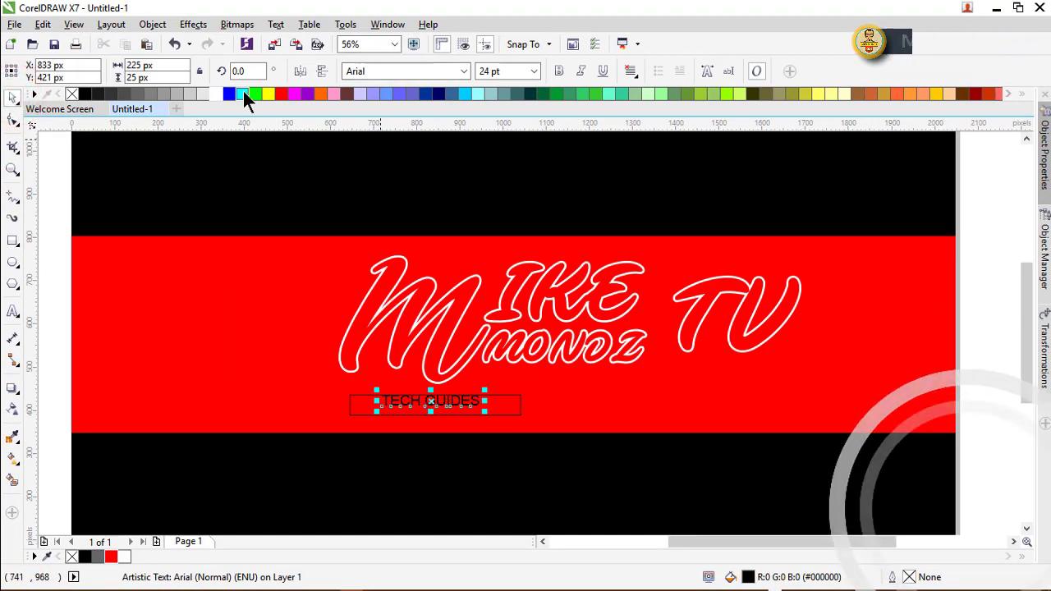
{"action": "left_click", "coordinate": [217, 93]}
Step: Centre TECH GUIDES horizontally and vertically on the small rectangle, and narrow the rectangle evenly to about 331 px
{"action": "left_click", "coordinate": [506, 401], "text": "shift"}
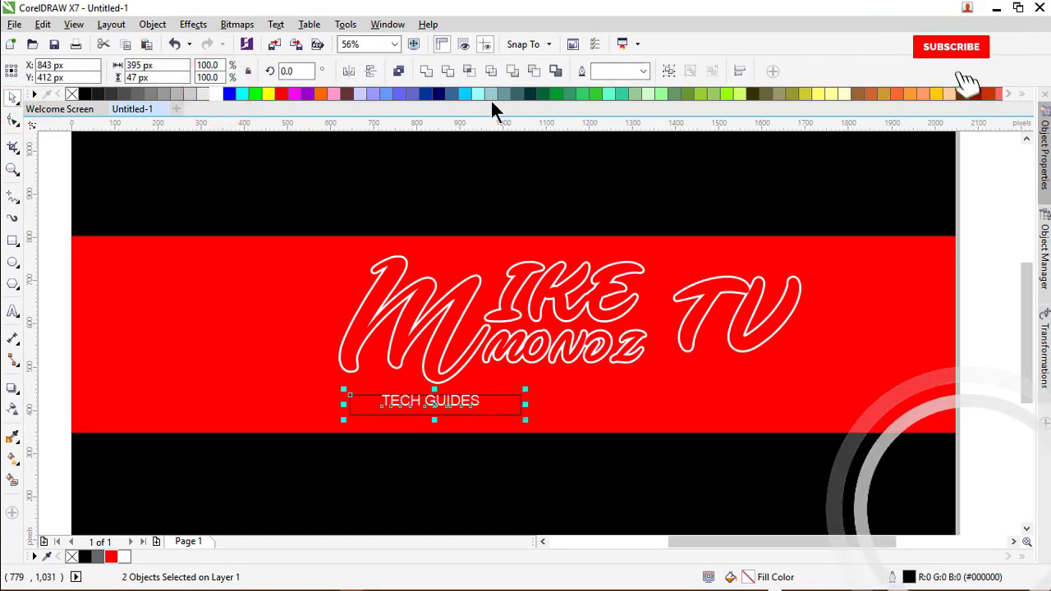
{"action": "key", "text": "c"}
{"action": "key", "text": "e"}
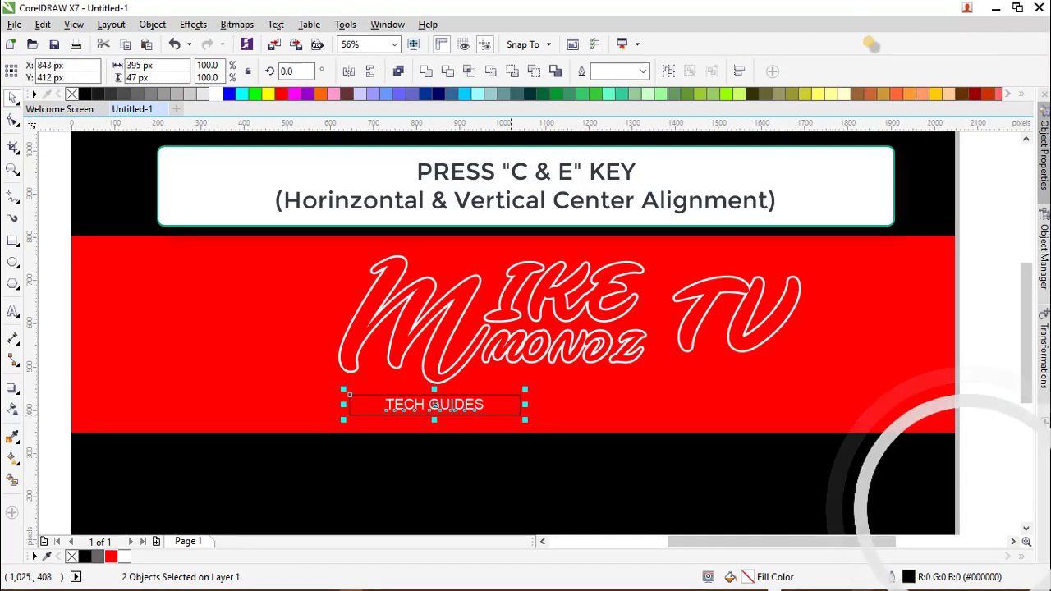
{"action": "left_click", "coordinate": [515, 429]}
{"action": "left_click", "coordinate": [510, 414]}
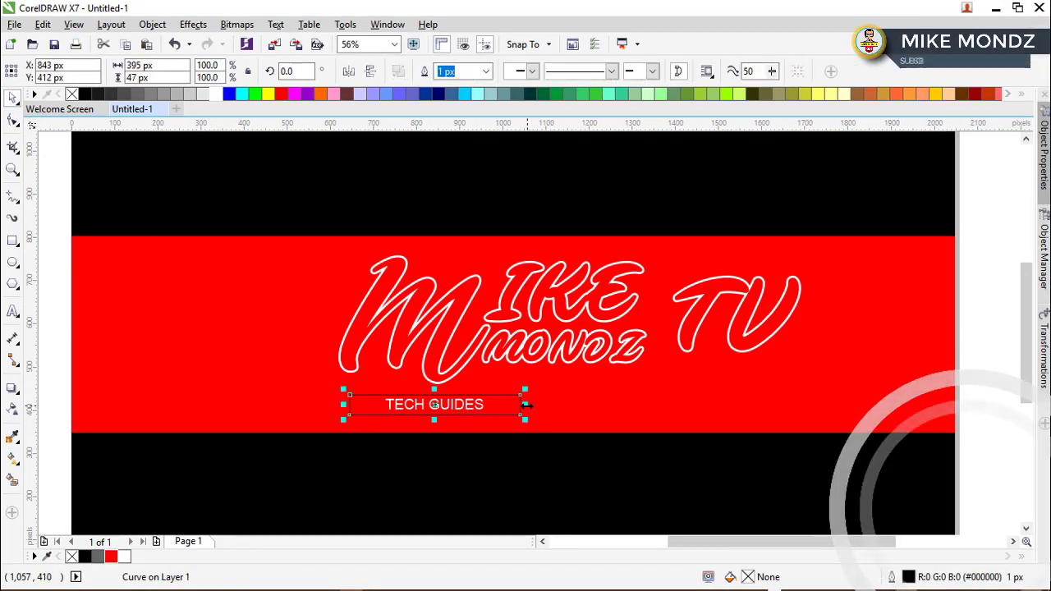
{"action": "left_click", "coordinate": [480, 409], "text": "shift"}
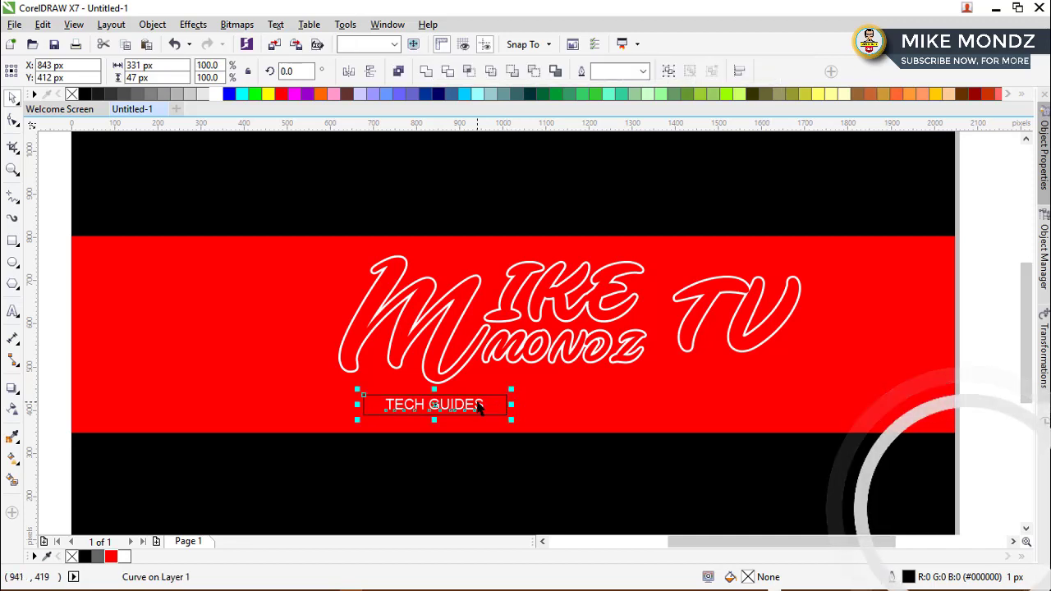
{"action": "left_click", "coordinate": [505, 405]}
{"action": "key", "text": "ctrl+q"}
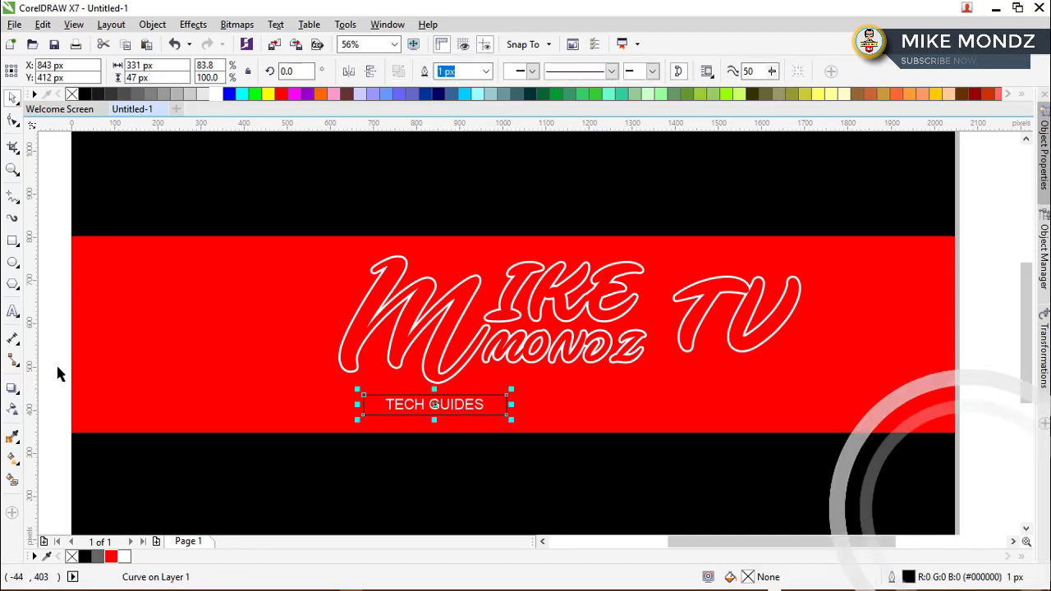
Step: Fill the small rectangle behind TECH GUIDES with orange (#FF6600) and remove its outline
{"action": "left_click", "coordinate": [216, 92]}
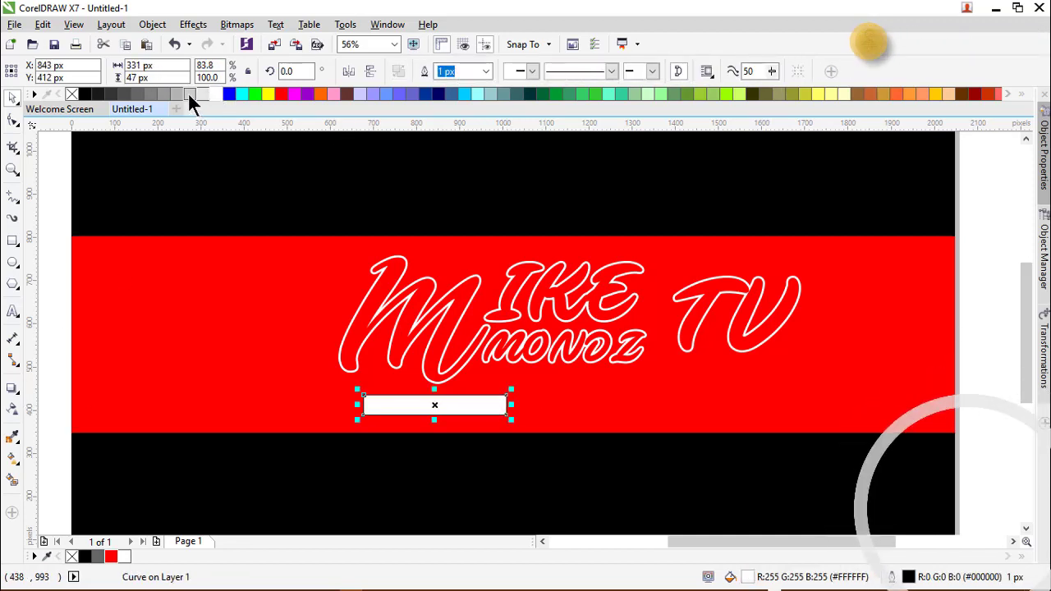
{"action": "left_click", "coordinate": [280, 92]}
{"action": "left_click", "coordinate": [320, 92]}
{"action": "double_click", "coordinate": [907, 578]}
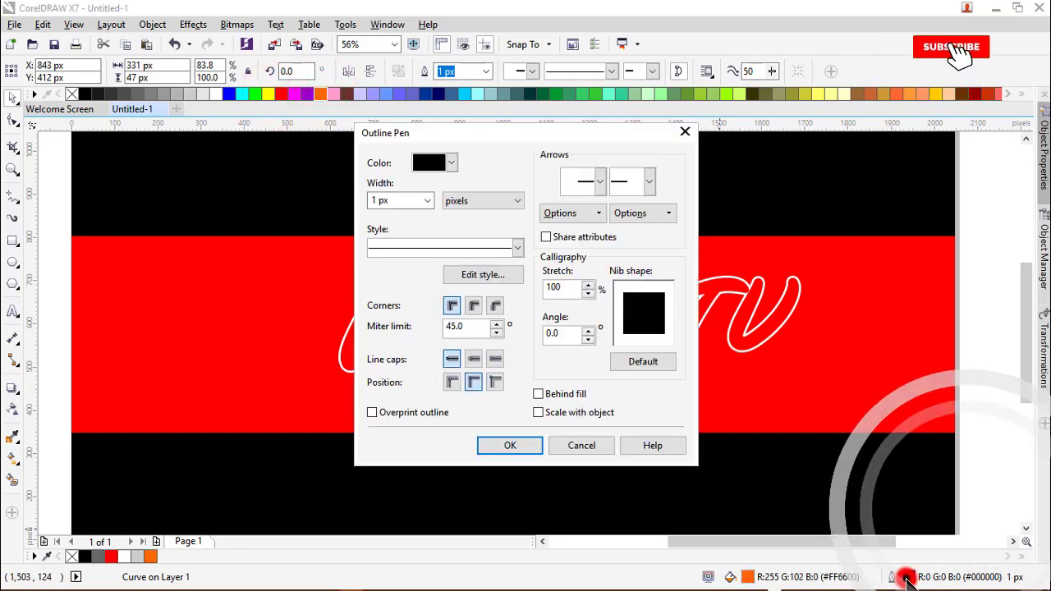
{"action": "left_click", "coordinate": [428, 201]}
{"action": "left_click", "coordinate": [408, 216]}
{"action": "left_click", "coordinate": [507, 443]}
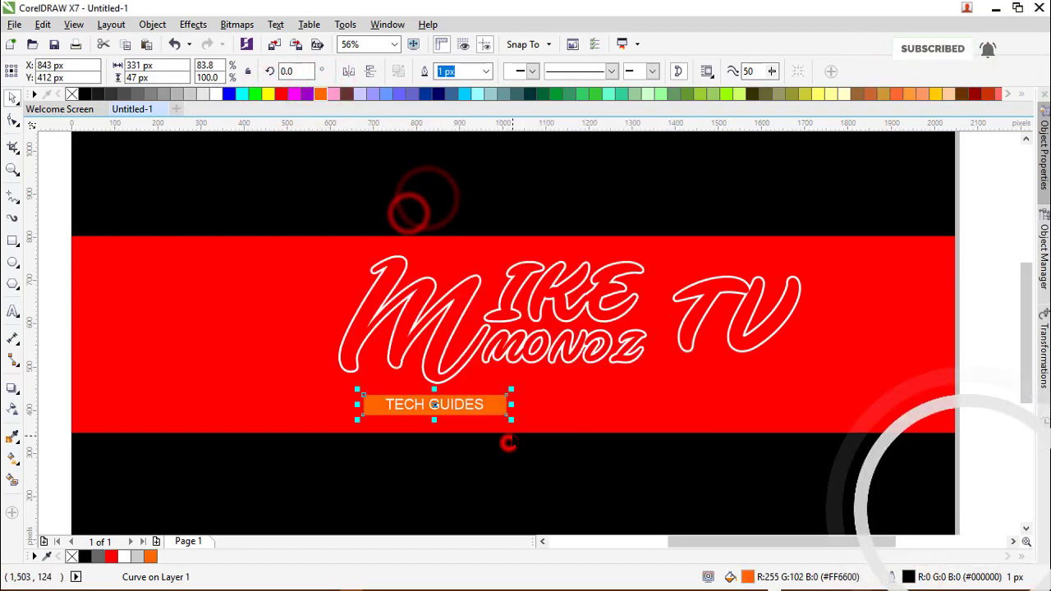
Step: Enlarge the TECH GUIDES text to about 31.9 pt and copy it with its orange rectangle just to the right
{"action": "left_click", "coordinate": [483, 406], "text": "shift"}
{"action": "left_click", "coordinate": [479, 458]}
{"action": "left_click", "coordinate": [474, 409]}
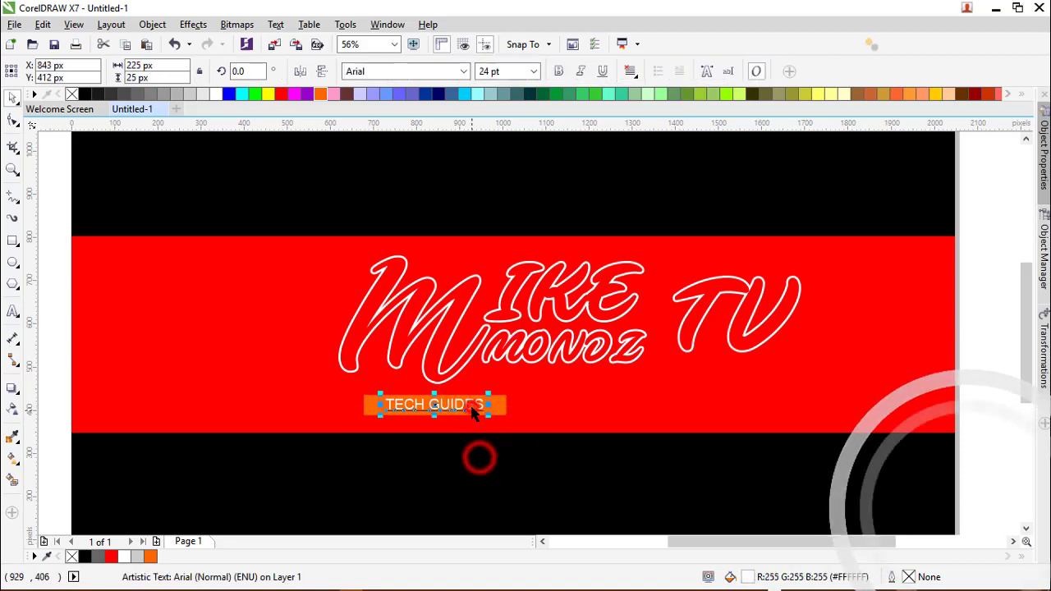
{"action": "left_click_drag", "start_coordinate": [487, 396], "coordinate": [644, 403]}
{"action": "left_click", "coordinate": [503, 402], "text": "shift"}
{"action": "right_click", "coordinate": [644, 404]}
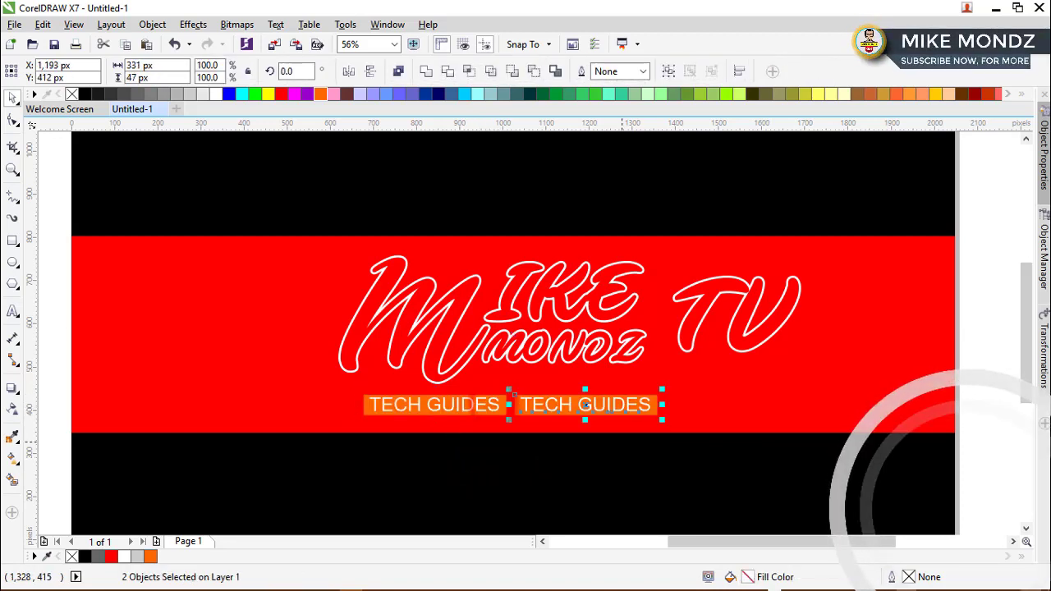
Step: Change the copied label's text to GRAPHICS and centre it in its orange rectangle
{"action": "left_click", "coordinate": [622, 442]}
{"action": "double_click", "coordinate": [618, 406]}
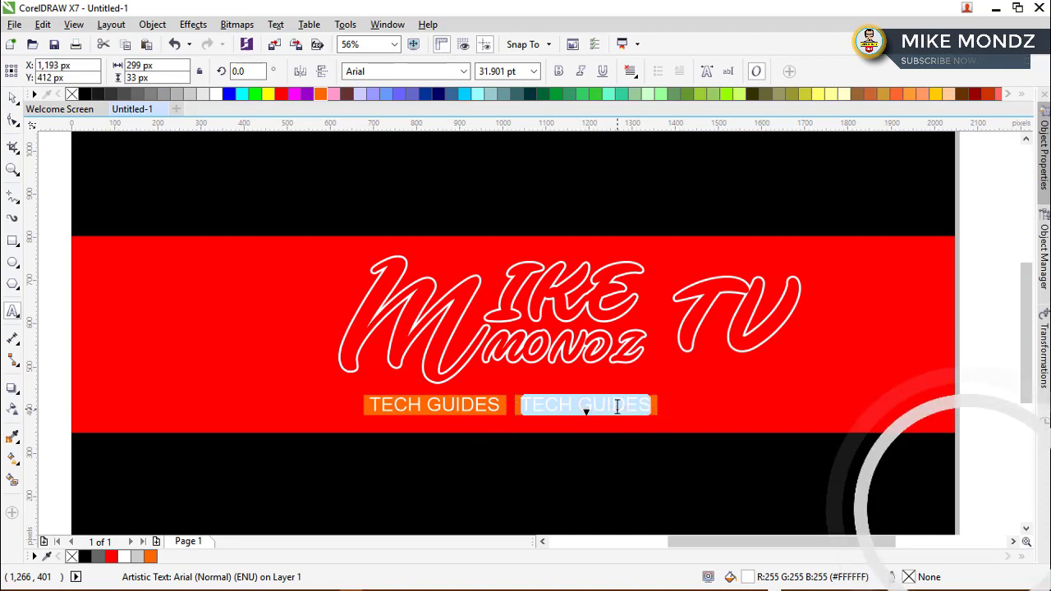
{"action": "type", "text": "GRAPHICS"}
{"action": "left_click", "coordinate": [13, 97]}
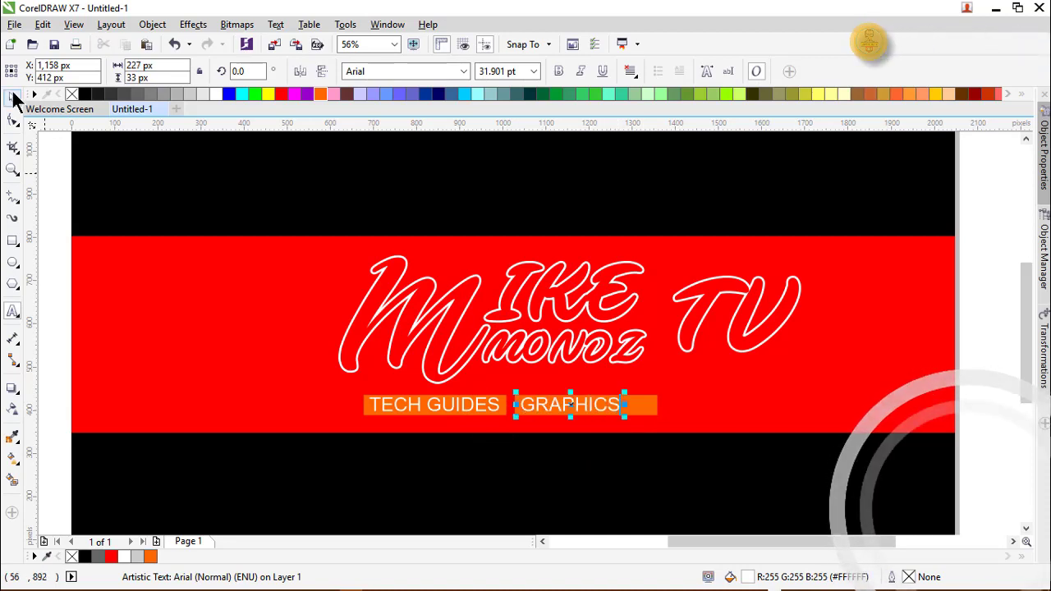
{"action": "left_click", "coordinate": [655, 403], "text": "shift"}
{"action": "key", "text": "e"}
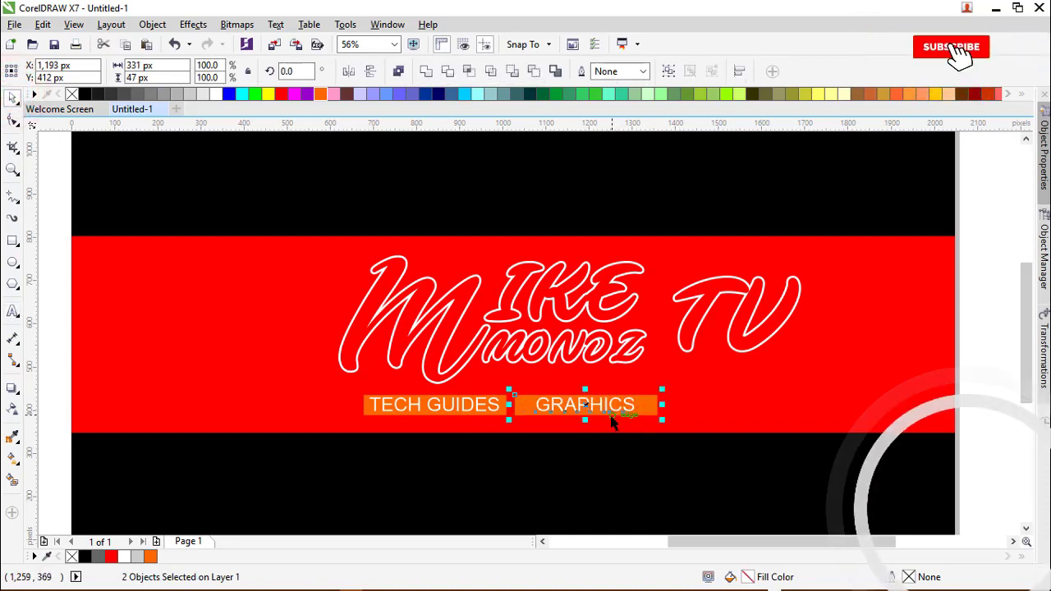
Step: Place a copy of the GRAPHICS text and its orange rectangle directly to the right in the same row
{"action": "left_click_drag", "start_coordinate": [611, 416], "coordinate": [762, 410]}
{"action": "right_click", "coordinate": [762, 411]}
{"action": "left_click", "coordinate": [738, 449]}
Step: Change the third label's text to TRAVEL and centre it in its orange rectangle
{"action": "double_click", "coordinate": [745, 404]}
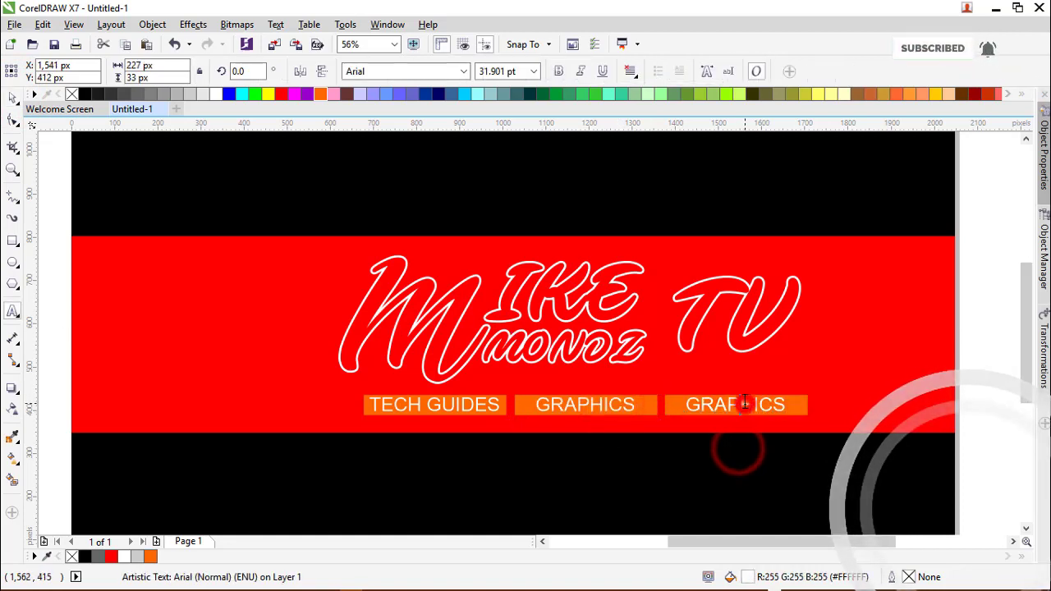
{"action": "double_click", "coordinate": [745, 404]}
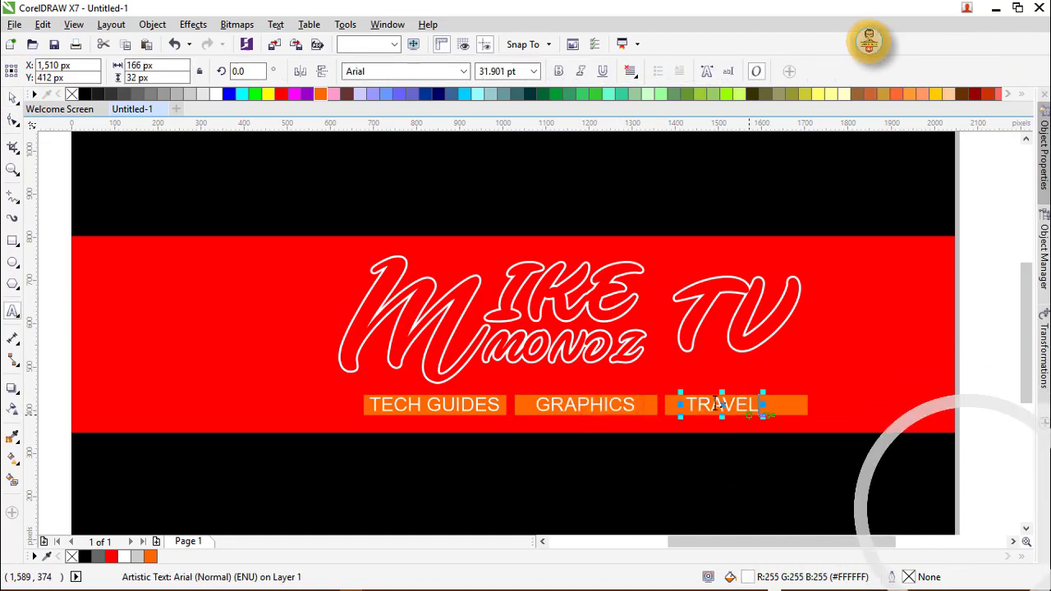
{"action": "left_click", "coordinate": [12, 97]}
{"action": "left_click", "coordinate": [778, 409], "text": "shift"}
{"action": "key", "text": "e"}
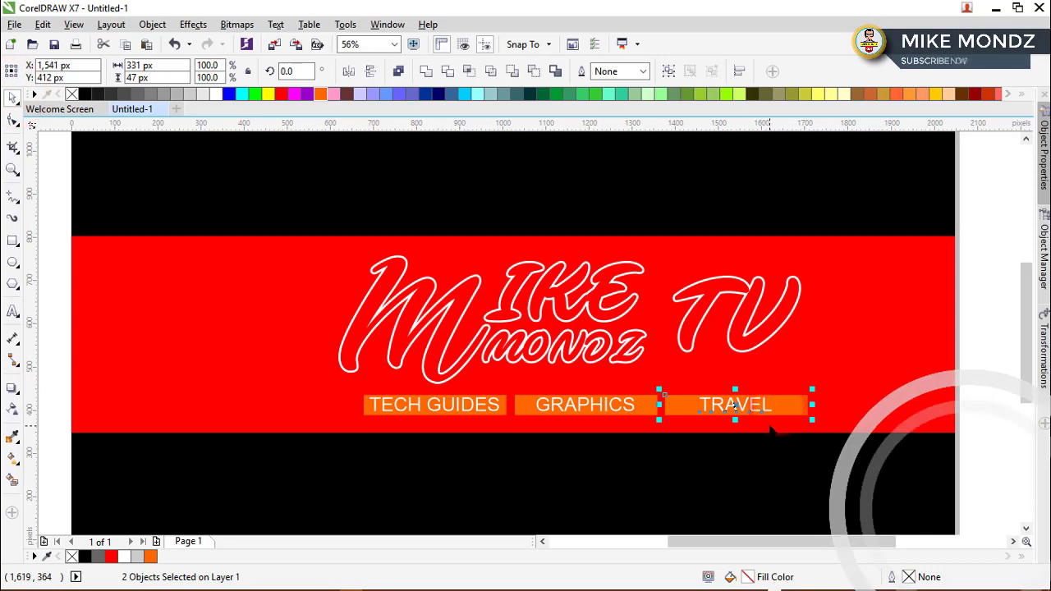
Step: Copy the TRAVEL text and its rectangle below the row of labels, and change the copy's text to FUN
{"action": "right_click", "coordinate": [683, 450]}
{"action": "left_click", "coordinate": [686, 469]}
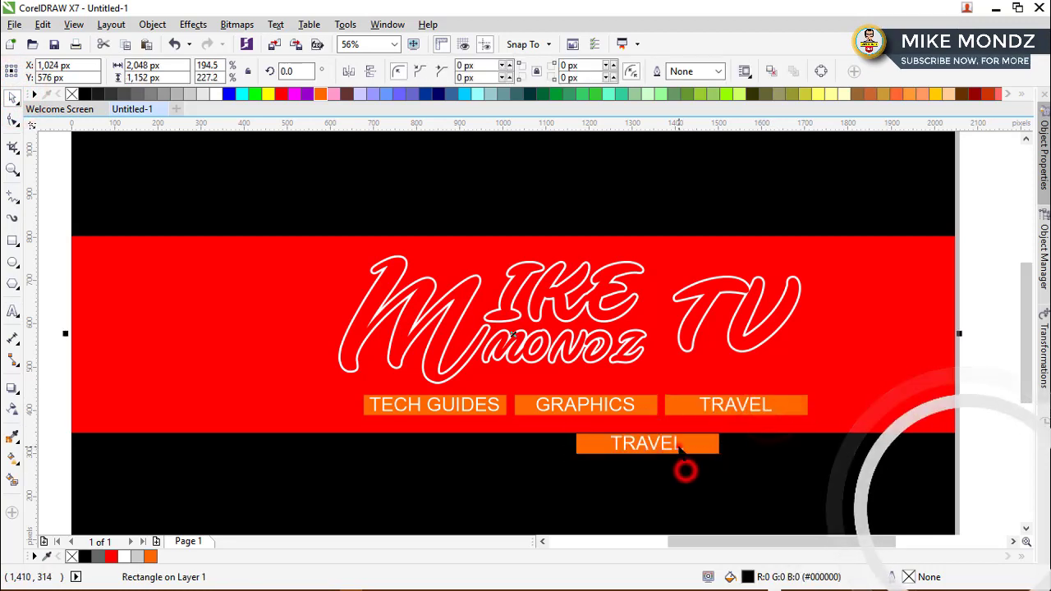
{"action": "double_click", "coordinate": [676, 449]}
{"action": "left_click", "coordinate": [12, 97]}
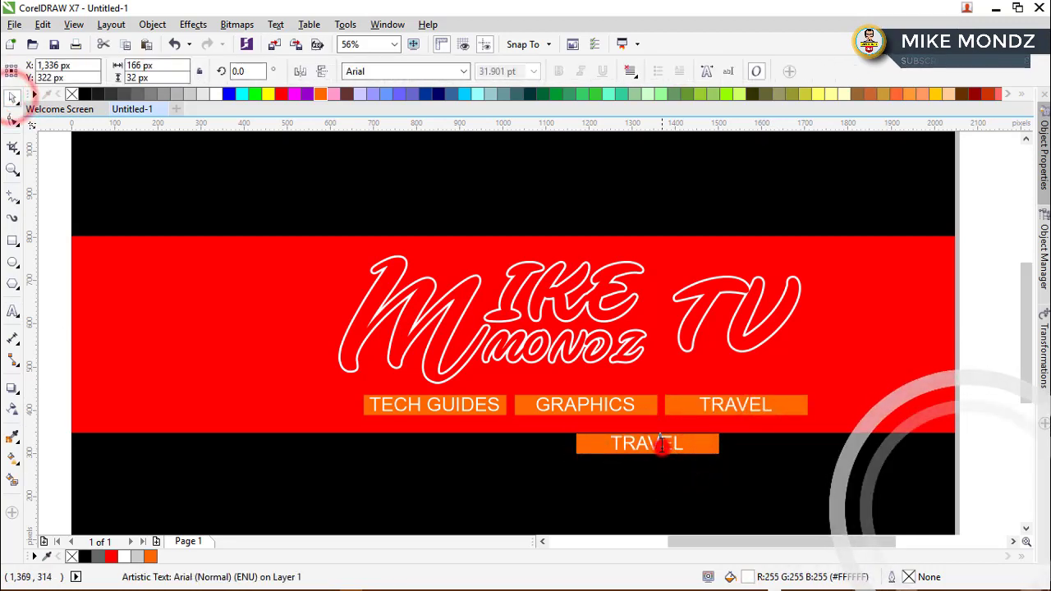
{"action": "double_click", "coordinate": [663, 445]}
{"action": "type", "text": "FUN"}
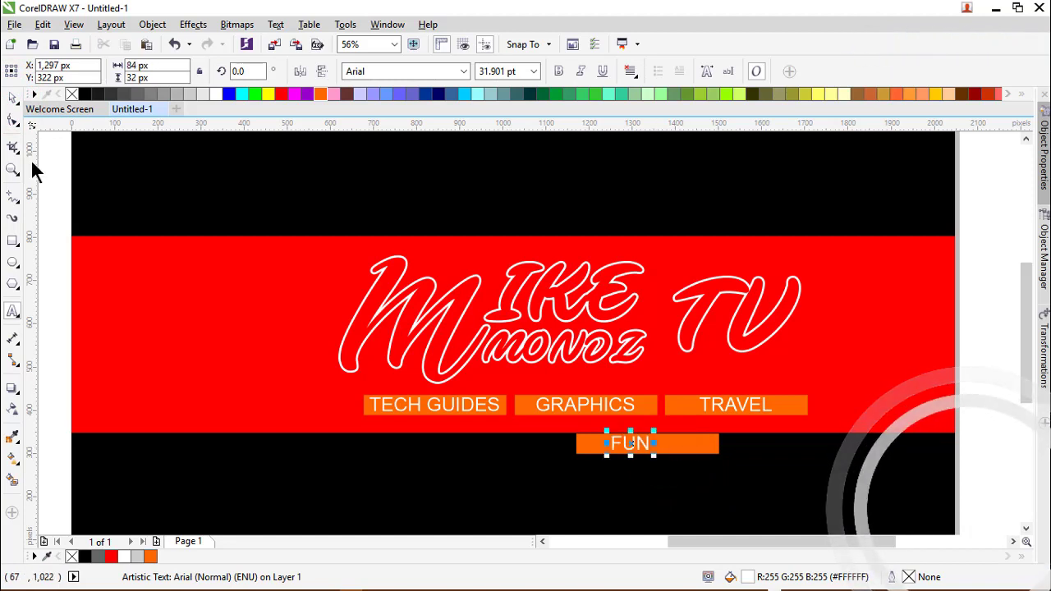
Step: Centre the FUN text horizontally in its orange rectangle
{"action": "left_click", "coordinate": [13, 98]}
{"action": "left_click", "coordinate": [674, 446], "text": "shift"}
{"action": "key", "text": "c"}
Step: Narrow the orange rectangles evenly around FUN, TRAVEL (about 206 px) and GRAPHICS (about 264 px) to fit their text
{"action": "left_click", "coordinate": [658, 489]}
{"action": "left_click", "coordinate": [688, 448]}
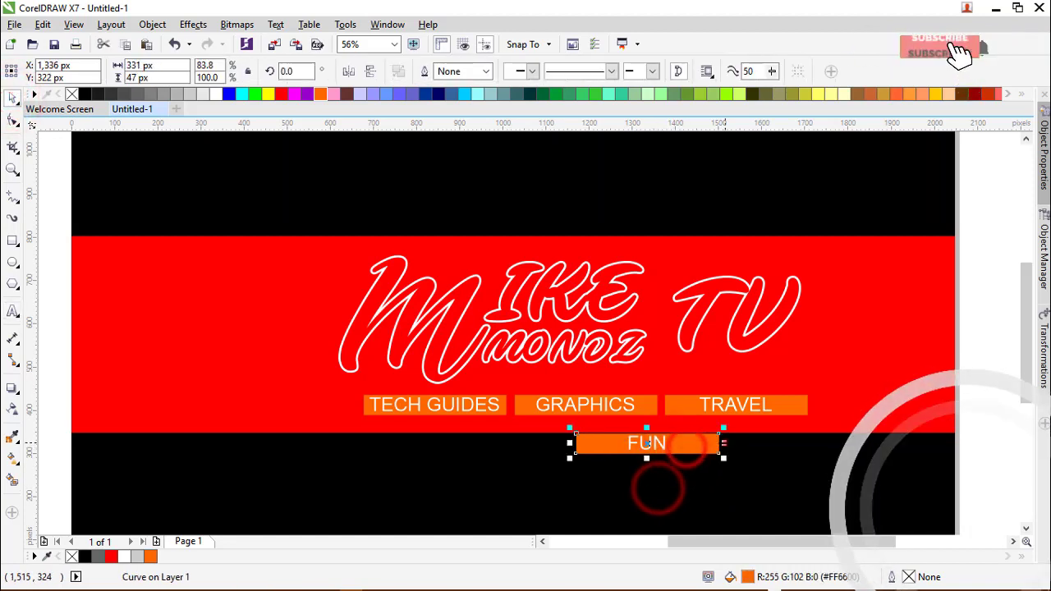
{"action": "left_click_drag", "start_coordinate": [724, 444], "coordinate": [688, 435]}
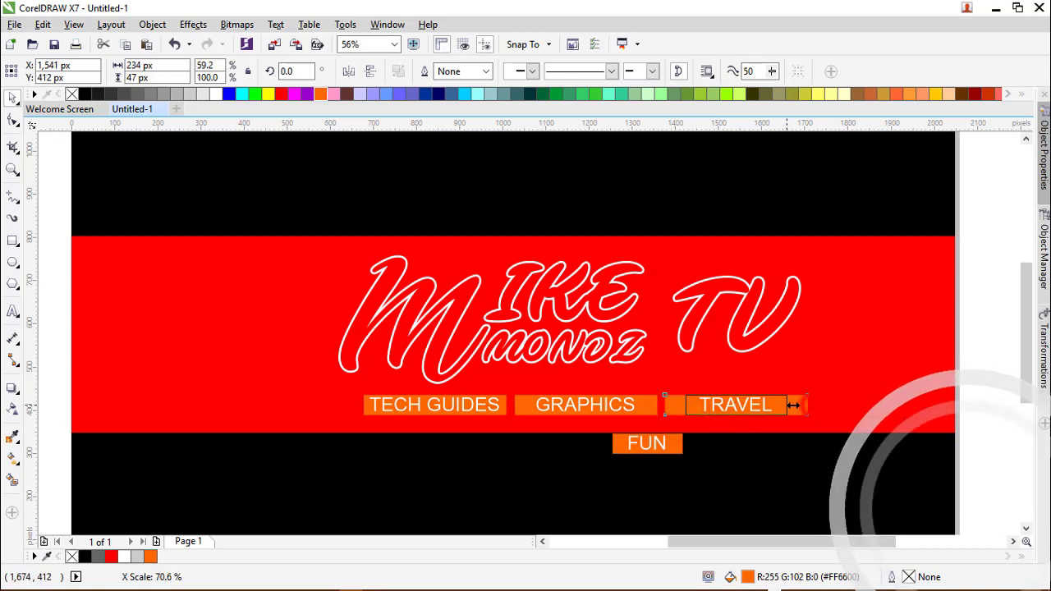
{"action": "left_click_drag", "start_coordinate": [787, 404], "coordinate": [787, 405]}
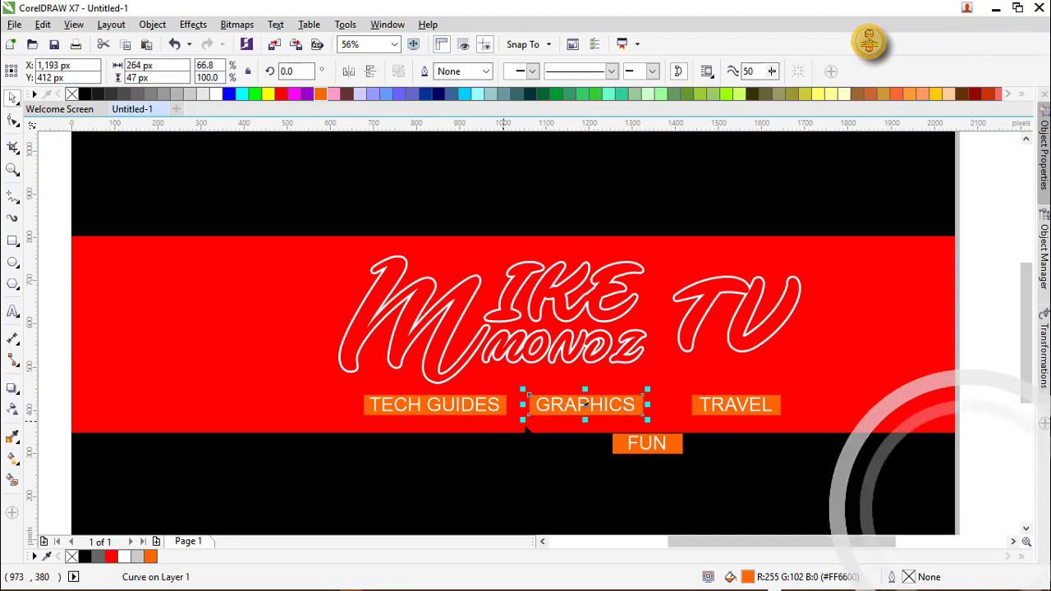
Step: Move the GRAPHICS and TRAVEL labels with their orange rectangles closer to TECH GUIDES so small gaps separate them in the row
{"action": "left_click", "coordinate": [633, 409], "text": "shift"}
{"action": "left_click_drag", "start_coordinate": [631, 405], "coordinate": [617, 403]}
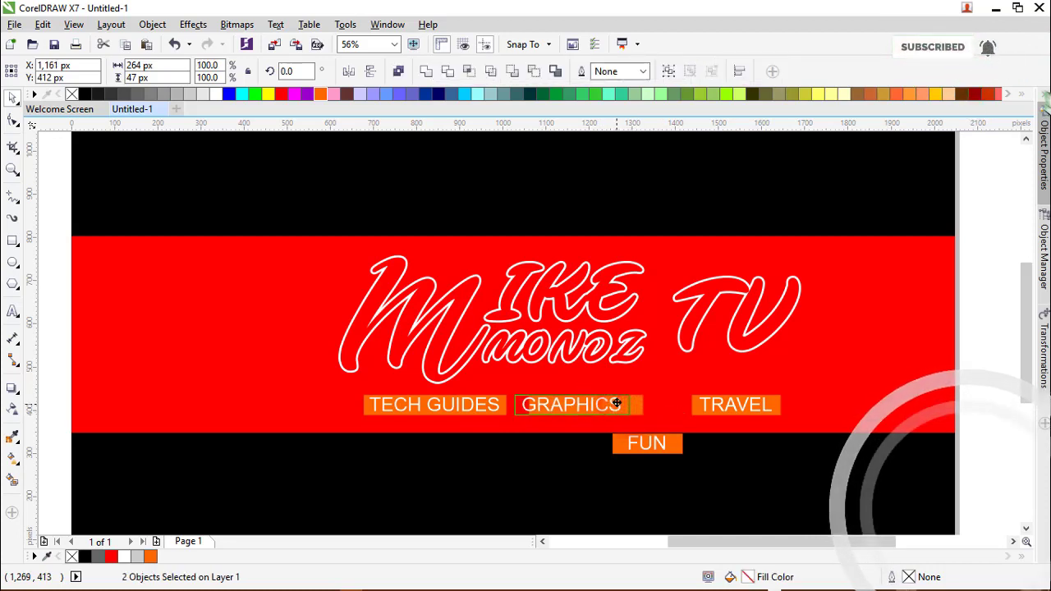
{"action": "left_click", "coordinate": [704, 413]}
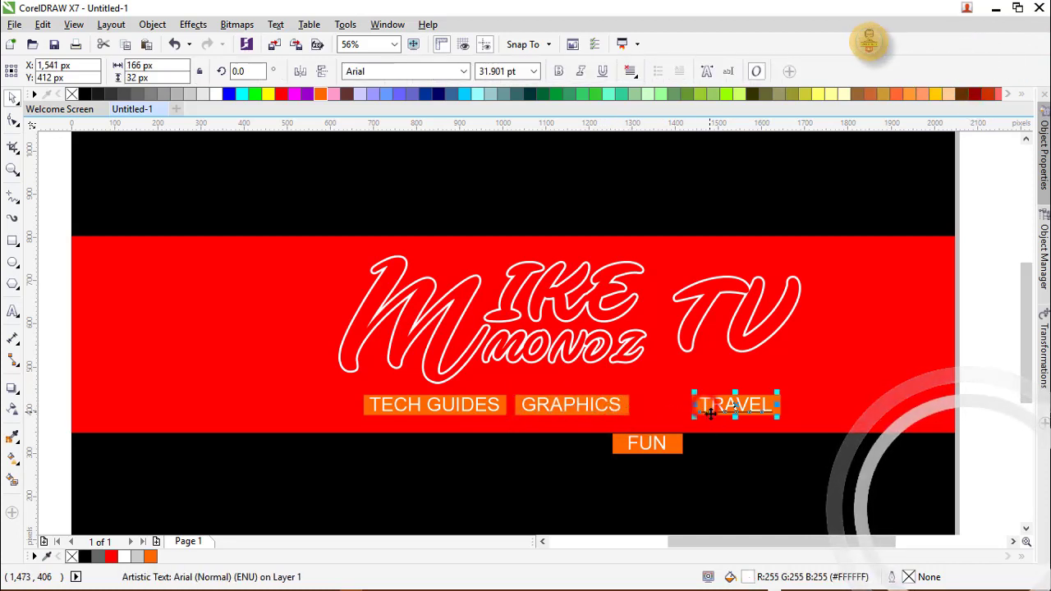
{"action": "left_click", "coordinate": [698, 416]}
{"action": "left_click", "coordinate": [694, 416]}
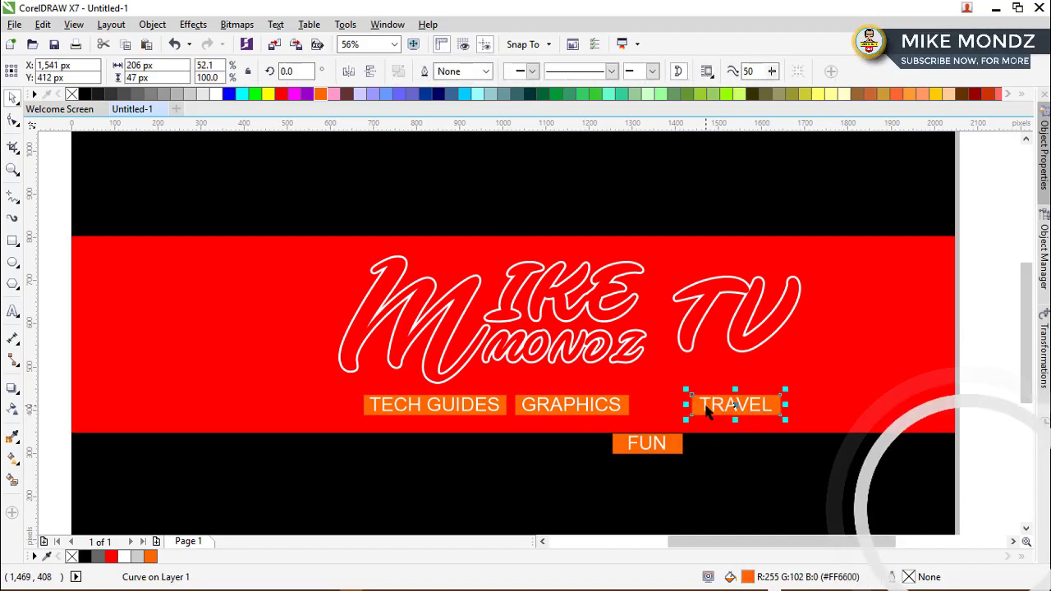
{"action": "left_click", "coordinate": [707, 412], "text": "shift"}
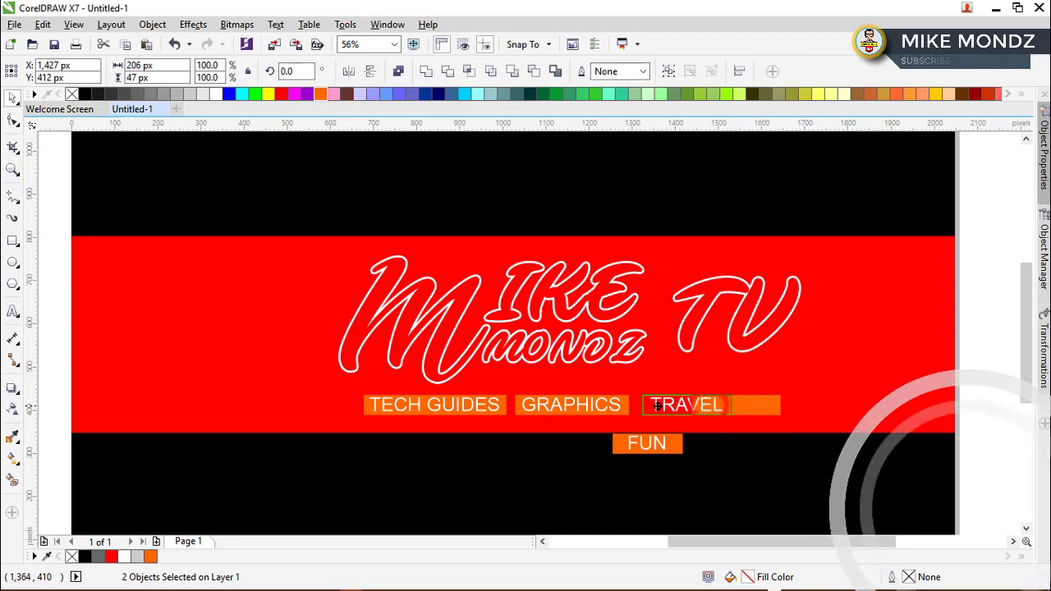
{"action": "left_click_drag", "start_coordinate": [653, 405], "coordinate": [653, 406]}
Step: Move the FUN text and its orange rectangle up to the end of the row, just after TRAVEL
{"action": "left_click", "coordinate": [649, 444]}
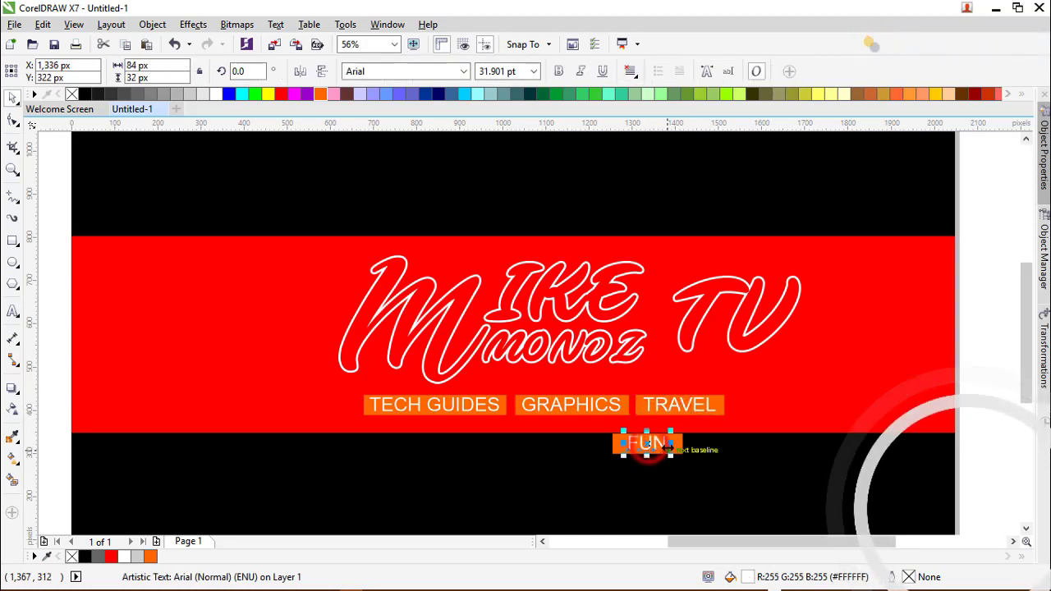
{"action": "left_click", "coordinate": [676, 443], "text": "shift"}
{"action": "left_click_drag", "start_coordinate": [665, 444], "coordinate": [785, 412]}
{"action": "key", "text": "z"}
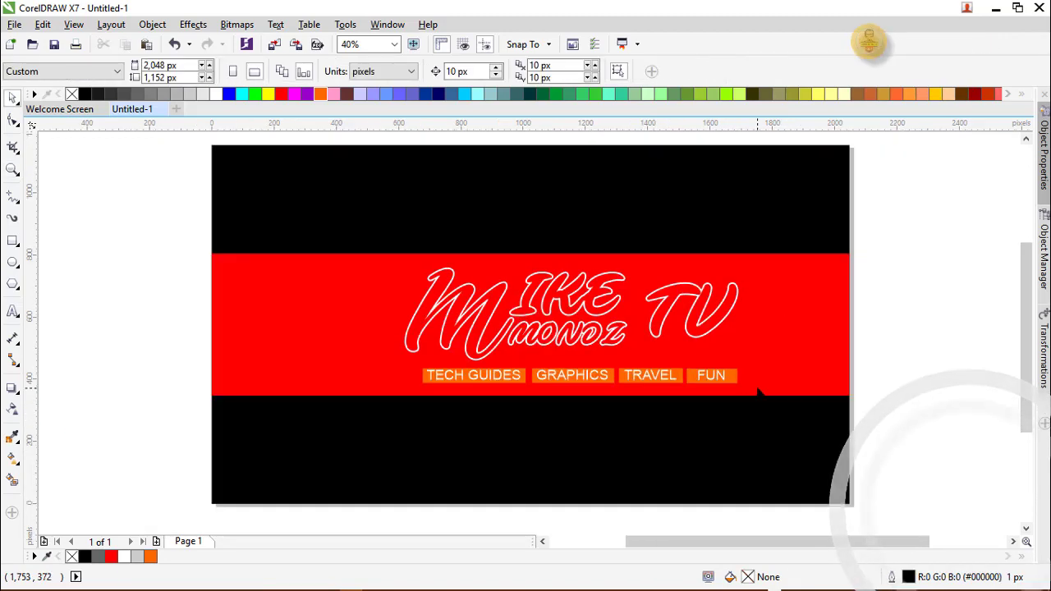
{"action": "left_click", "coordinate": [736, 375]}
{"action": "left_click", "coordinate": [876, 366]}
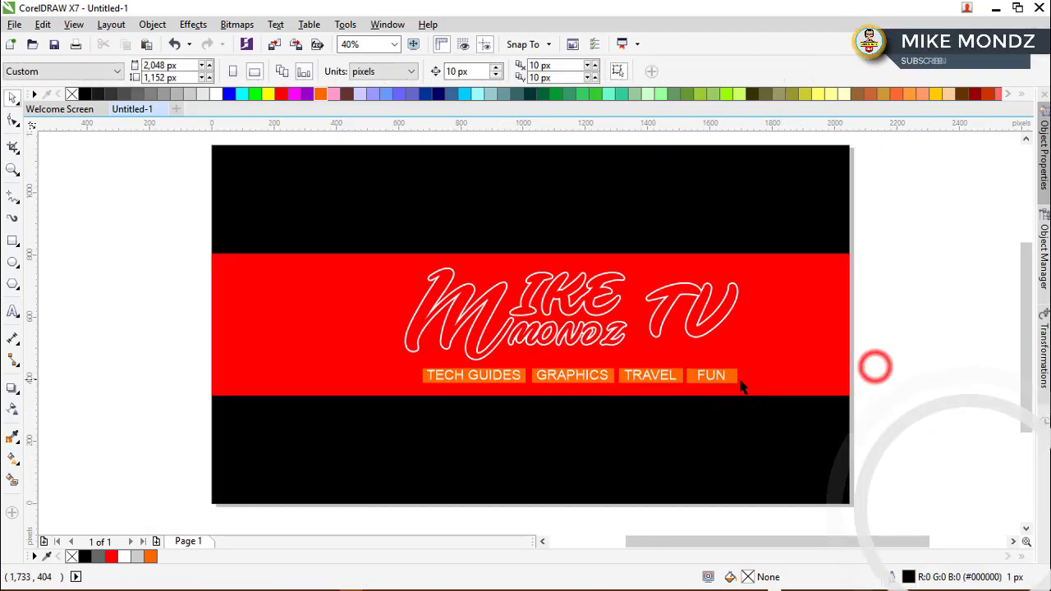
{"action": "left_click", "coordinate": [735, 381]}
{"action": "left_click", "coordinate": [879, 360]}
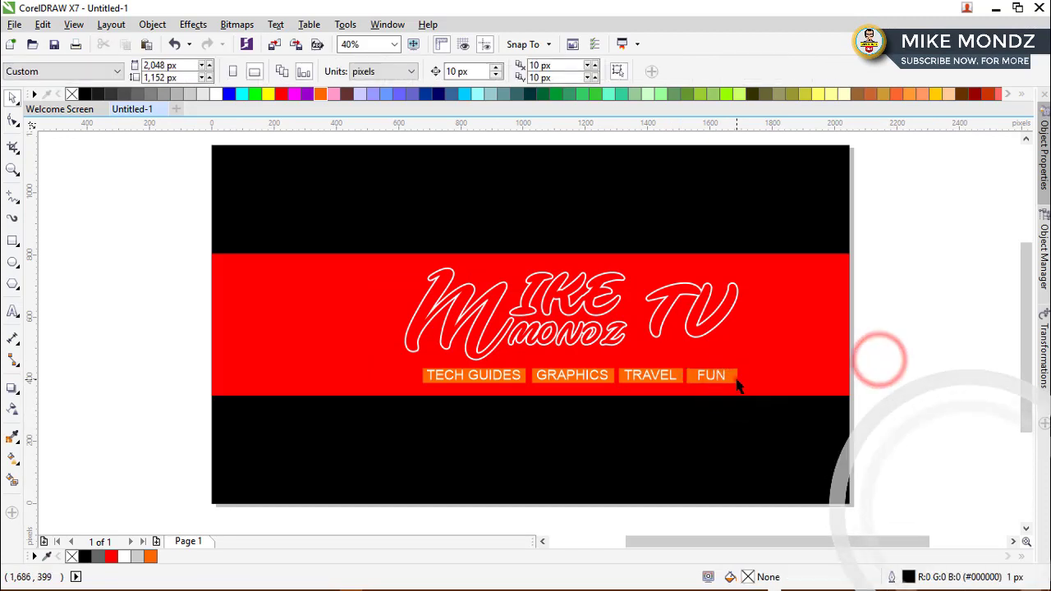
{"action": "left_click", "coordinate": [739, 382]}
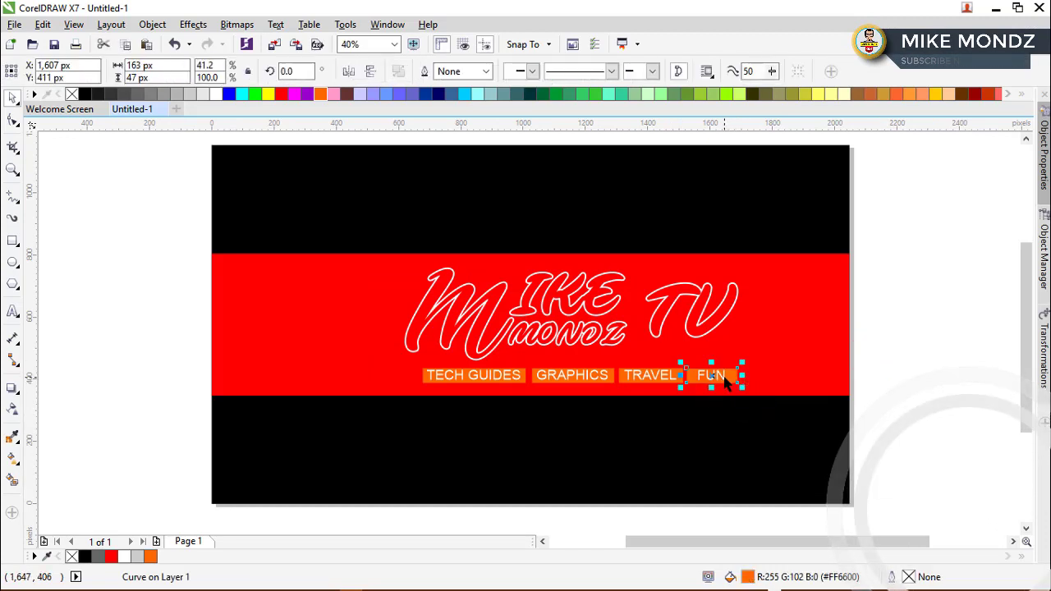
{"action": "left_click", "coordinate": [726, 381], "text": "shift"}
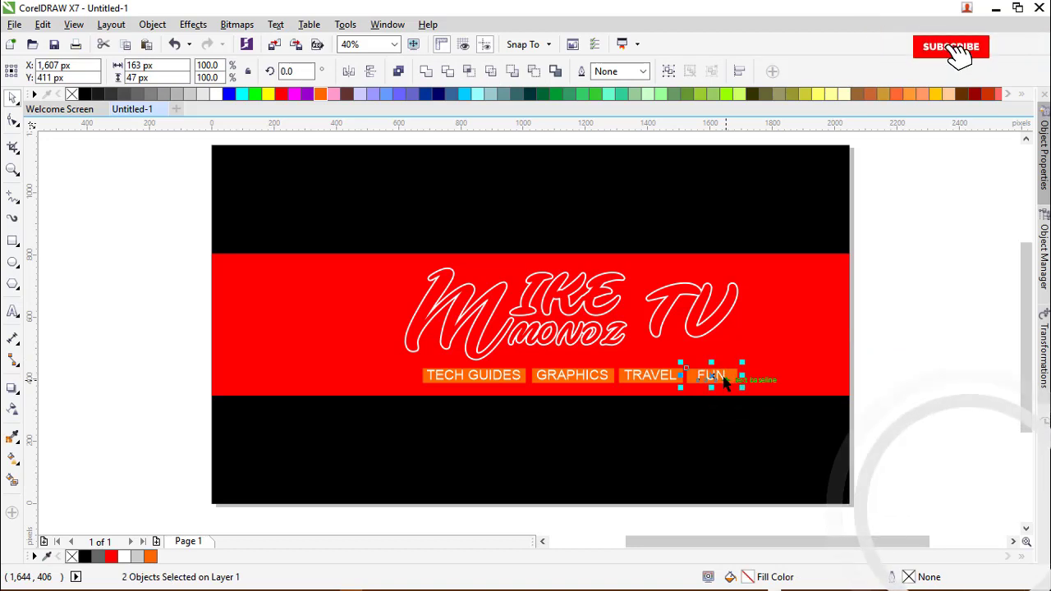
{"action": "left_click", "coordinate": [891, 370]}
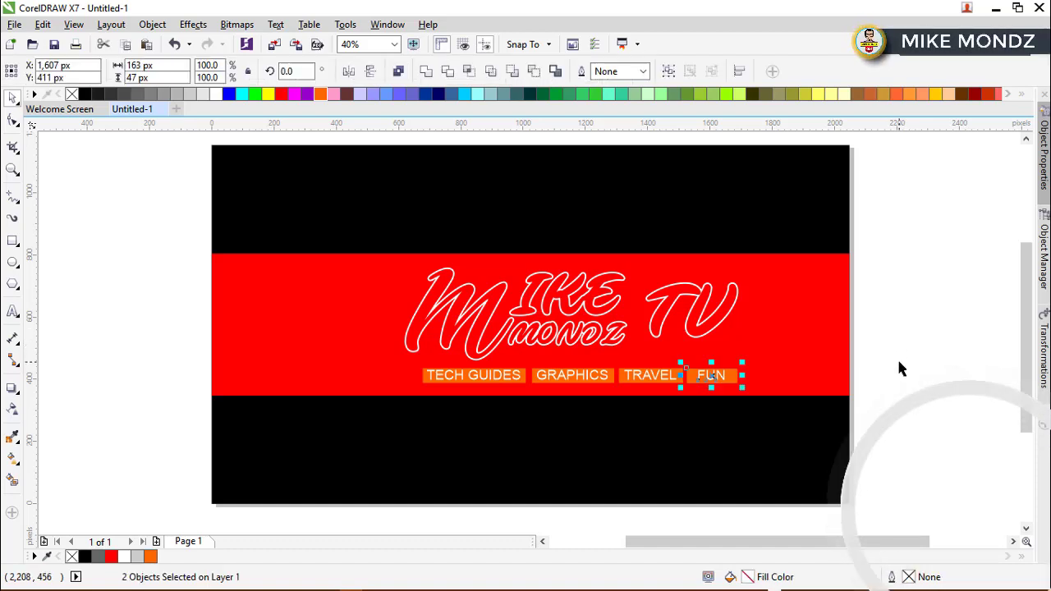
{"action": "left_click", "coordinate": [899, 361]}
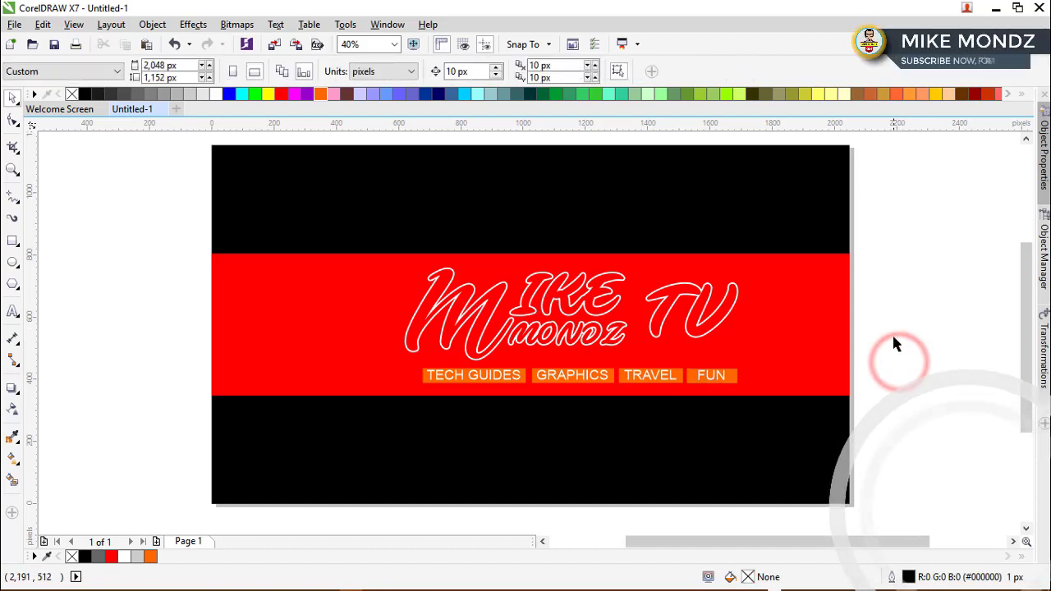
{"action": "left_click_drag", "start_coordinate": [895, 345], "coordinate": [685, 434]}
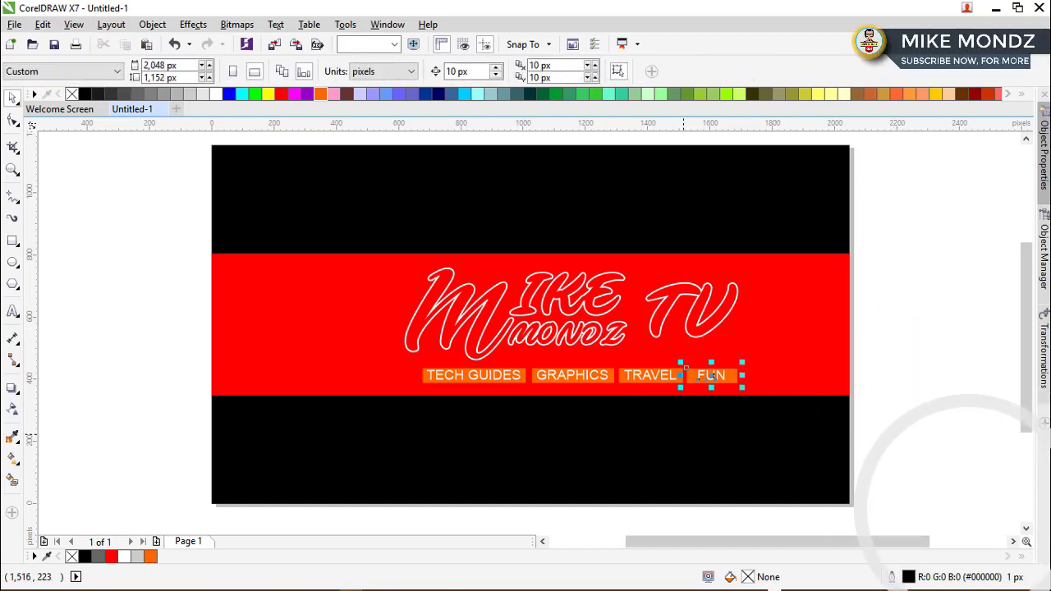
{"action": "left_click", "coordinate": [915, 327]}
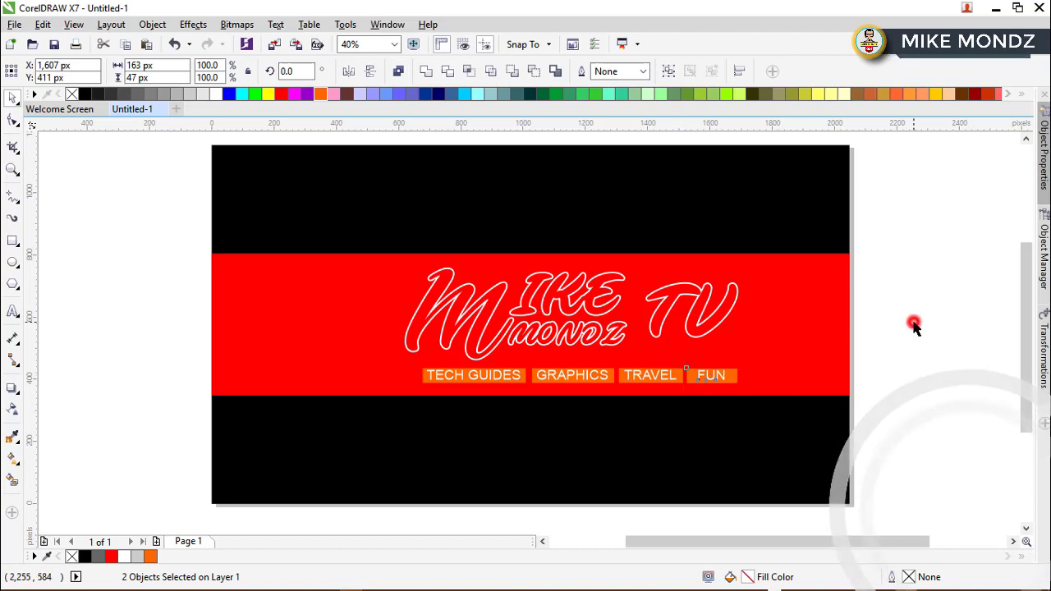
Step: Rotate the whole row of four labels with their rectangles about 2.8° counter-clockwise
{"action": "left_click_drag", "start_coordinate": [911, 326], "coordinate": [349, 464]}
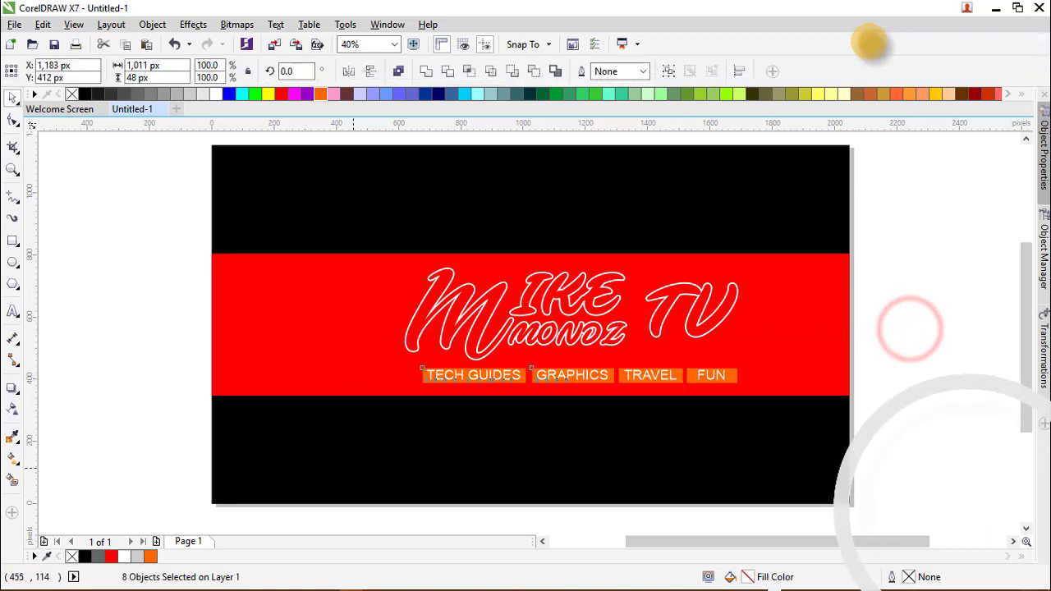
{"action": "left_click", "coordinate": [900, 391]}
{"action": "left_click_drag", "start_coordinate": [558, 523], "coordinate": [397, 364]}
{"action": "left_click", "coordinate": [681, 518]}
{"action": "left_click_drag", "start_coordinate": [769, 512], "coordinate": [403, 362]}
{"action": "left_click", "coordinate": [673, 370]}
{"action": "left_click_drag", "start_coordinate": [743, 365], "coordinate": [746, 355]}
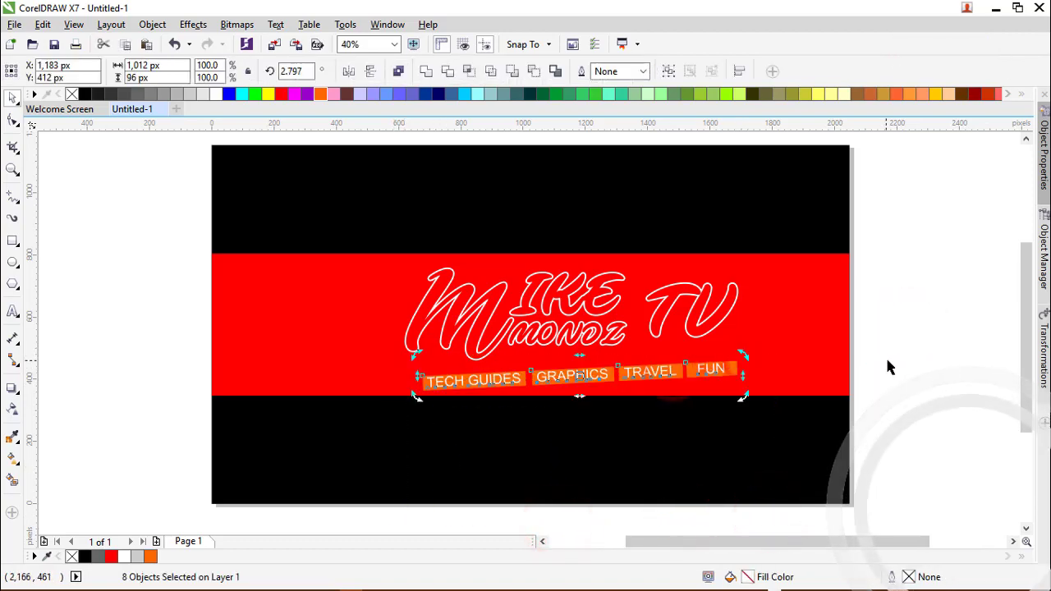
{"action": "left_click", "coordinate": [892, 359]}
Step: Reposition the tilted labels roughly beneath the logo, moving each text together with its orange rectangle
{"action": "left_click_drag", "start_coordinate": [547, 524], "coordinate": [405, 362]}
{"action": "left_click_drag", "start_coordinate": [501, 384], "coordinate": [495, 372]}
{"action": "left_click_drag", "start_coordinate": [641, 503], "coordinate": [512, 362]}
{"action": "left_click_drag", "start_coordinate": [583, 379], "coordinate": [565, 382]}
{"action": "left_click_drag", "start_coordinate": [707, 522], "coordinate": [515, 359]}
{"action": "left_click", "coordinate": [616, 524]}
{"action": "left_click_drag", "start_coordinate": [631, 521], "coordinate": [505, 360]}
{"action": "left_click_drag", "start_coordinate": [699, 505], "coordinate": [608, 363]}
{"action": "left_click_drag", "start_coordinate": [775, 519], "coordinate": [636, 346]}
{"action": "left_click_drag", "start_coordinate": [717, 371], "coordinate": [666, 373]}
{"action": "left_click_drag", "start_coordinate": [643, 516], "coordinate": [505, 362]}
{"action": "left_click_drag", "start_coordinate": [565, 380], "coordinate": [546, 363]}
{"action": "scroll", "coordinate": [573, 381], "scroll_direction": "down", "scroll_amount": 1}
{"action": "scroll", "coordinate": [573, 381], "scroll_direction": "up", "scroll_amount": 1}
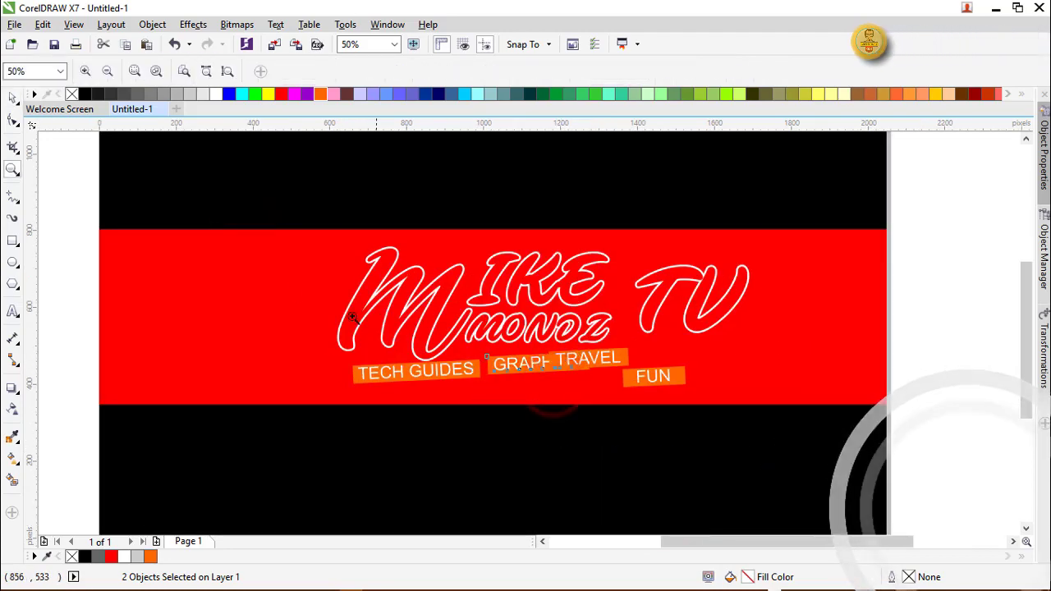
Step: Line up the tilted GRAPHICS, TRAVEL and FUN labels after TECH GUIDES along the slant, with small even gaps
{"action": "left_click_drag", "start_coordinate": [317, 287], "coordinate": [838, 502]}
{"action": "left_click", "coordinate": [479, 275]}
{"action": "left_click", "coordinate": [451, 276]}
{"action": "left_click", "coordinate": [370, 290], "text": "shift"}
{"action": "left_click_drag", "start_coordinate": [389, 285], "coordinate": [383, 282]}
{"action": "left_click", "coordinate": [556, 264]}
{"action": "left_click", "coordinate": [619, 254], "text": "shift"}
{"action": "left_click_drag", "start_coordinate": [599, 253], "coordinate": [677, 258]}
{"action": "left_click", "coordinate": [700, 300]}
{"action": "left_click", "coordinate": [712, 293], "text": "shift"}
{"action": "left_click_drag", "start_coordinate": [712, 293], "coordinate": [810, 253]}
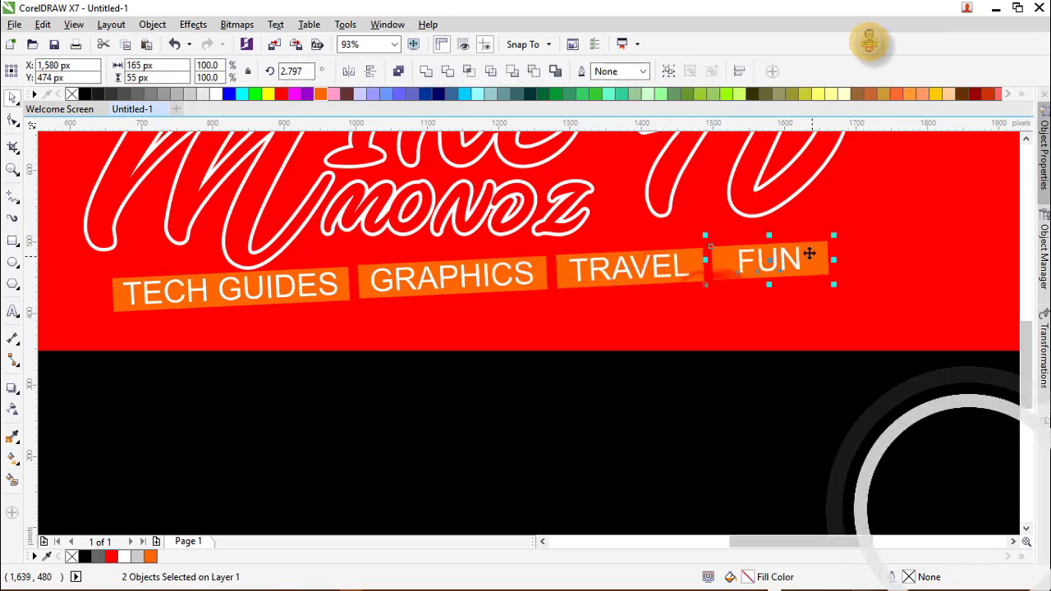
{"action": "key", "text": "F3"}
{"action": "left_click", "coordinate": [931, 273]}
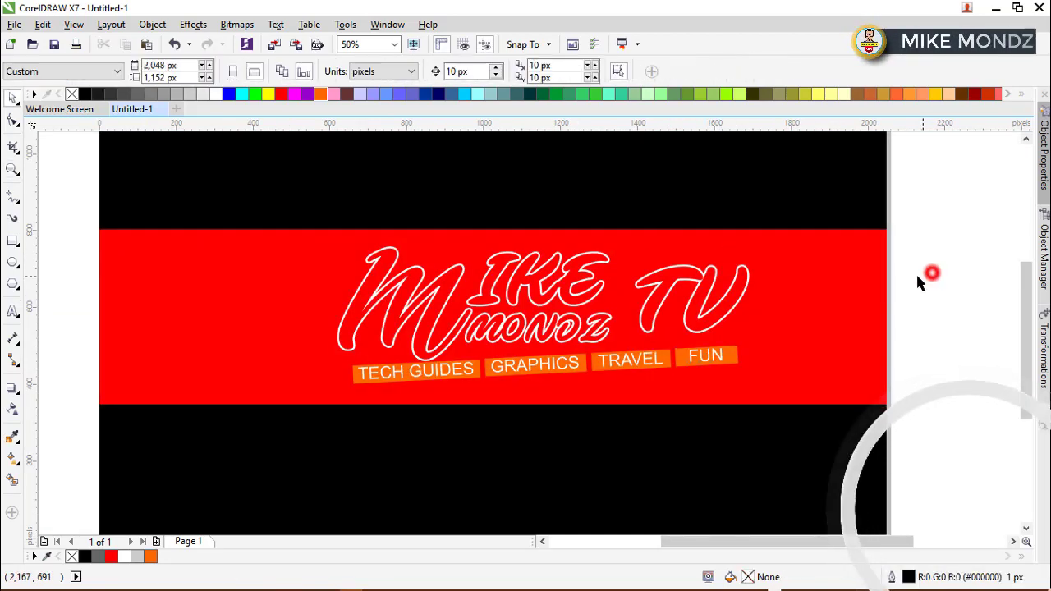
Step: Fill the three lettering objects before TV with black and remove their white outline
{"action": "left_click", "coordinate": [716, 320]}
{"action": "left_click", "coordinate": [440, 301], "text": "shift"}
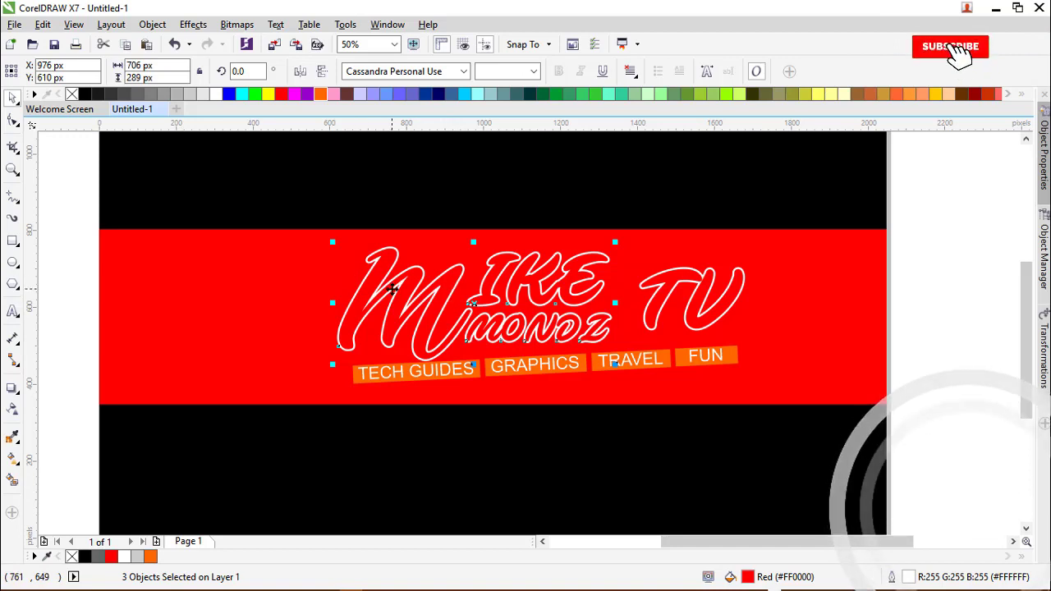
{"action": "left_click", "coordinate": [86, 95]}
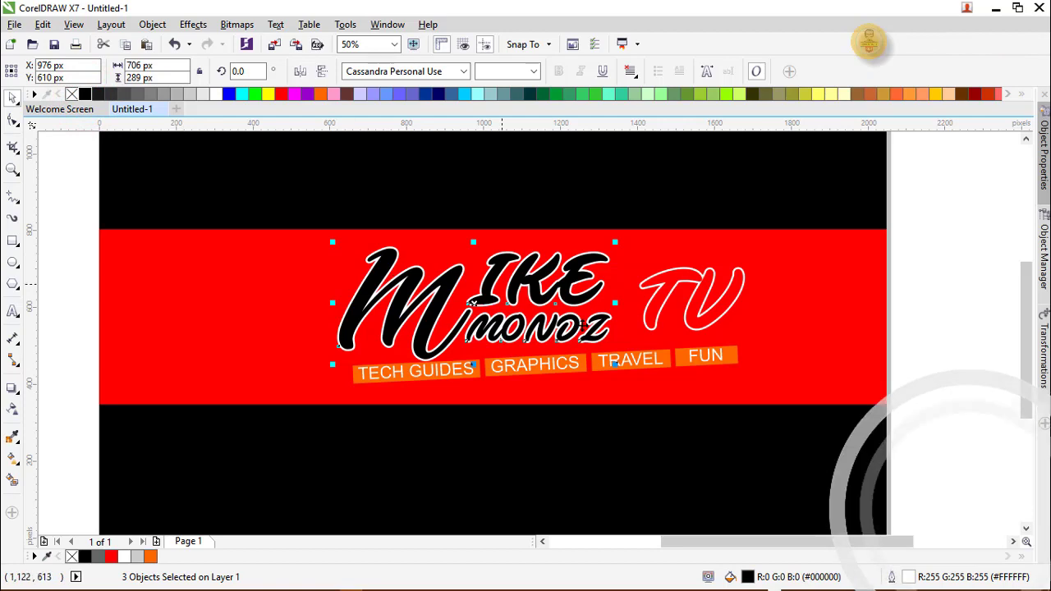
{"action": "double_click", "coordinate": [902, 575]}
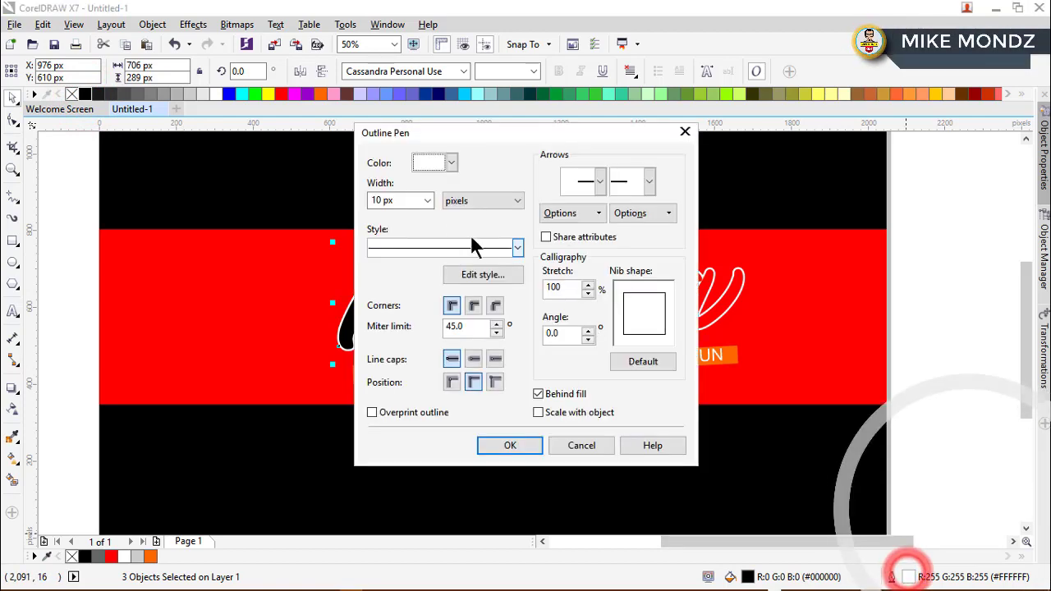
{"action": "left_click", "coordinate": [427, 201]}
{"action": "left_click", "coordinate": [411, 211]}
{"action": "left_click", "coordinate": [510, 445]}
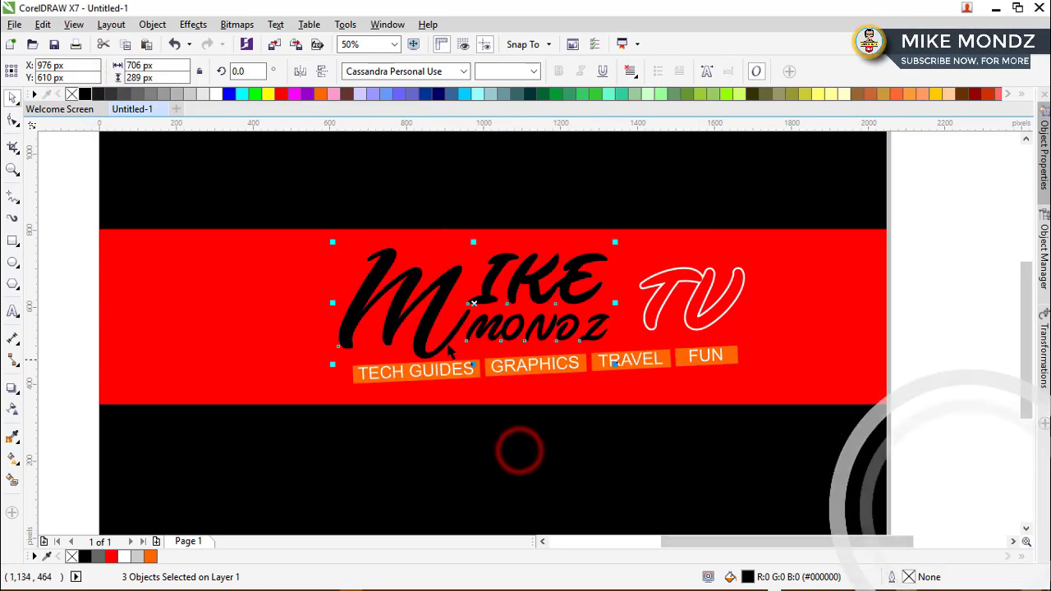
Step: Place a red, white-outlined copy of the lettering over the black one, offset about 8 px right and 5 px down
{"action": "left_click", "coordinate": [86, 250]}
{"action": "key", "text": "ctrl+z"}
{"action": "key", "text": "ctrl+z"}
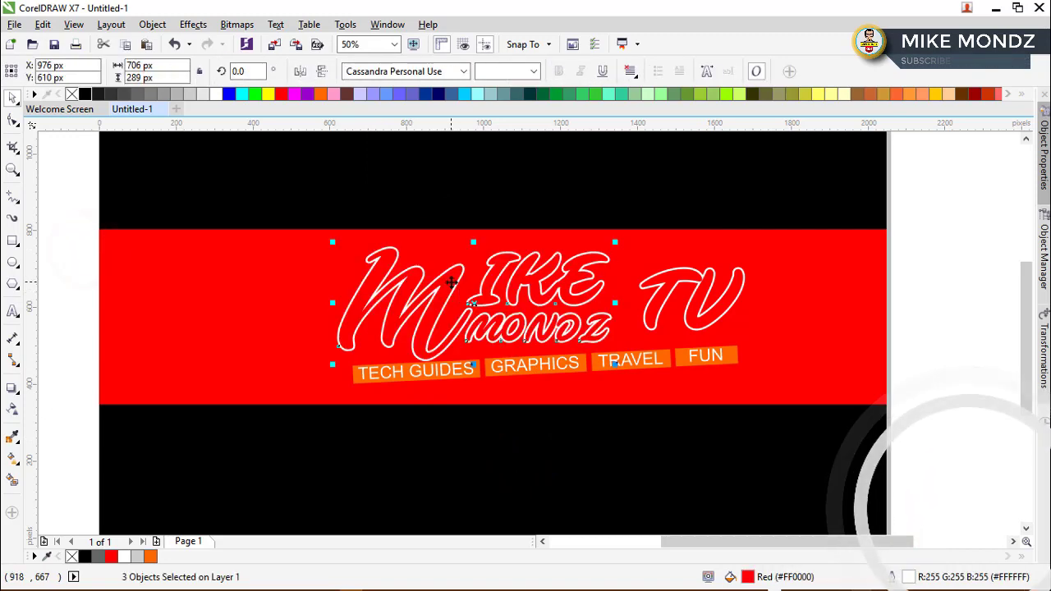
{"action": "left_click_drag", "start_coordinate": [451, 283], "coordinate": [453, 283]}
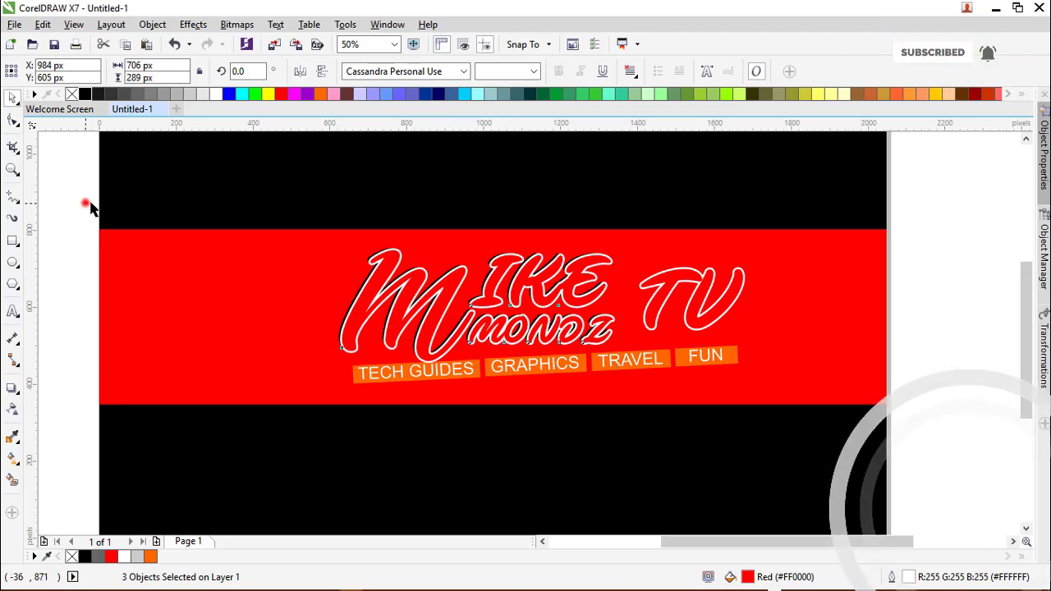
Step: Nudge the main lettering and its black shadow up about 15 px together, and raise the TV text to Y 639 px
{"action": "left_click_drag", "start_coordinate": [85, 204], "coordinate": [643, 375]}
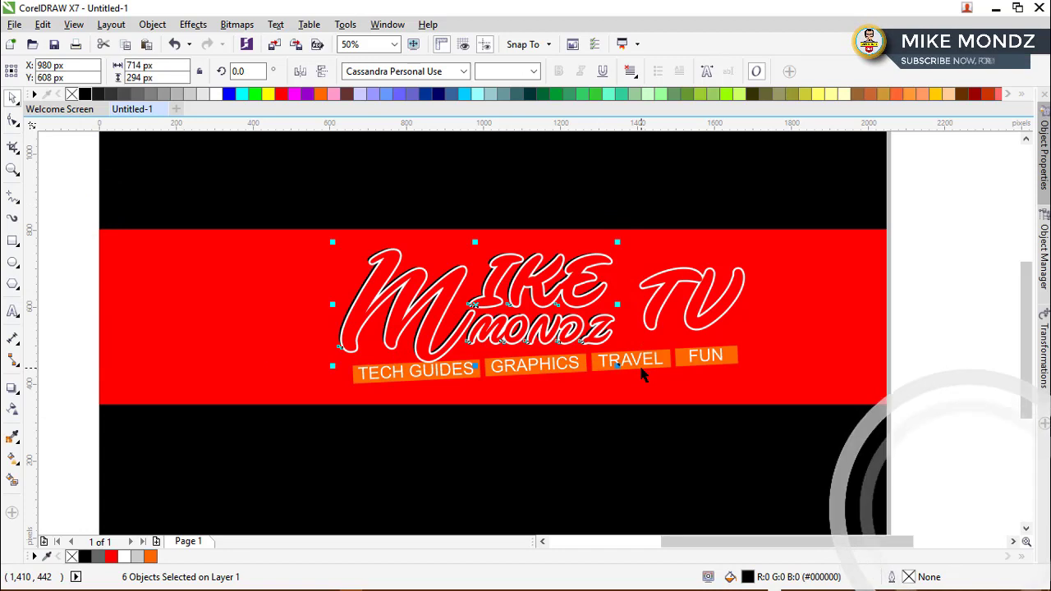
{"action": "key", "text": "Up"}
{"action": "key", "text": "Up"}
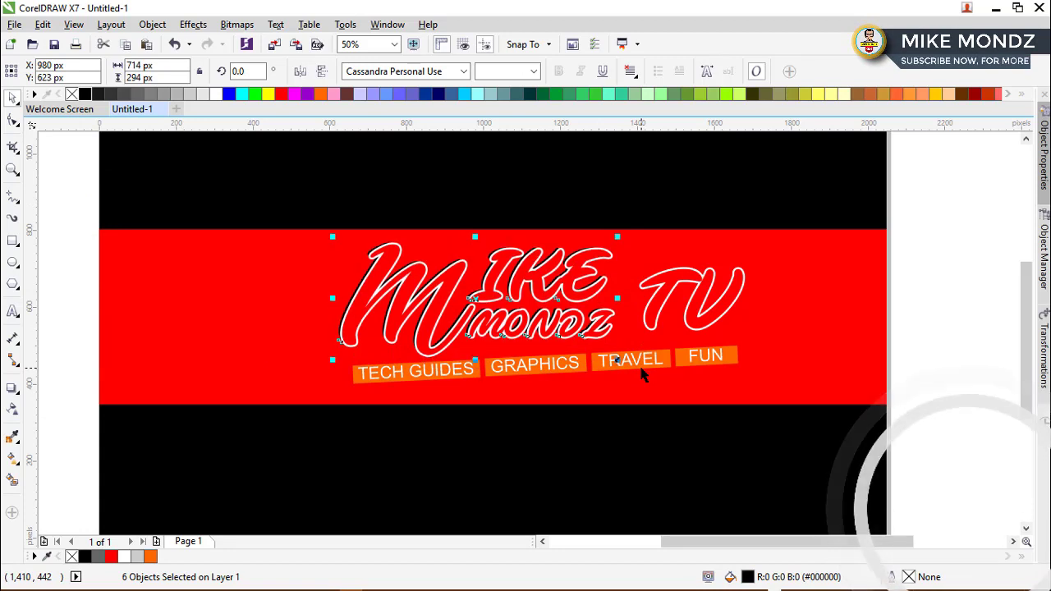
{"action": "left_click", "coordinate": [957, 246]}
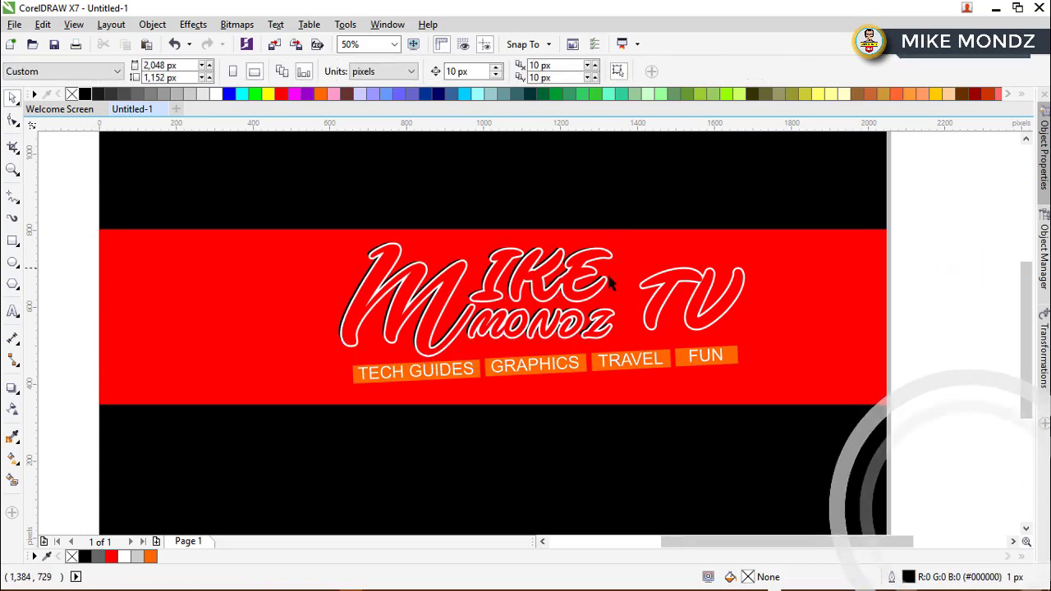
{"action": "left_click", "coordinate": [661, 288]}
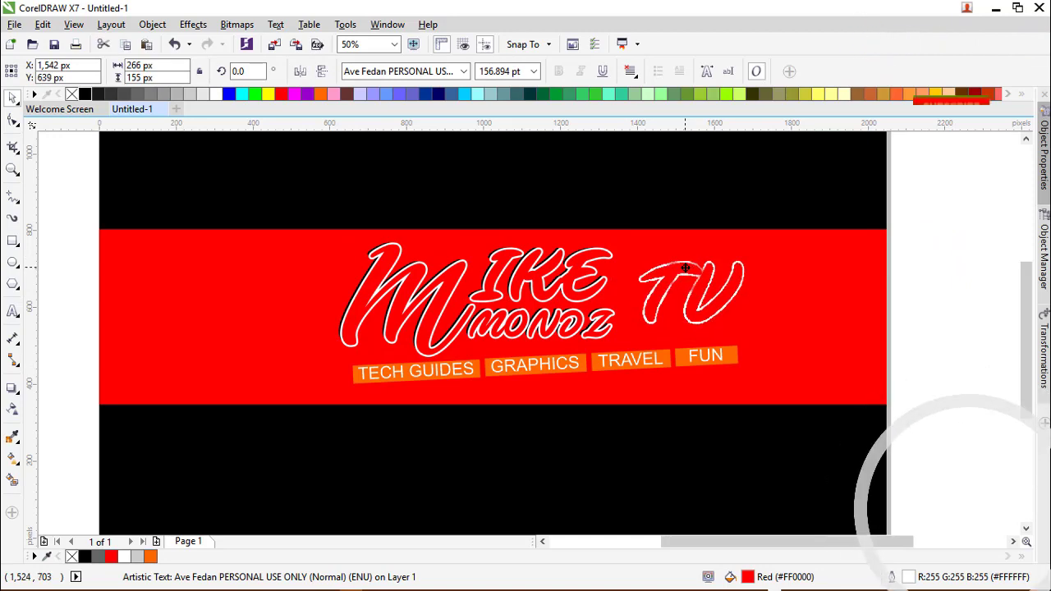
{"action": "left_click", "coordinate": [928, 240]}
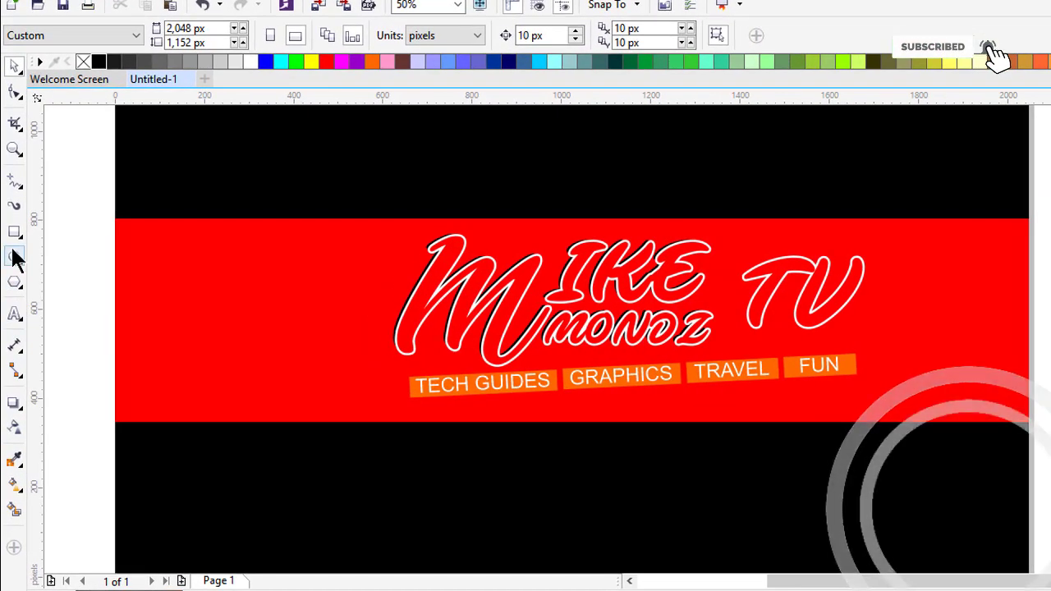
Step: Draw a rectangle about 264 × 38 px above the TV text and round its corners to a 19 px radius
{"action": "left_click", "coordinate": [13, 241]}
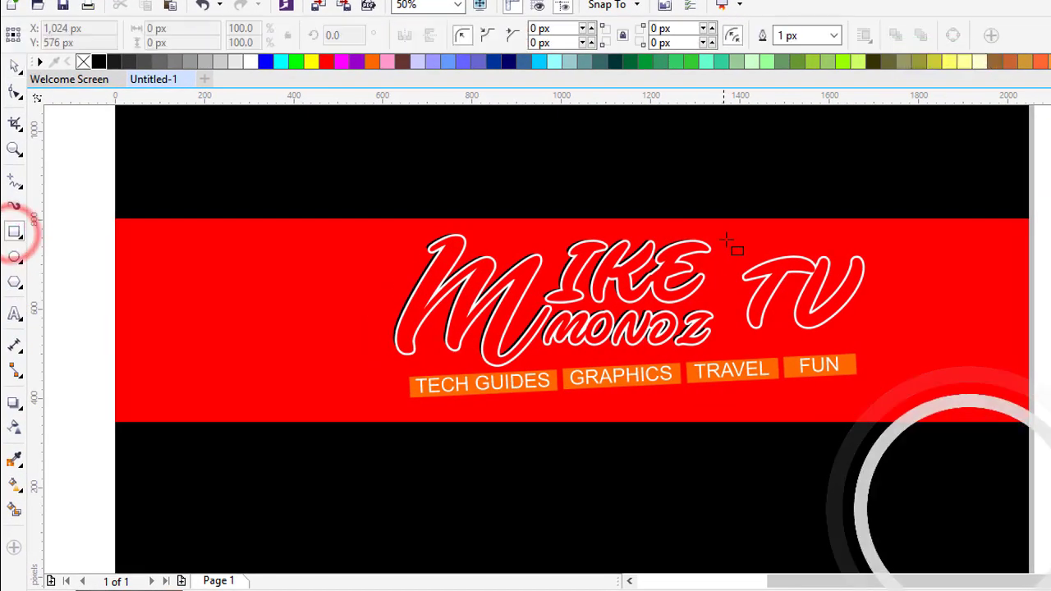
{"action": "left_click_drag", "start_coordinate": [750, 236], "coordinate": [868, 251]}
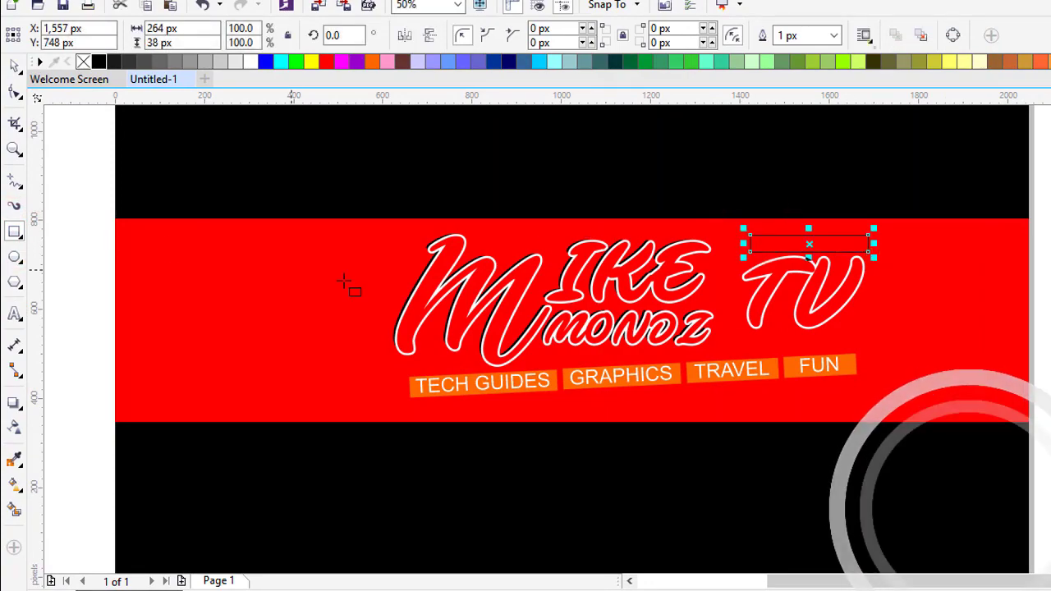
{"action": "key", "text": "z"}
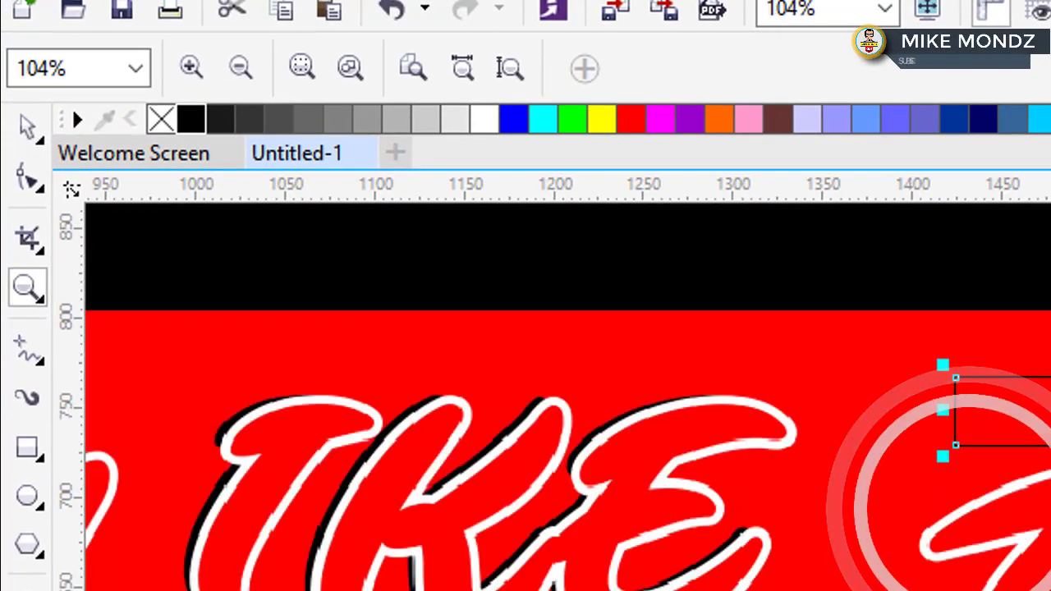
{"action": "key", "text": "space"}
{"action": "left_click", "coordinate": [20, 171]}
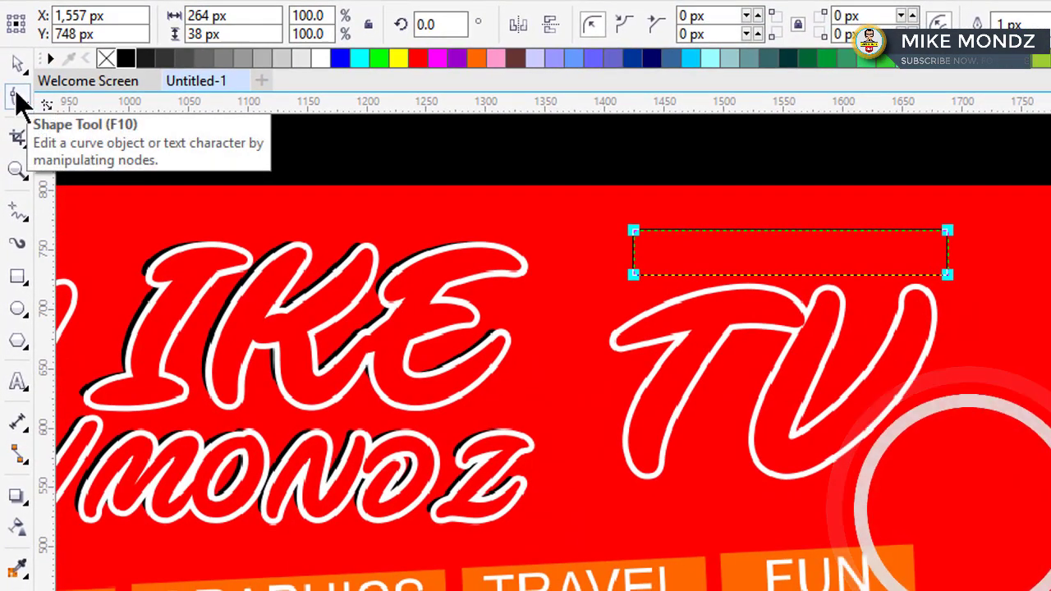
{"action": "left_click", "coordinate": [18, 98]}
{"action": "left_click_drag", "start_coordinate": [643, 233], "coordinate": [665, 234]}
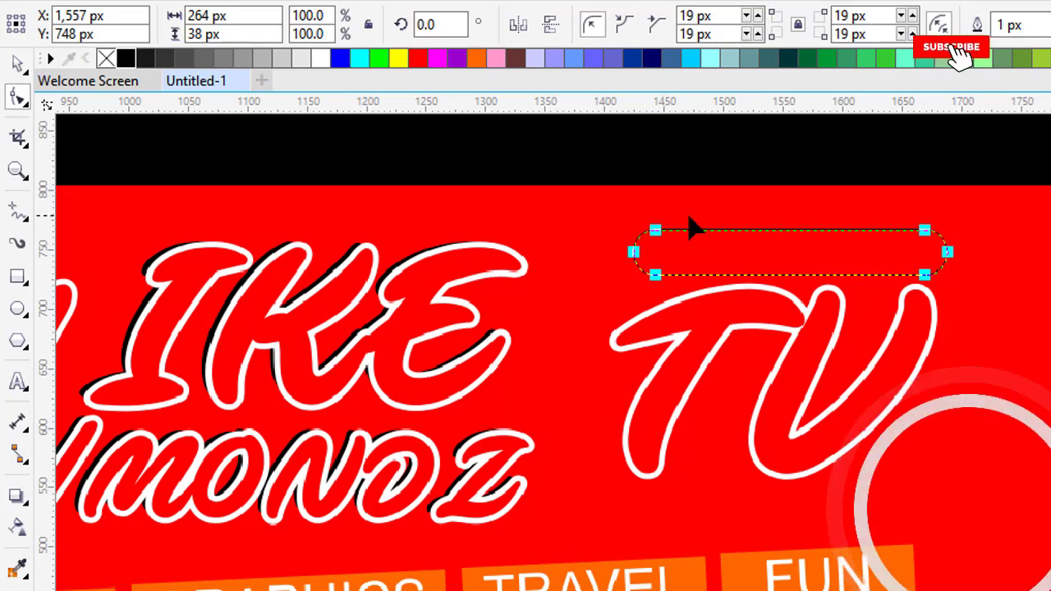
{"action": "left_click", "coordinate": [17, 64]}
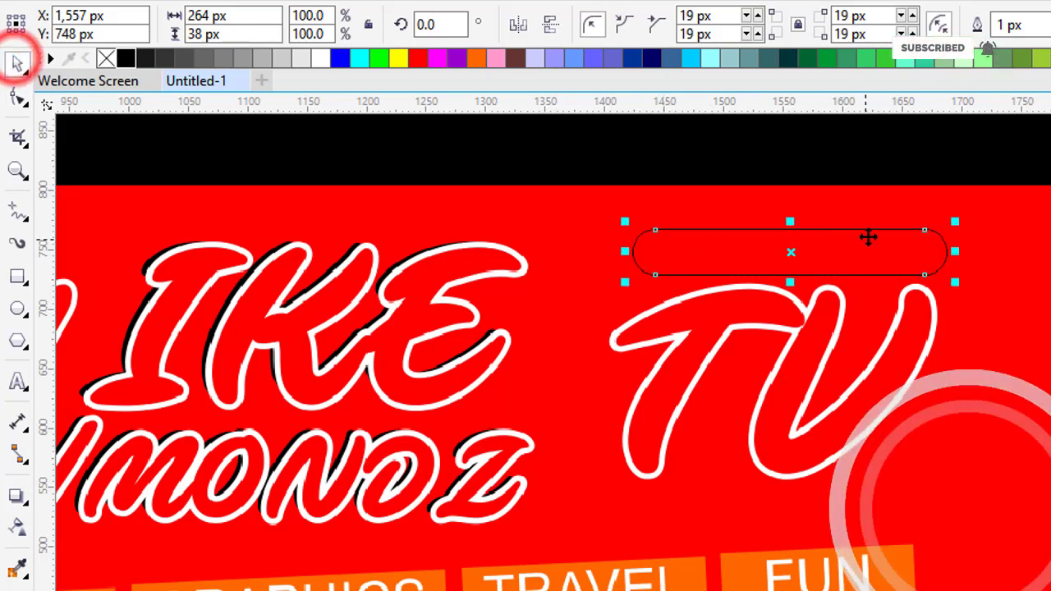
{"action": "key", "text": "Escape"}
{"action": "left_click", "coordinate": [903, 232]}
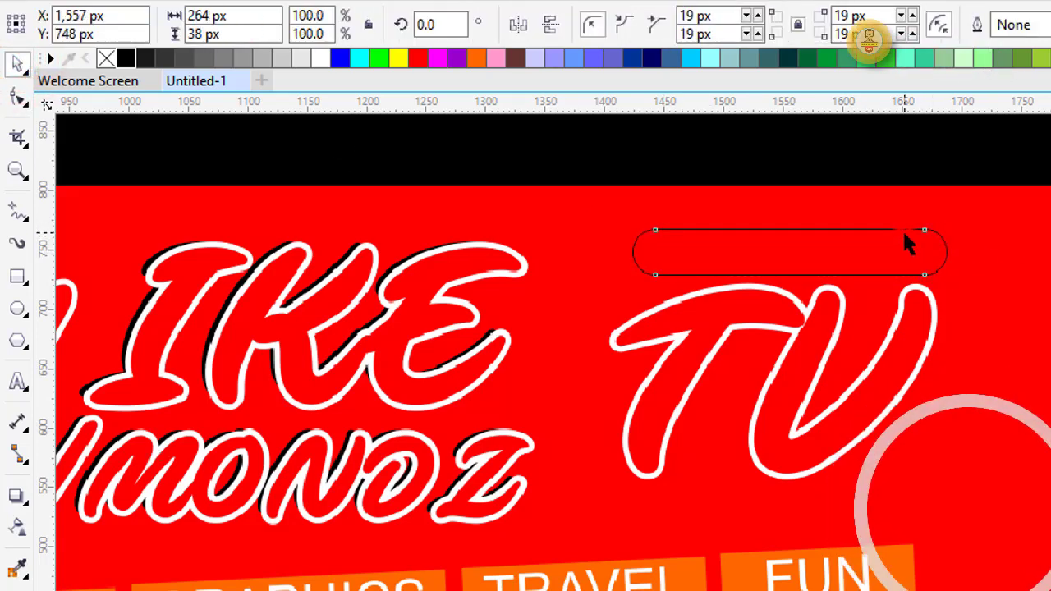
{"action": "key", "text": "Escape"}
{"action": "left_click", "coordinate": [918, 235]}
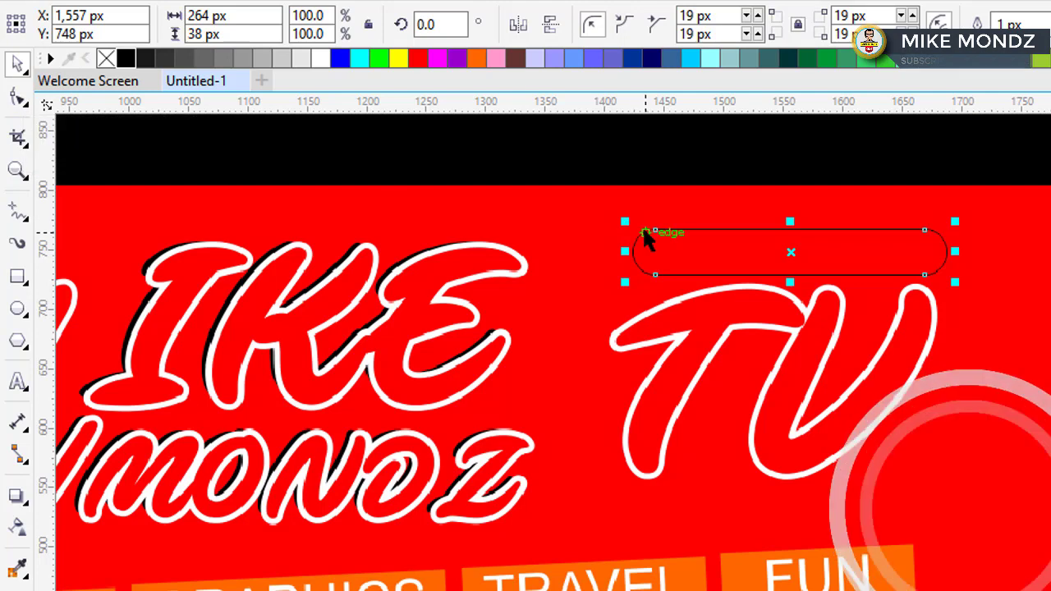
Step: Undo the corner rounding of the rectangle above the TV text and round its corners again to a 19 px radius
{"action": "key", "text": "ctrl+z"}
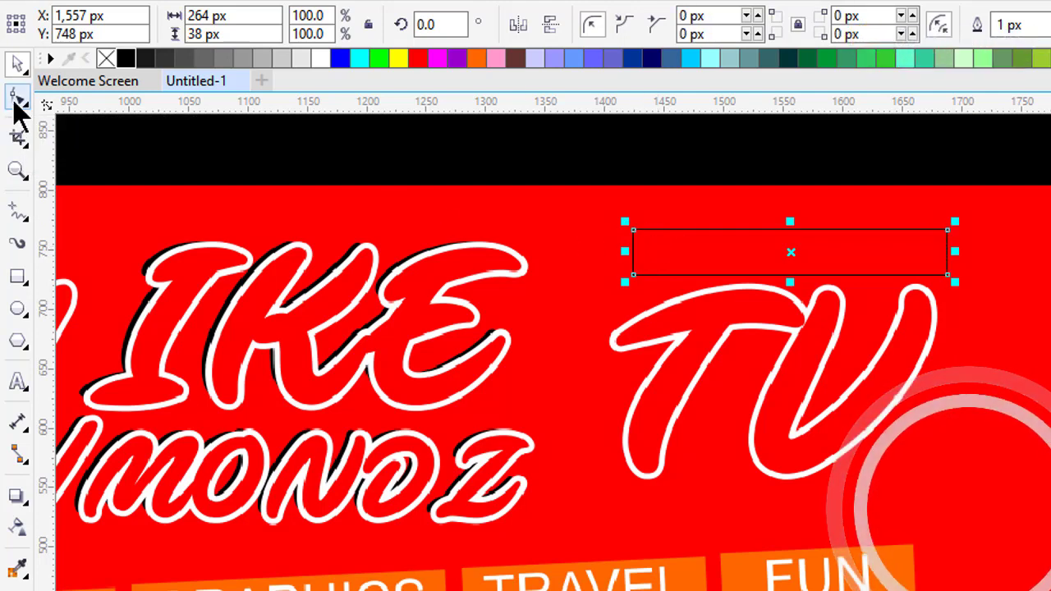
{"action": "left_click", "coordinate": [17, 98]}
{"action": "left_click_drag", "start_coordinate": [638, 242], "coordinate": [674, 228]}
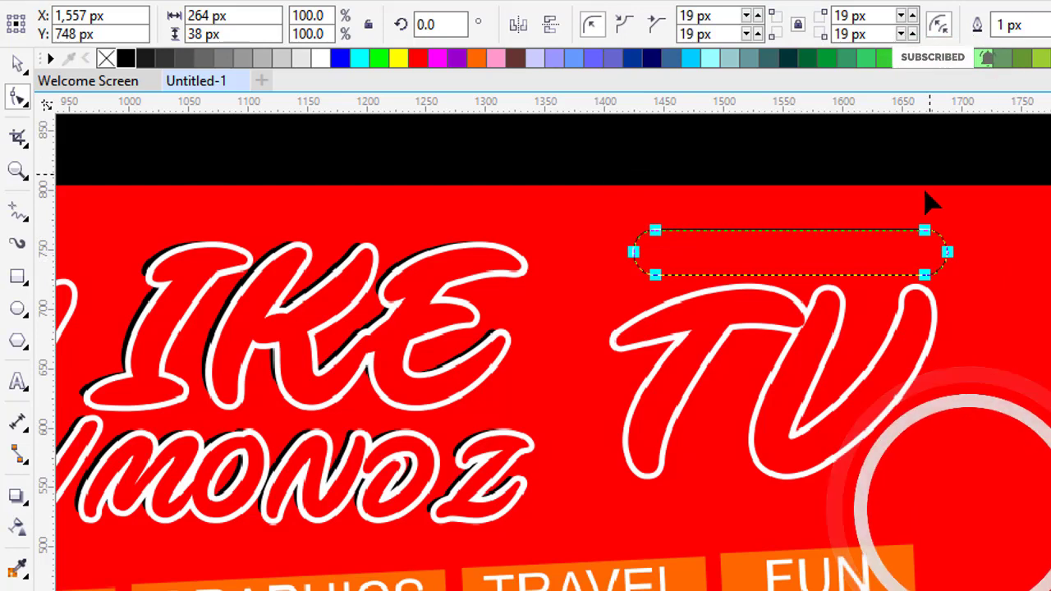
{"action": "left_click", "coordinate": [17, 63]}
{"action": "key", "text": "Escape"}
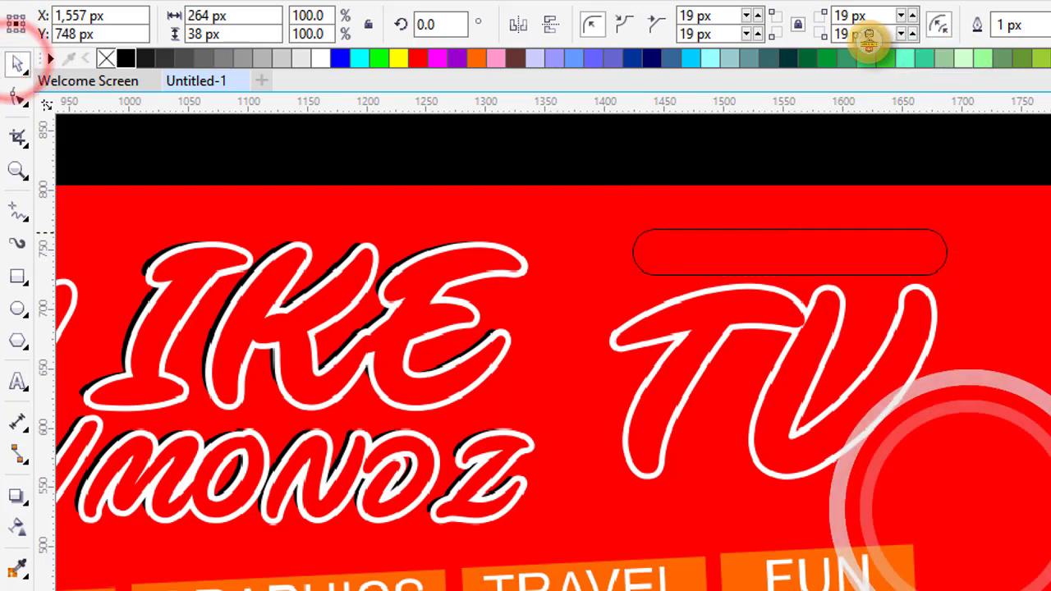
{"action": "left_click", "coordinate": [943, 251]}
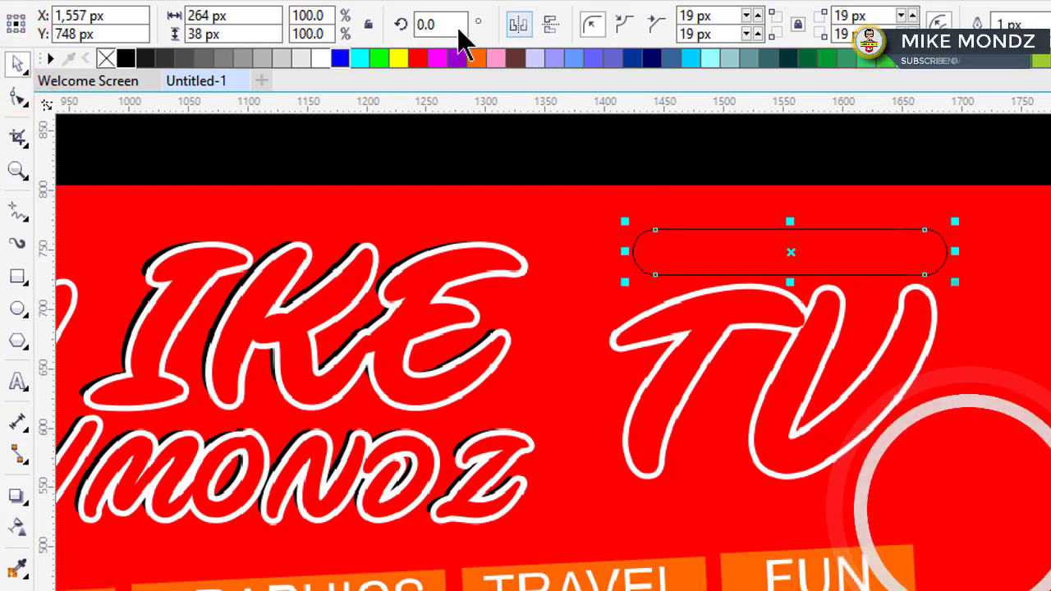
Step: Add the text SUBSCRIBE in 24 pt Arial over the rounded rectangle above TV and fill it white
{"action": "left_click", "coordinate": [18, 384]}
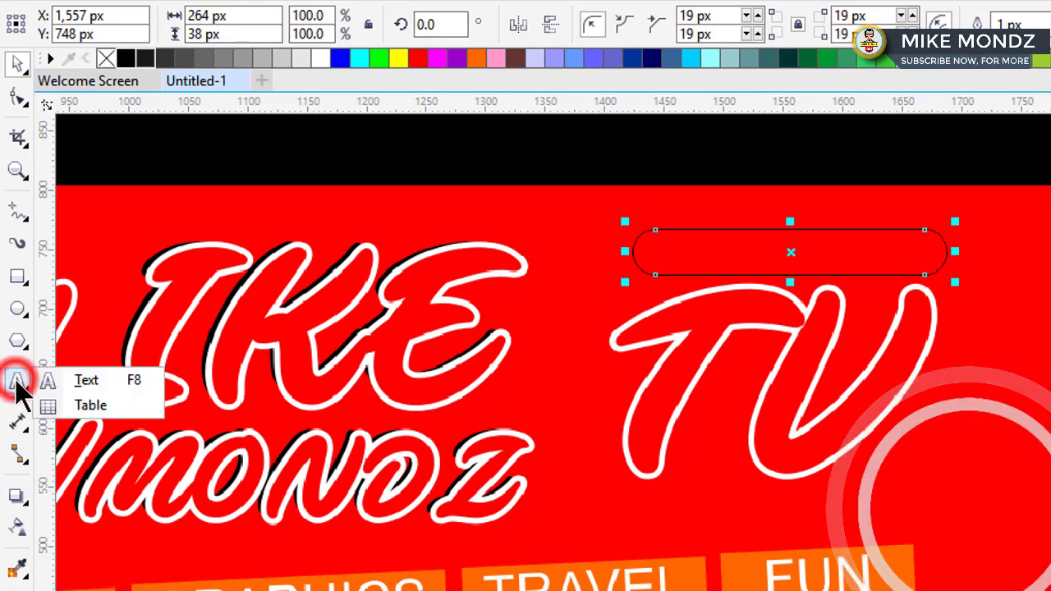
{"action": "left_click", "coordinate": [82, 378]}
{"action": "left_click", "coordinate": [684, 255]}
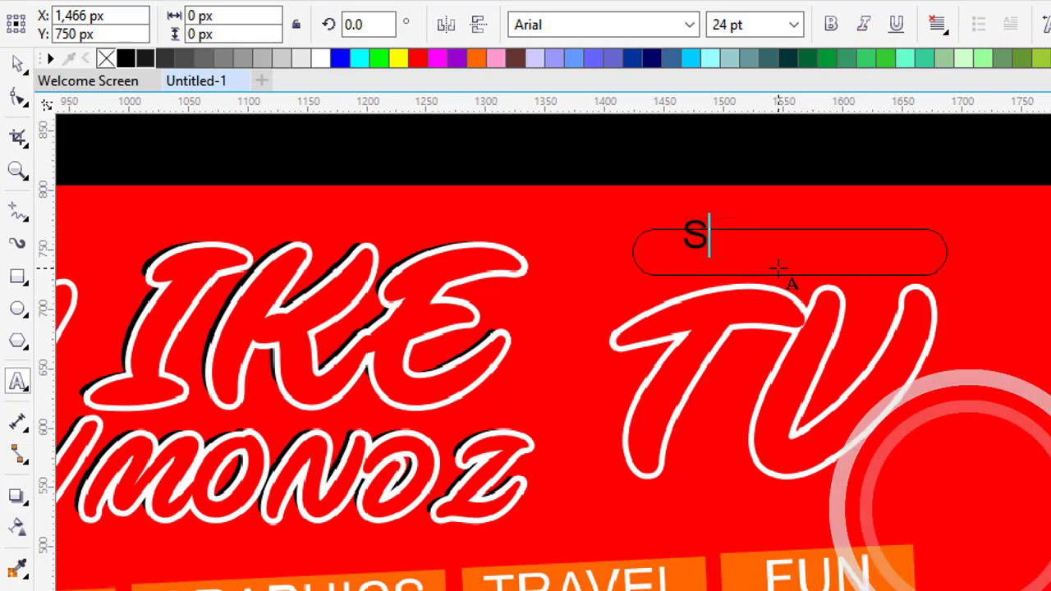
{"action": "type", "text": "SUBSCRIBE"}
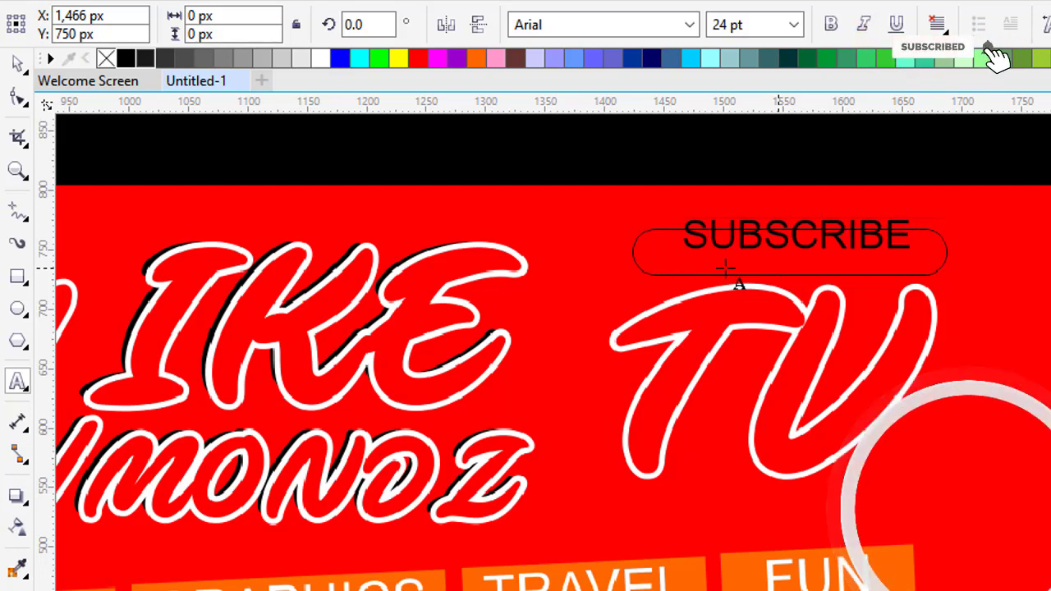
{"action": "left_click", "coordinate": [15, 66]}
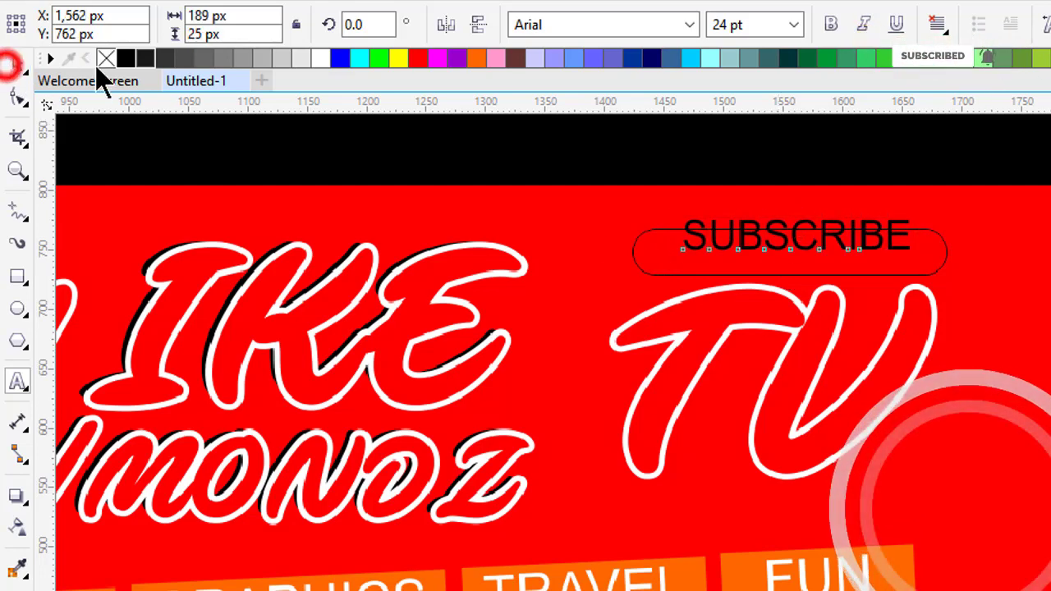
{"action": "left_click", "coordinate": [321, 58]}
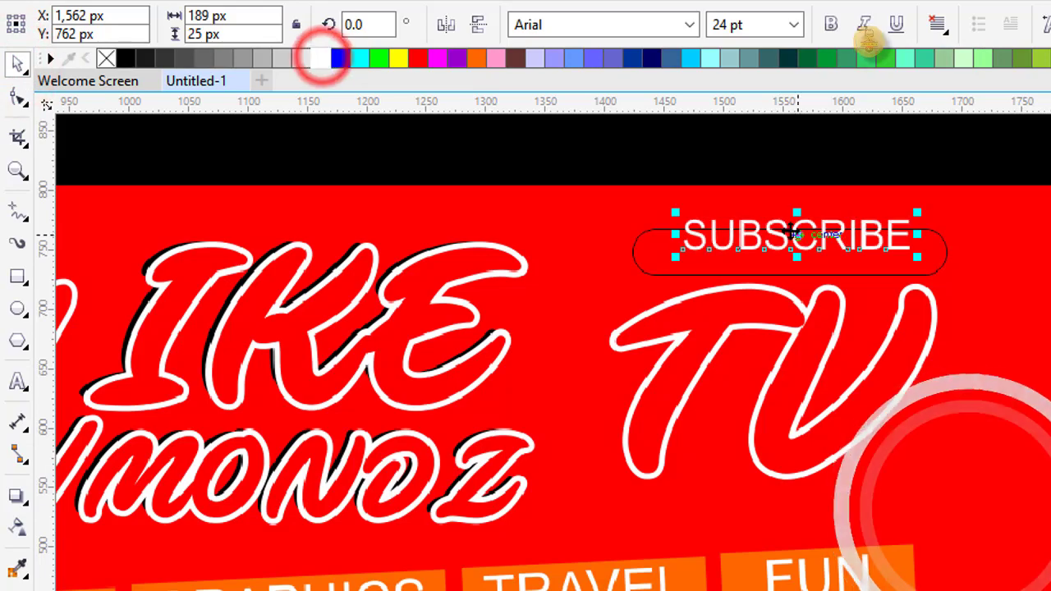
Step: Centre the SUBSCRIBE text within the rounded rectangle and clear the joint selection
{"action": "left_click", "coordinate": [944, 253], "text": "shift"}
{"action": "key", "text": "e"}
{"action": "left_click", "coordinate": [1030, 258]}
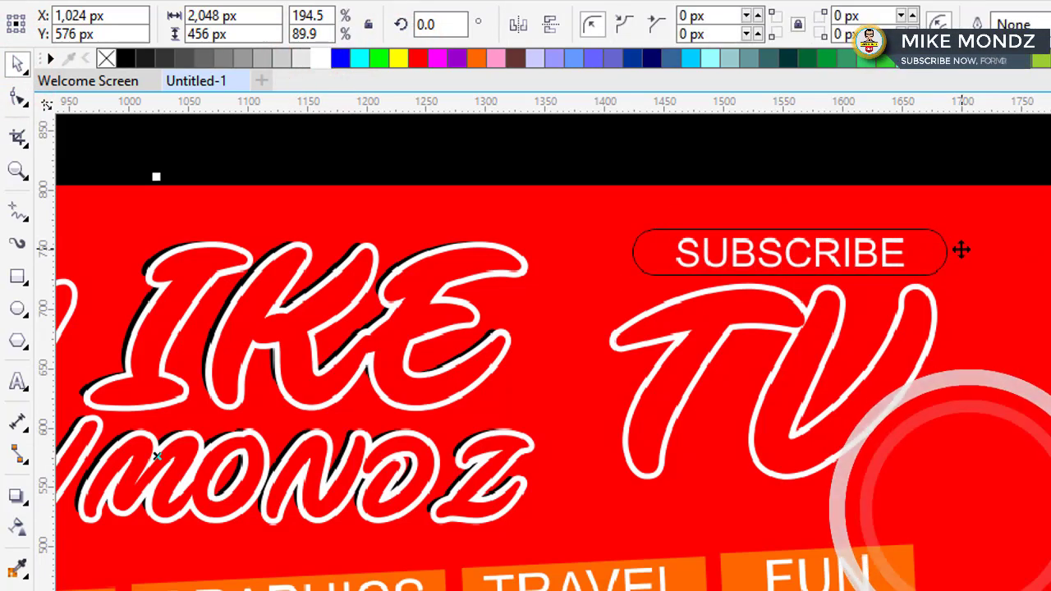
Step: Open the outline pen settings of the rounded rectangle around SUBSCRIBE
{"action": "left_click", "coordinate": [948, 251]}
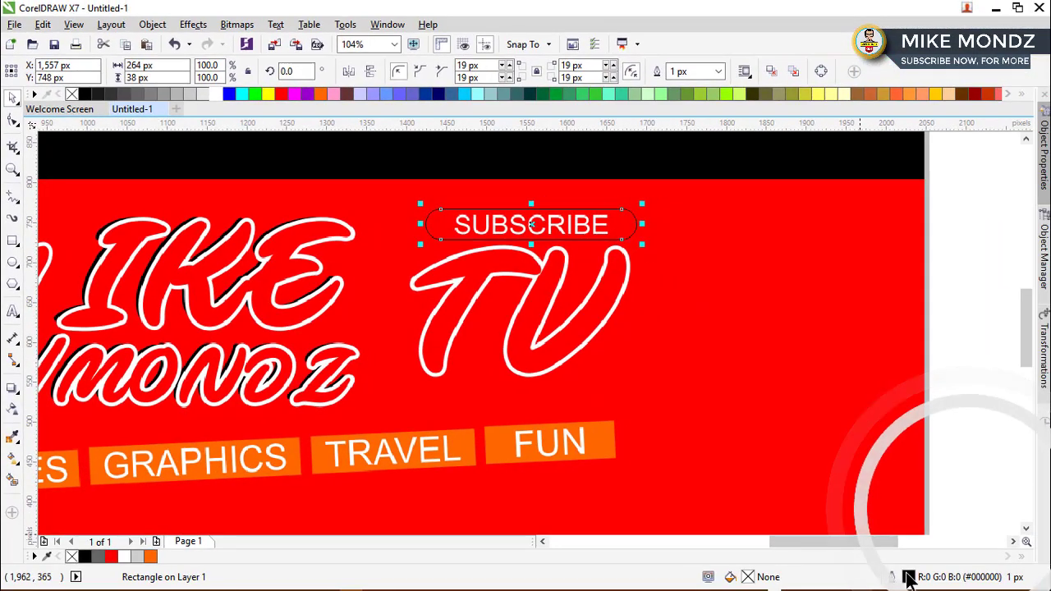
{"action": "double_click", "coordinate": [909, 577]}
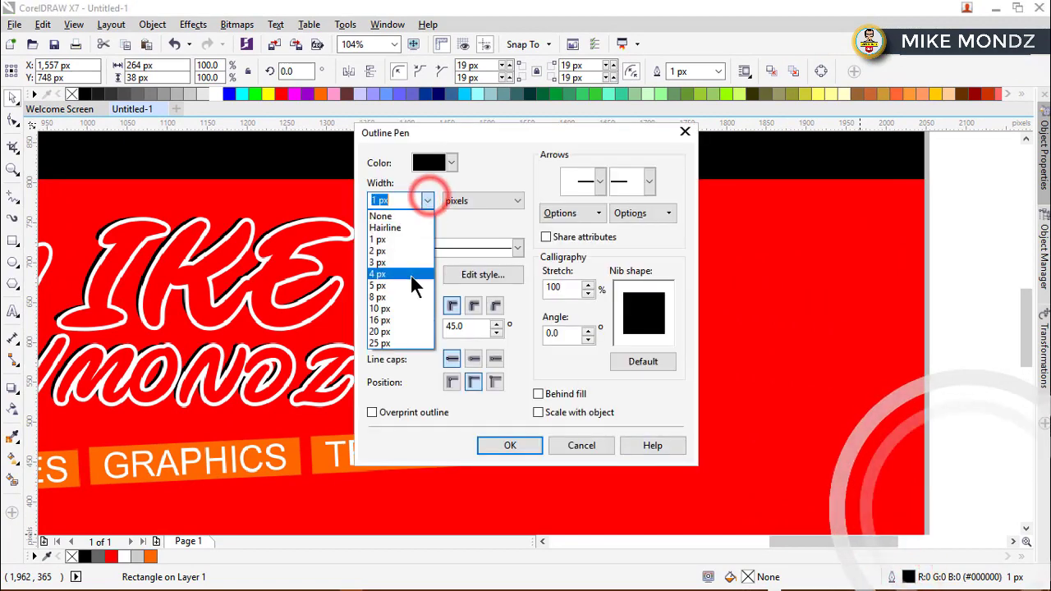